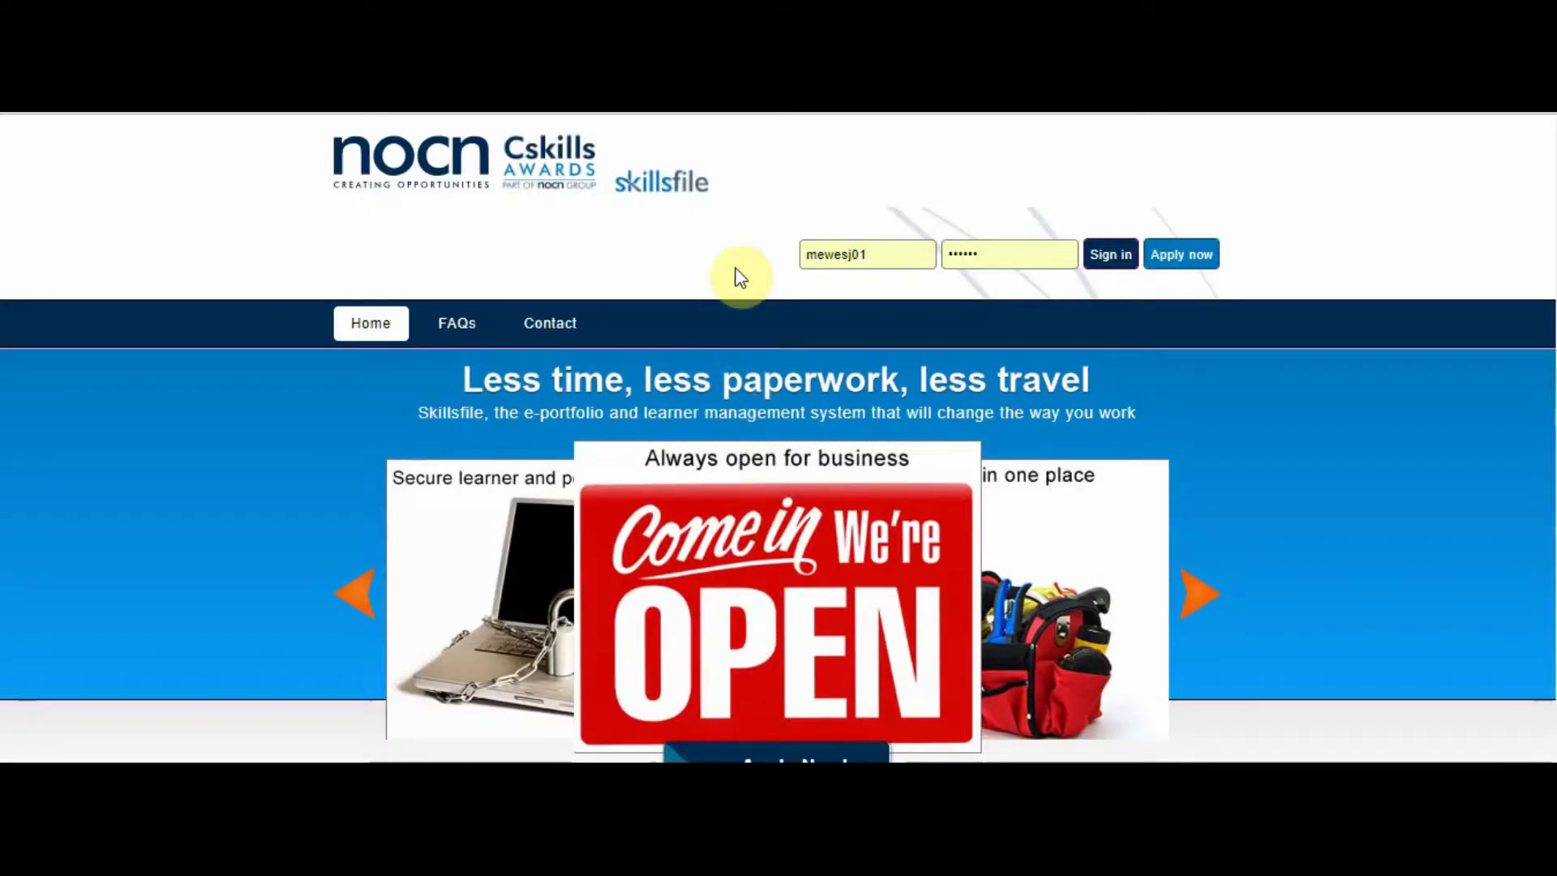
Sign in to Skillsfile with the saved assessor-centre account.
{"action": "left_click", "coordinate": [877, 255]}
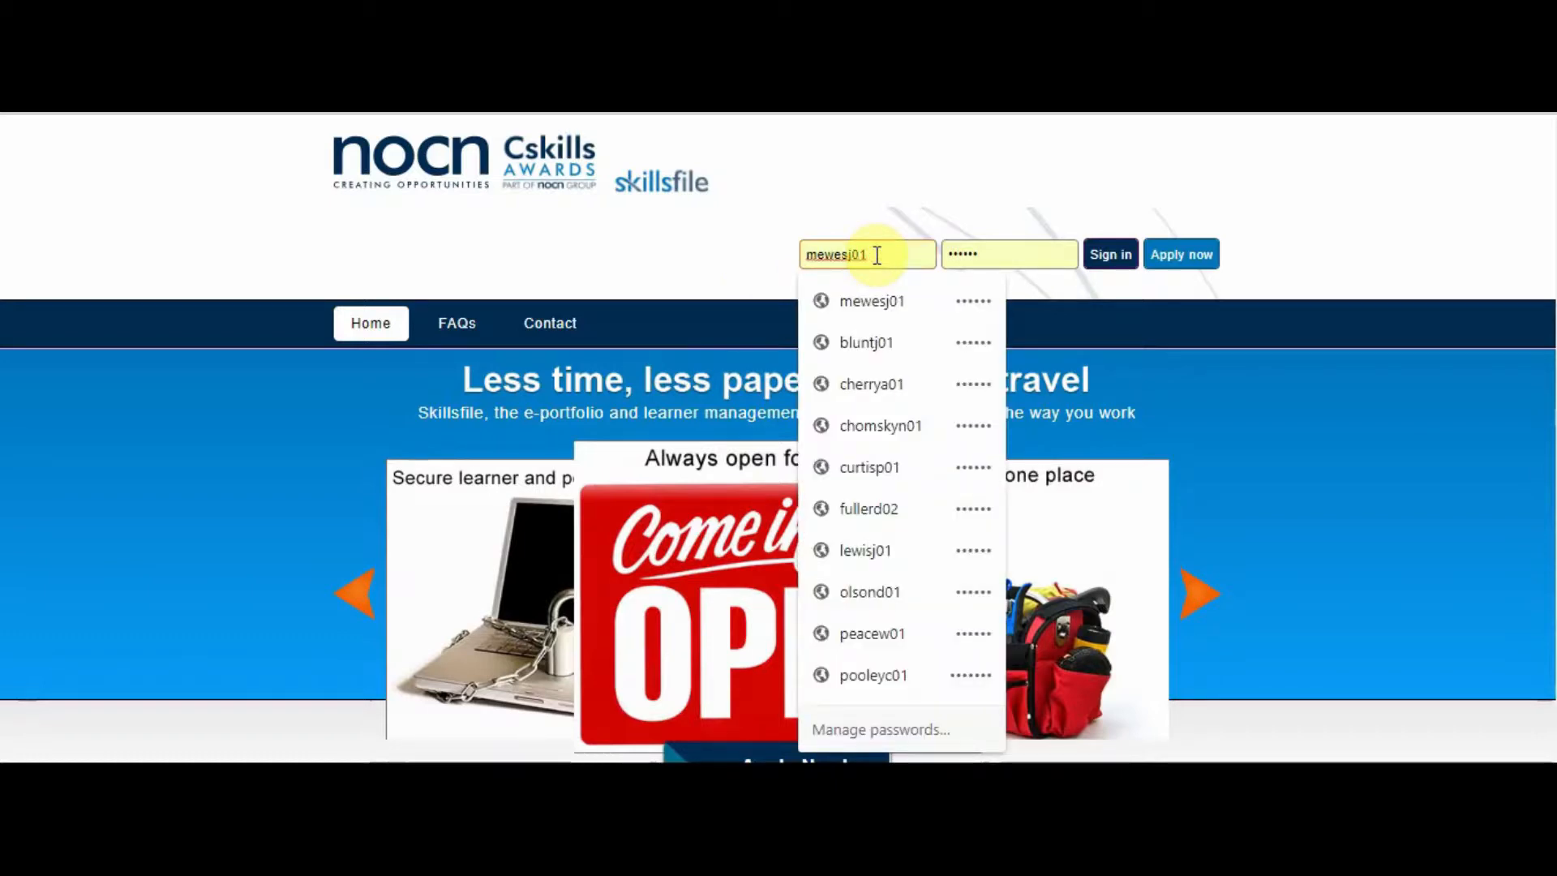
{"action": "left_click", "coordinate": [681, 246]}
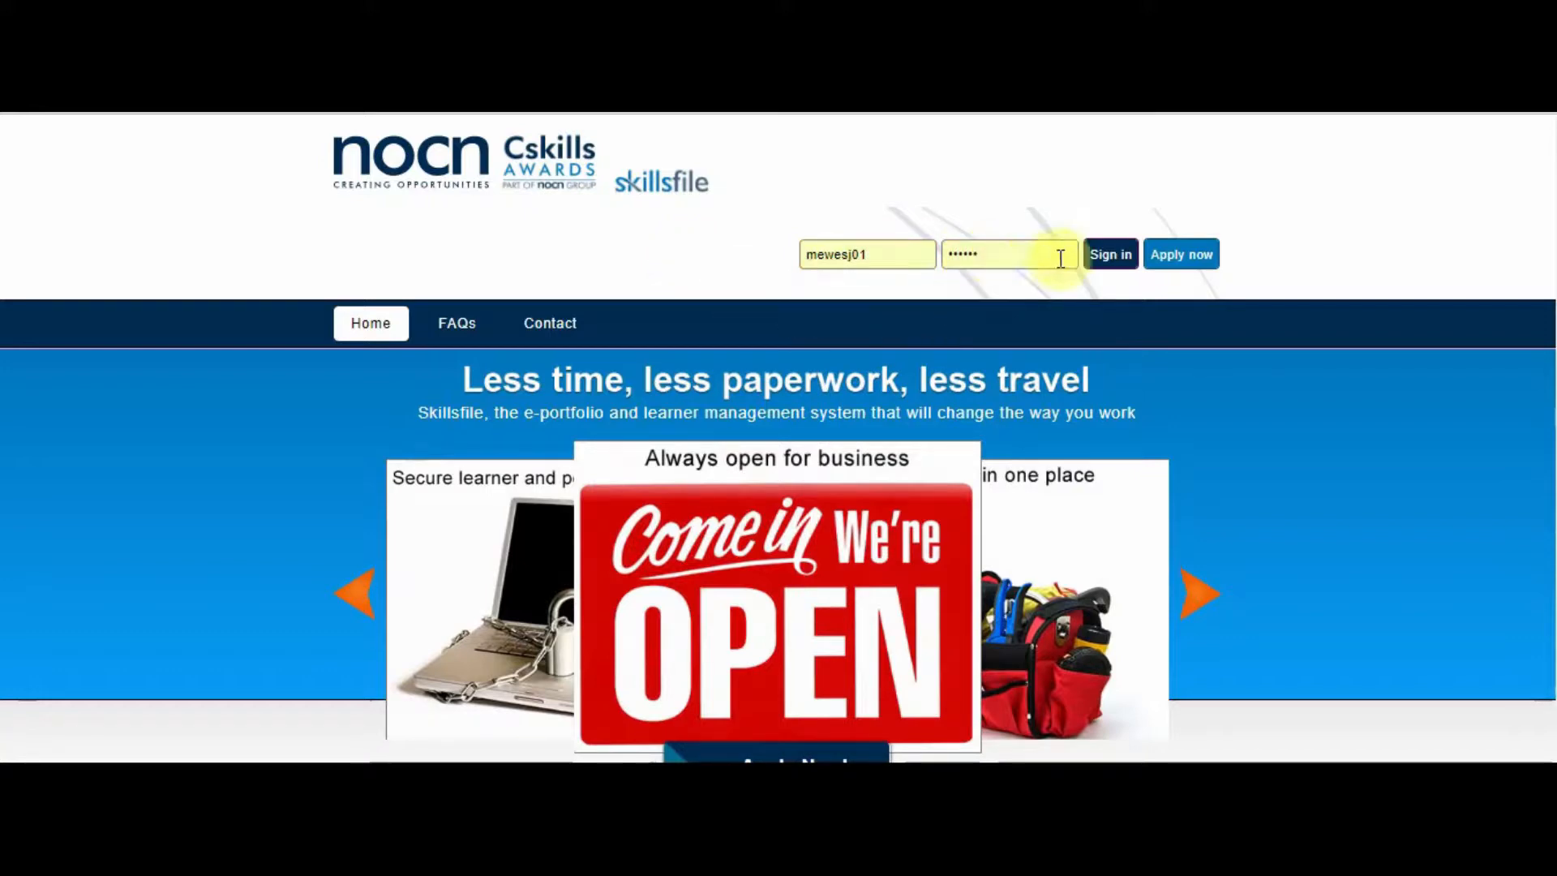
{"action": "left_click", "coordinate": [1107, 258]}
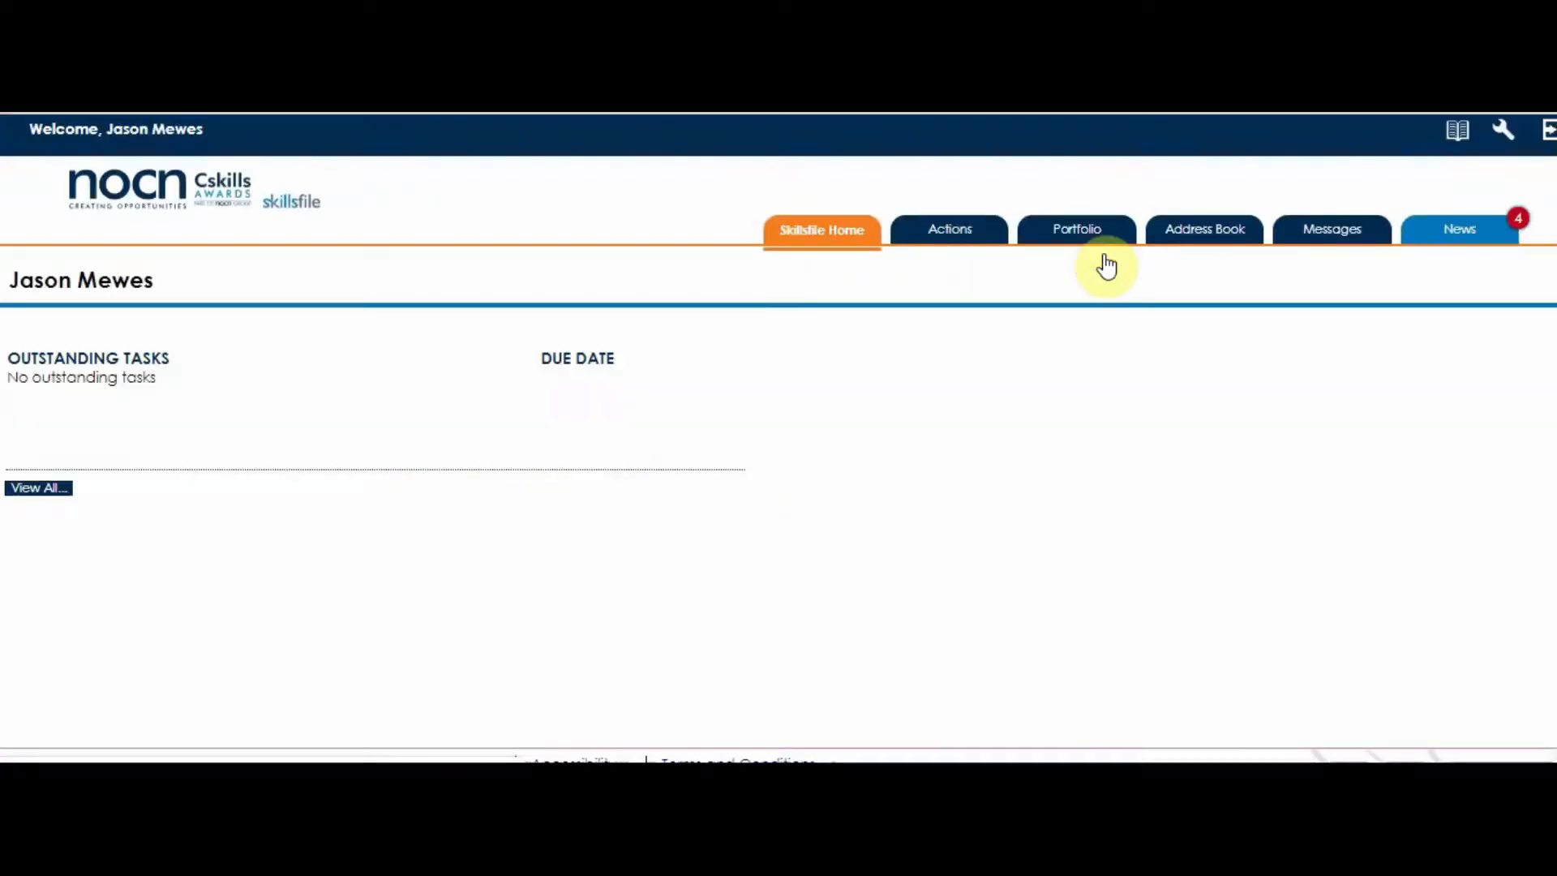
From admin Users, open the Dummy Centre and its A_A RSMA team's groups.
{"action": "left_click", "coordinate": [1501, 129]}
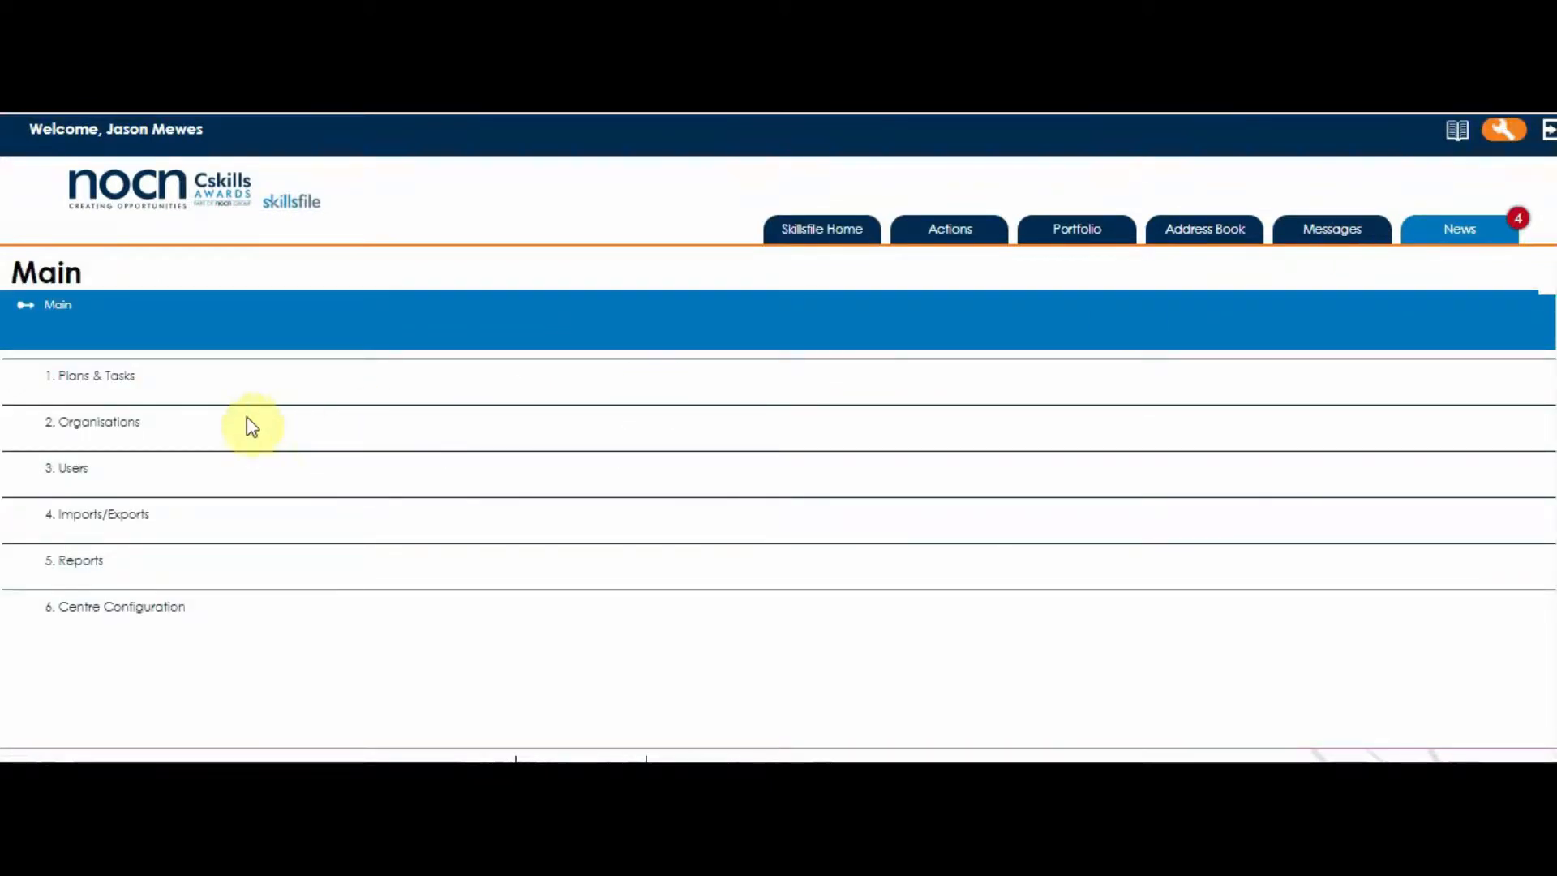
{"action": "left_click", "coordinate": [73, 470]}
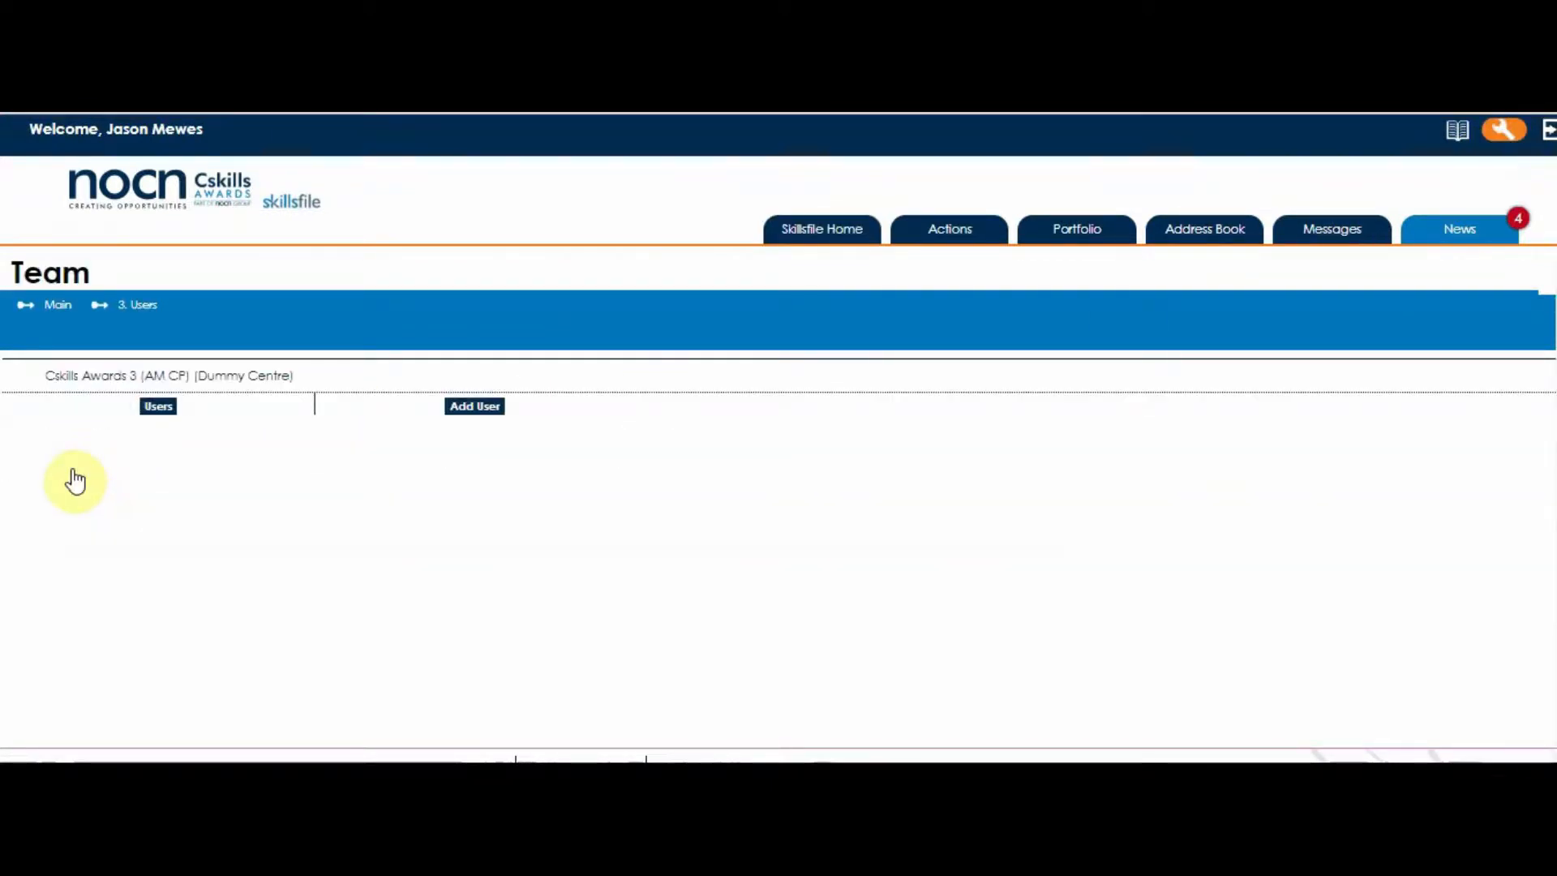
{"action": "left_click", "coordinate": [112, 381]}
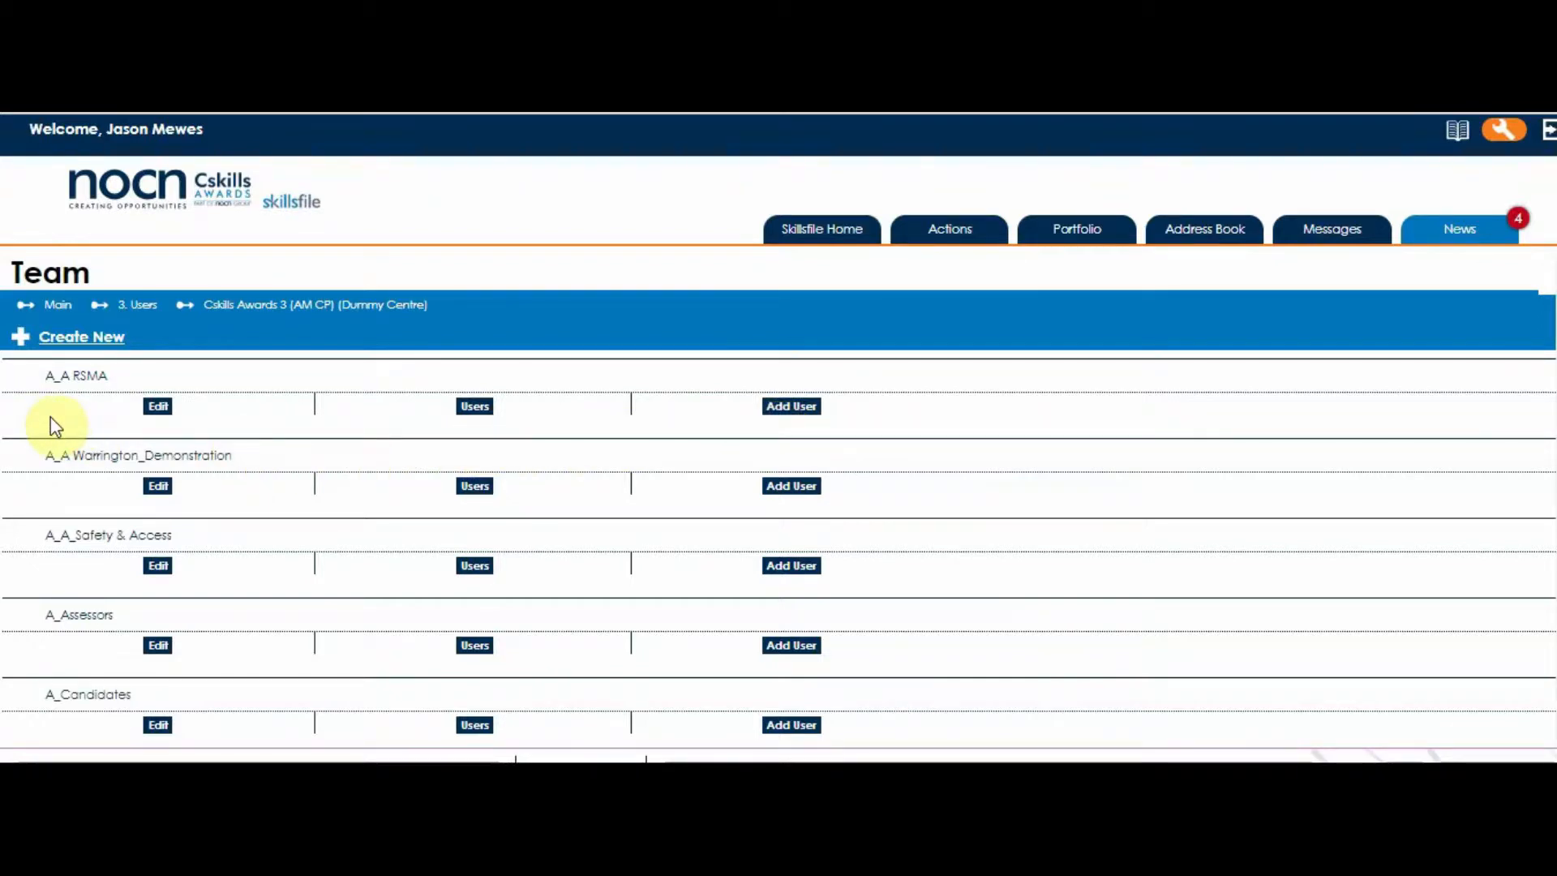
{"action": "left_click", "coordinate": [65, 376]}
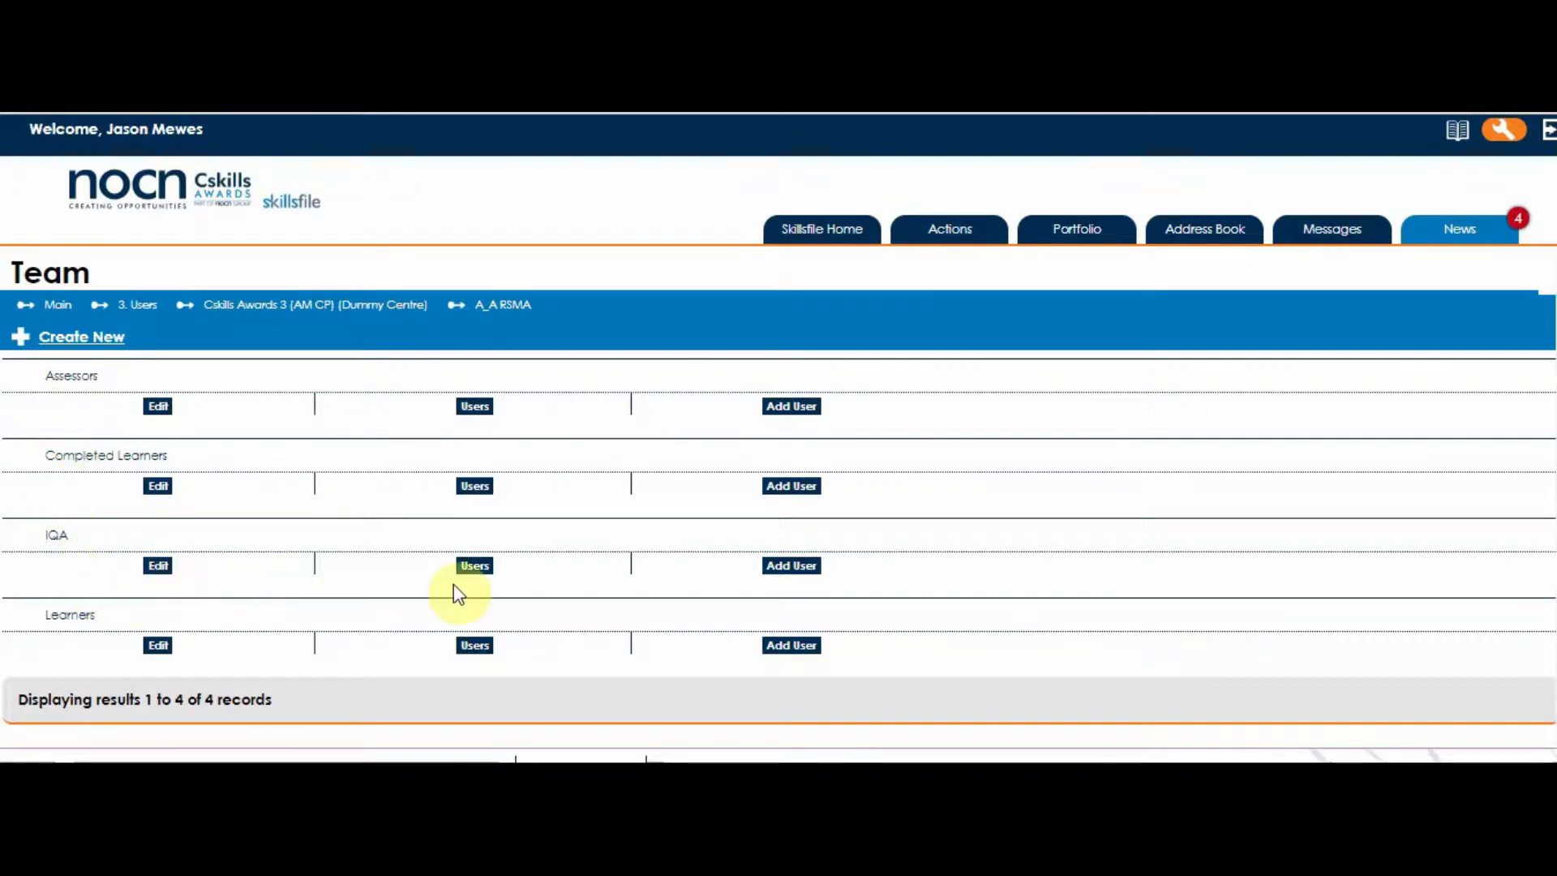
Add a new Internal verifier user to the IQA group.
{"action": "left_click", "coordinate": [792, 567]}
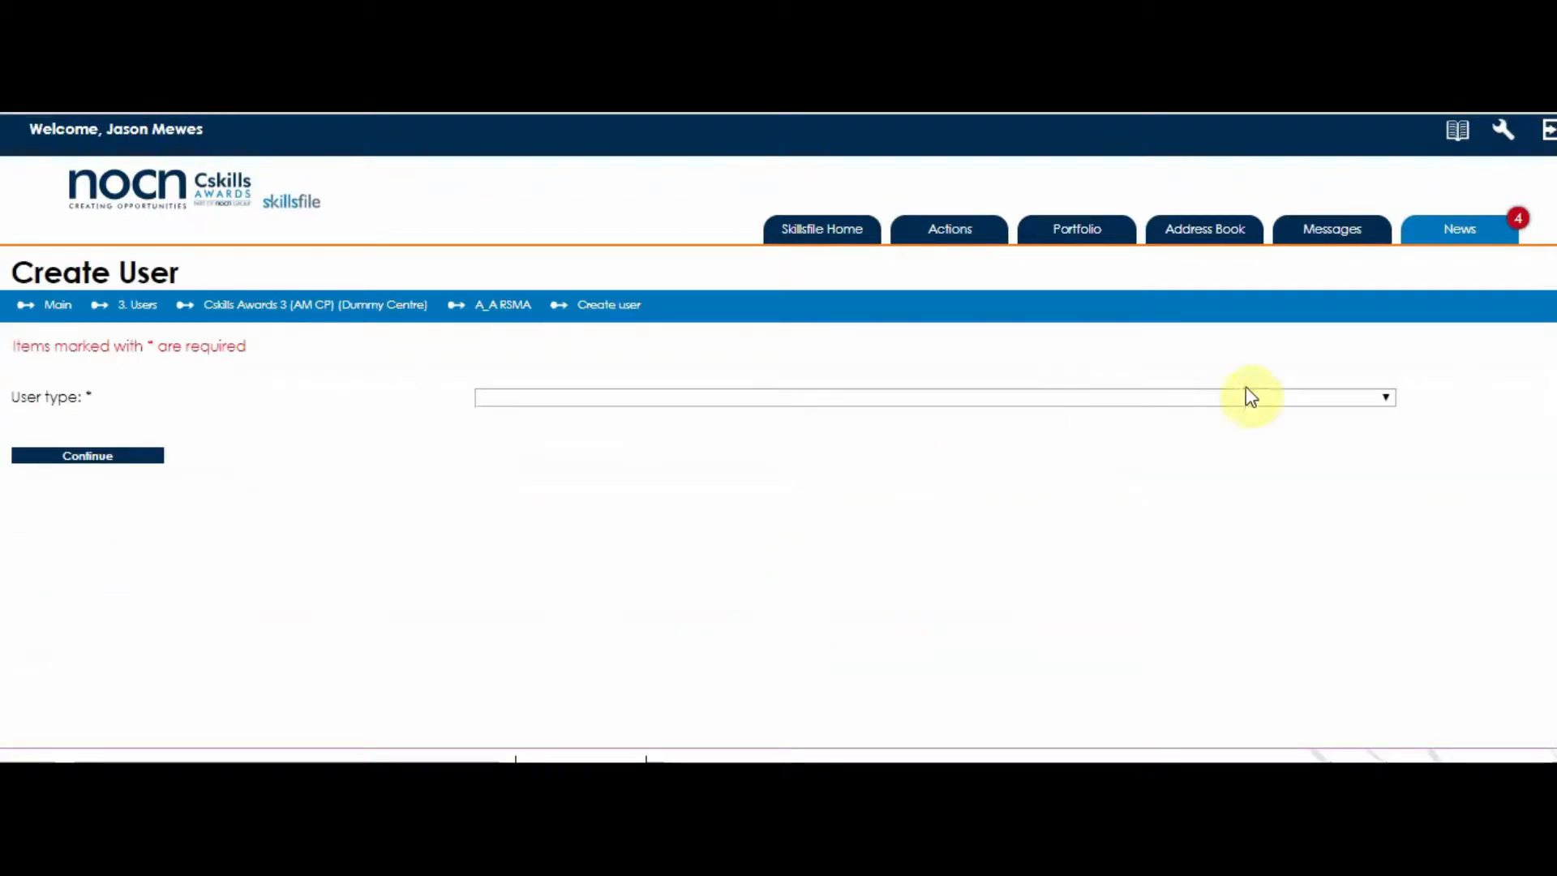
{"action": "left_click", "coordinate": [1385, 398]}
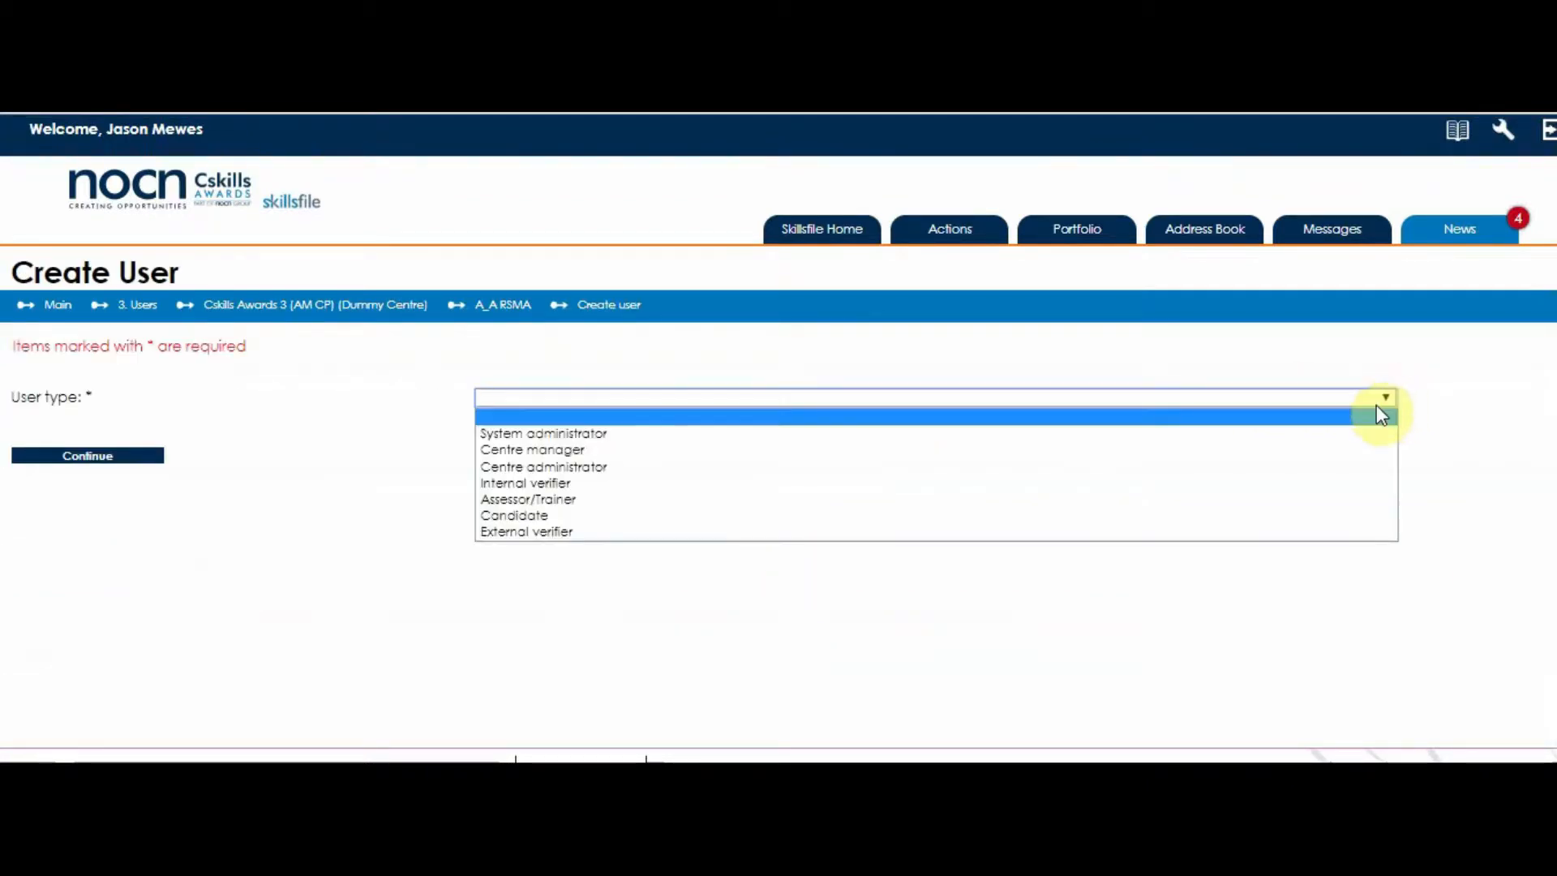
{"action": "left_click", "coordinate": [1309, 483]}
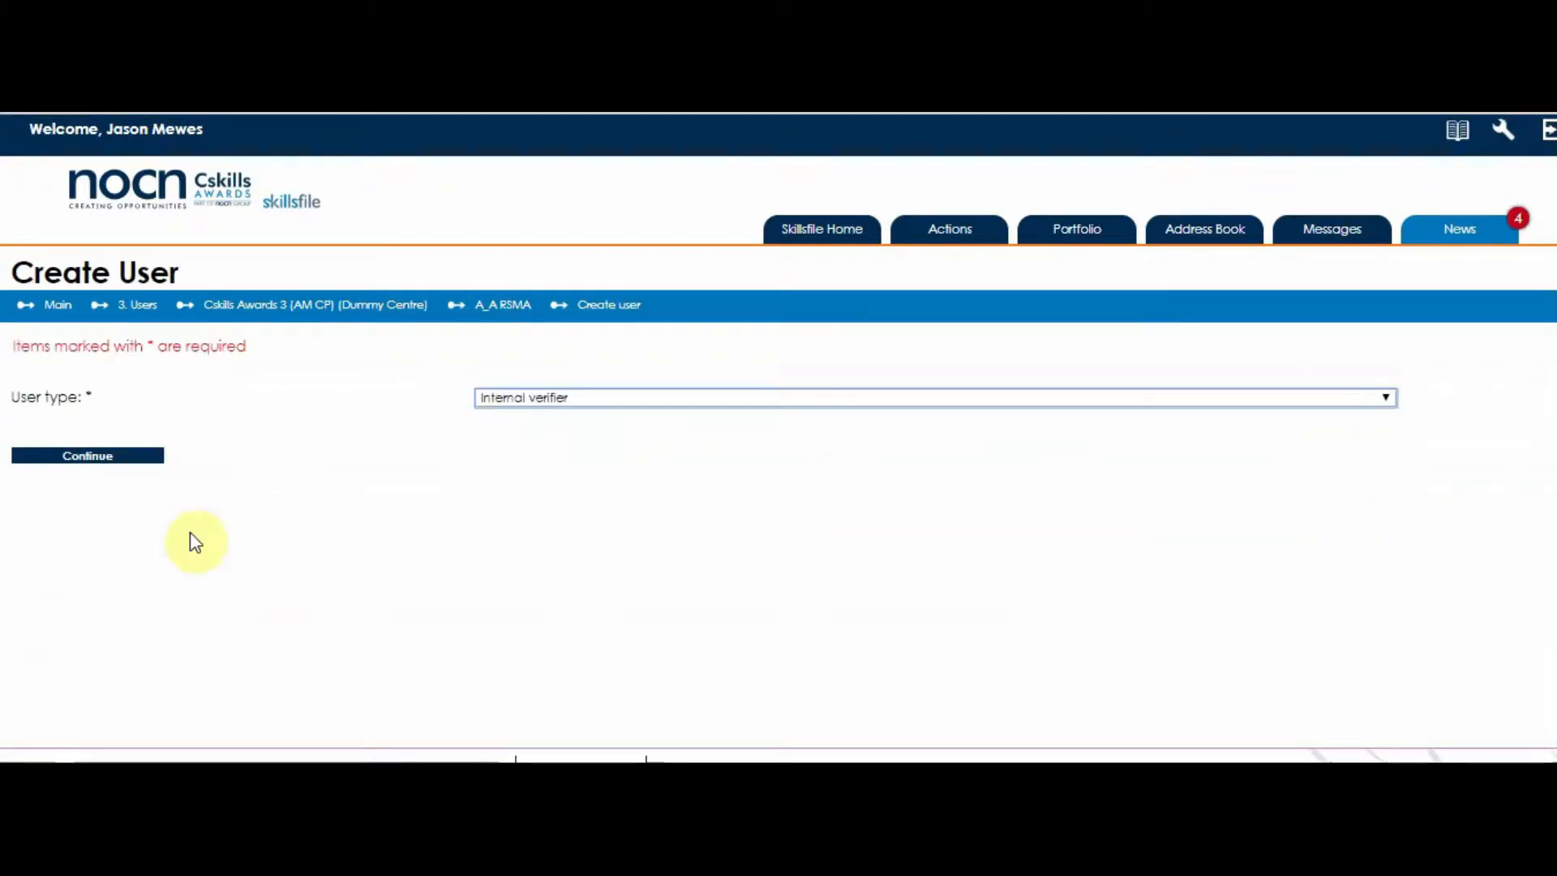
{"action": "left_click", "coordinate": [84, 458]}
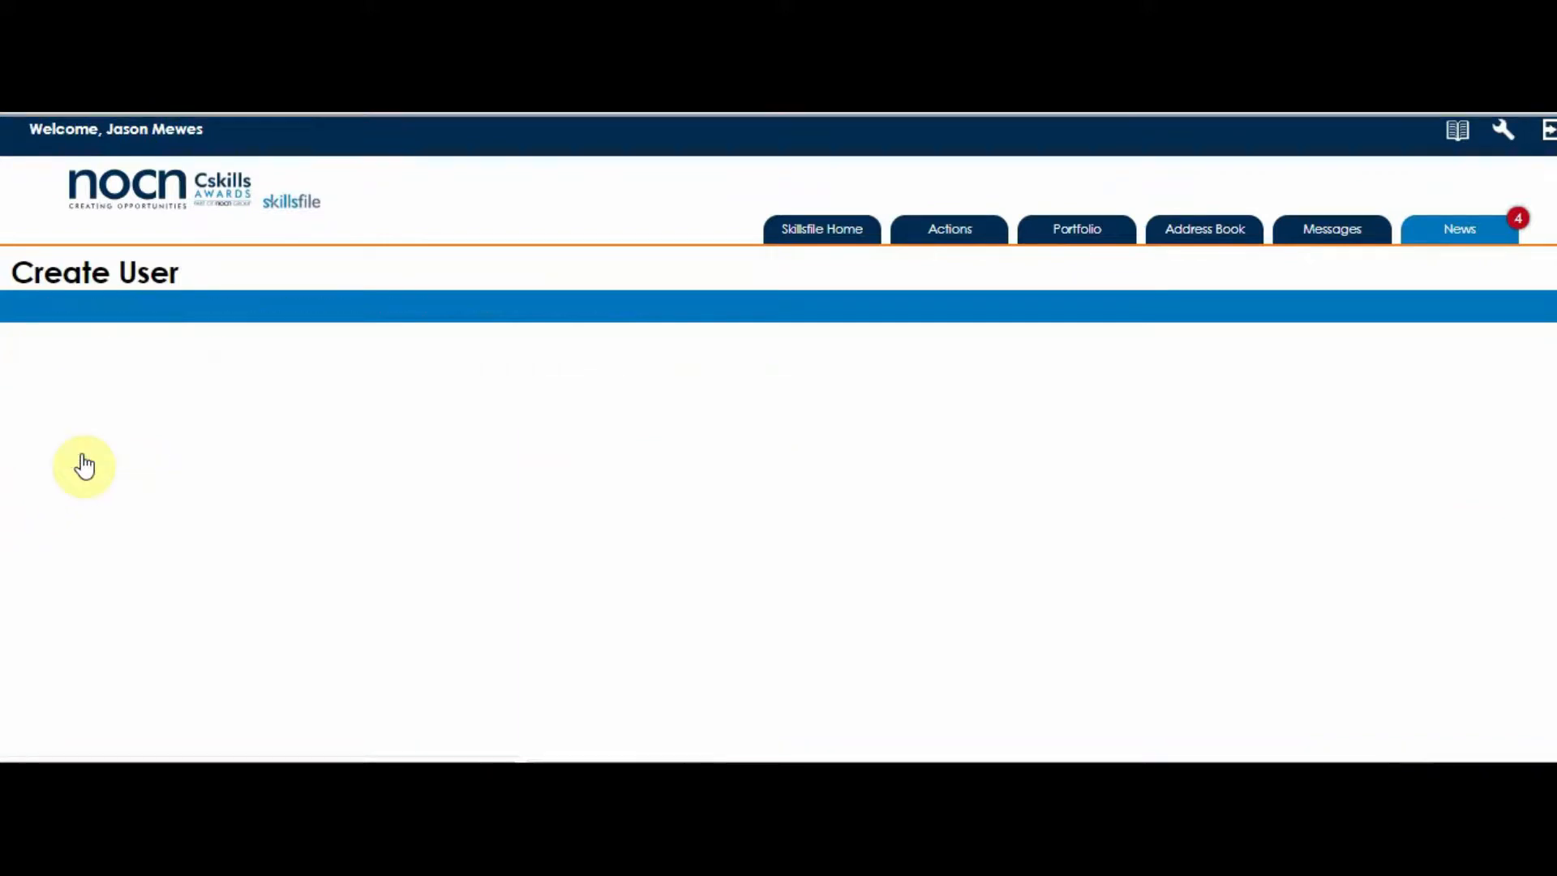
Set the title to Mr and enter the verifier's forename and surname.
{"action": "left_click", "coordinate": [653, 560]}
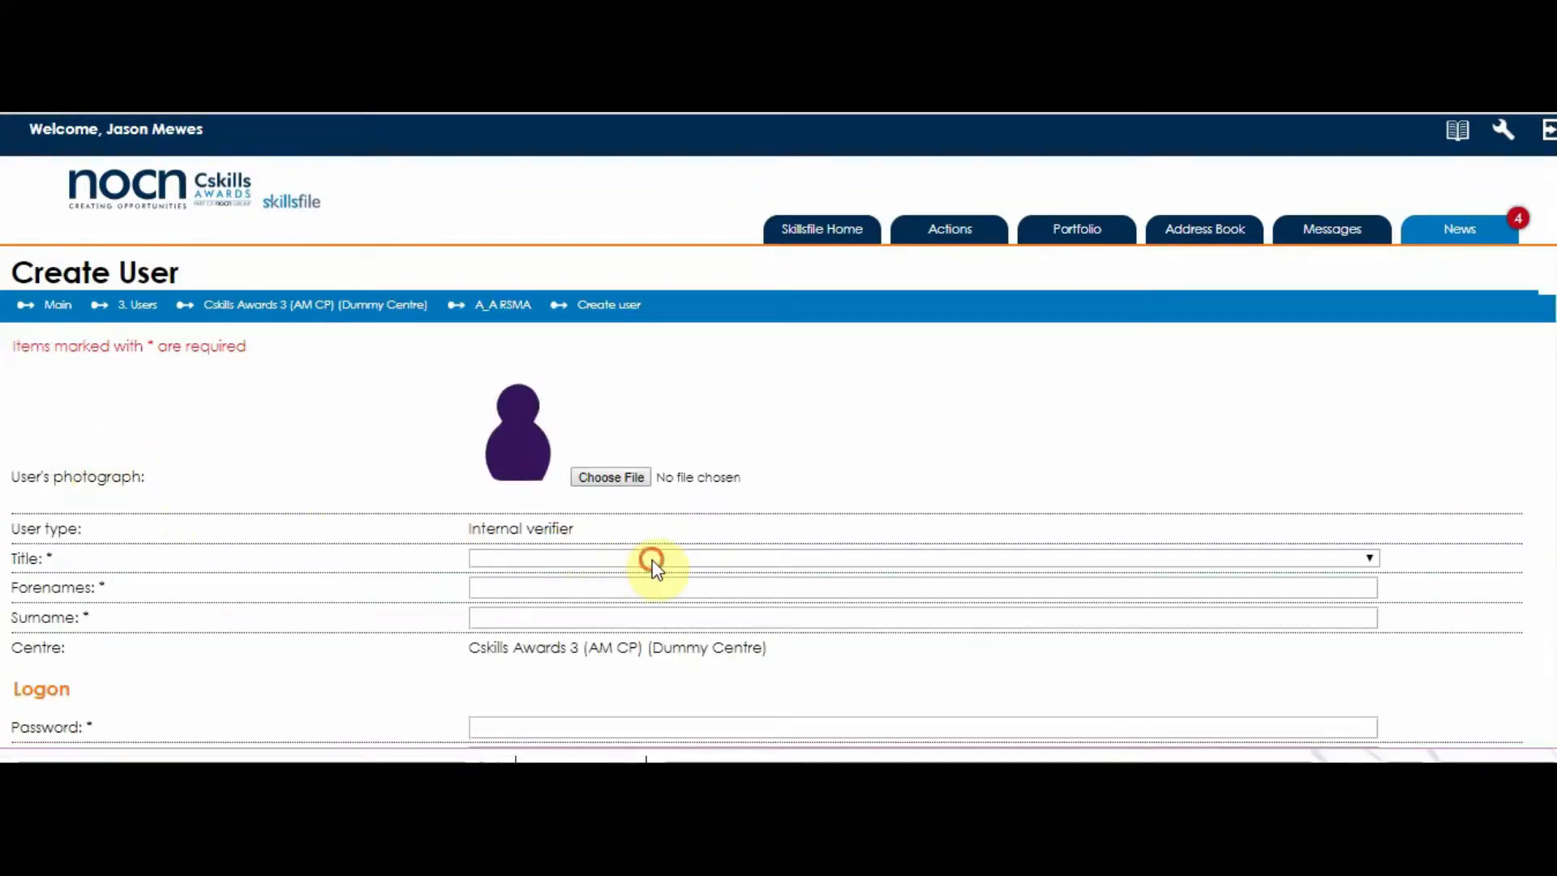
{"action": "left_click", "coordinate": [582, 292]}
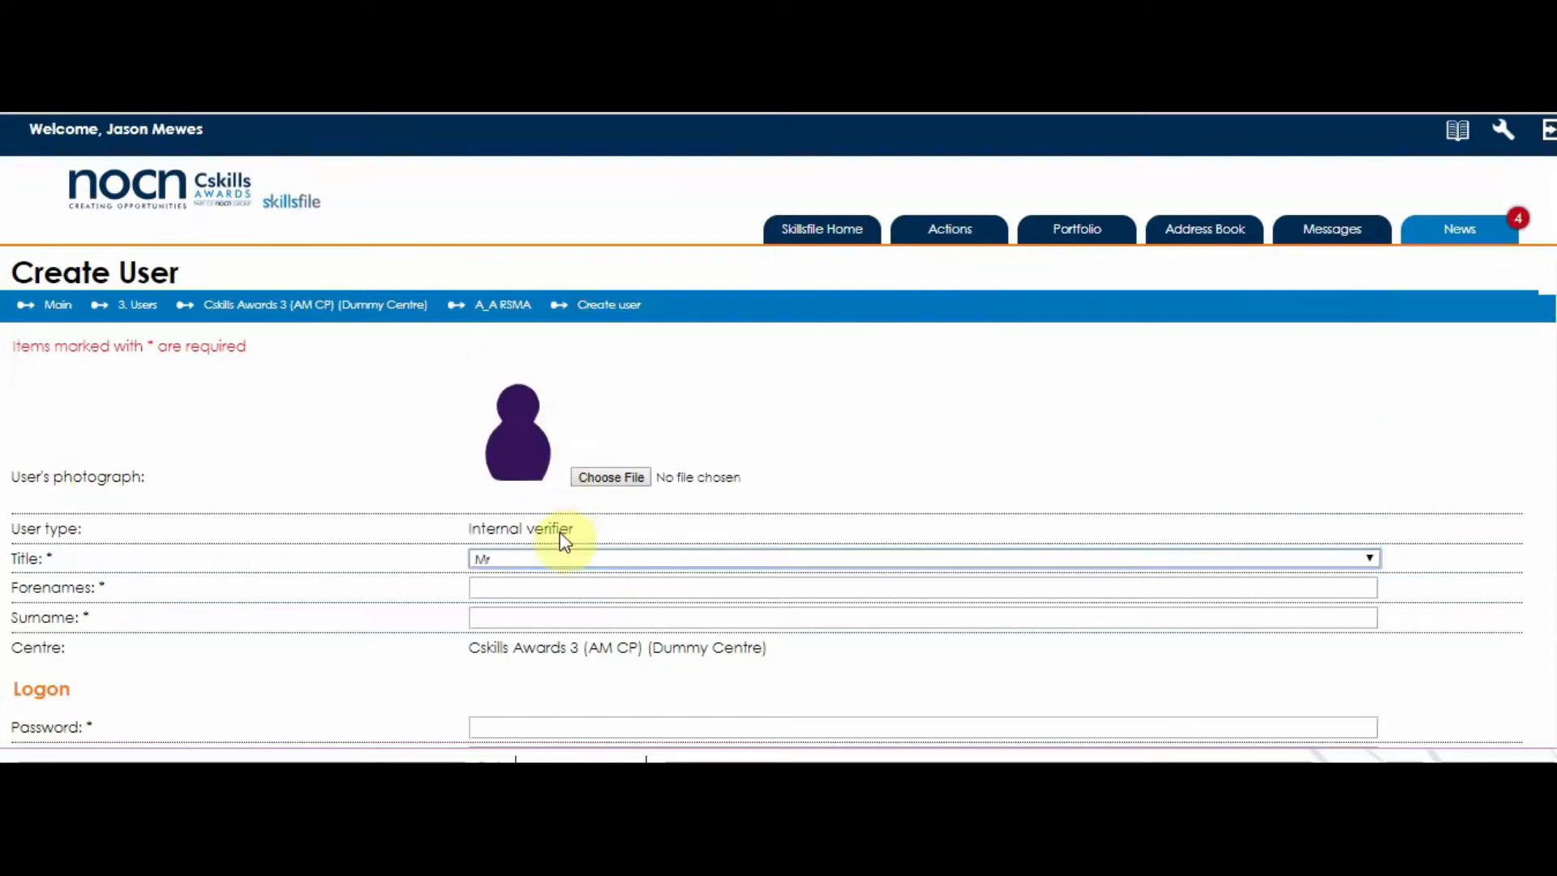
{"action": "left_click", "coordinate": [573, 585]}
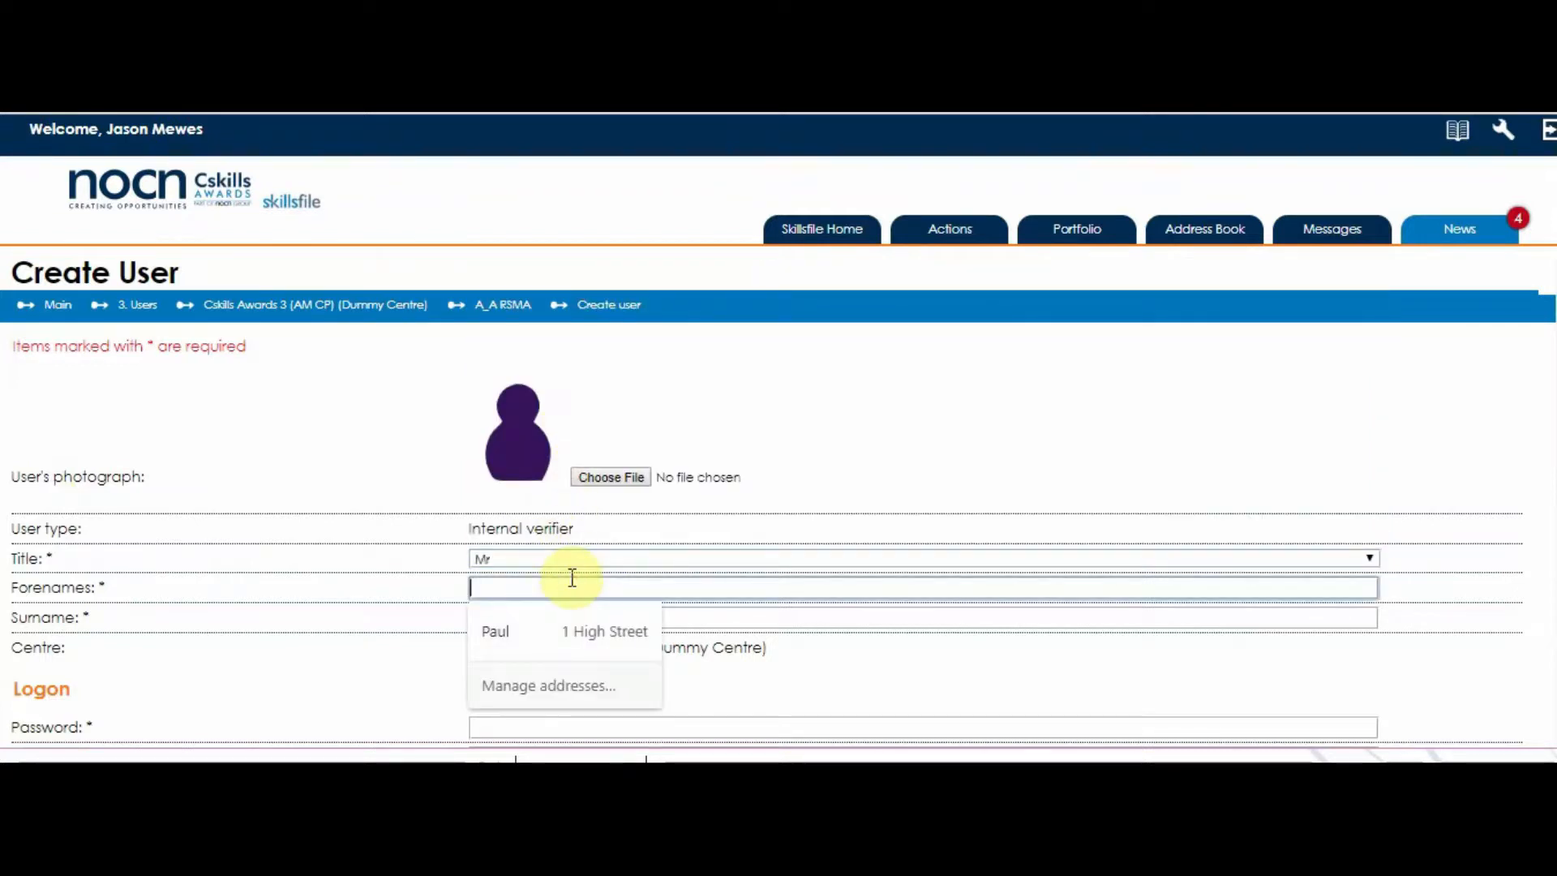
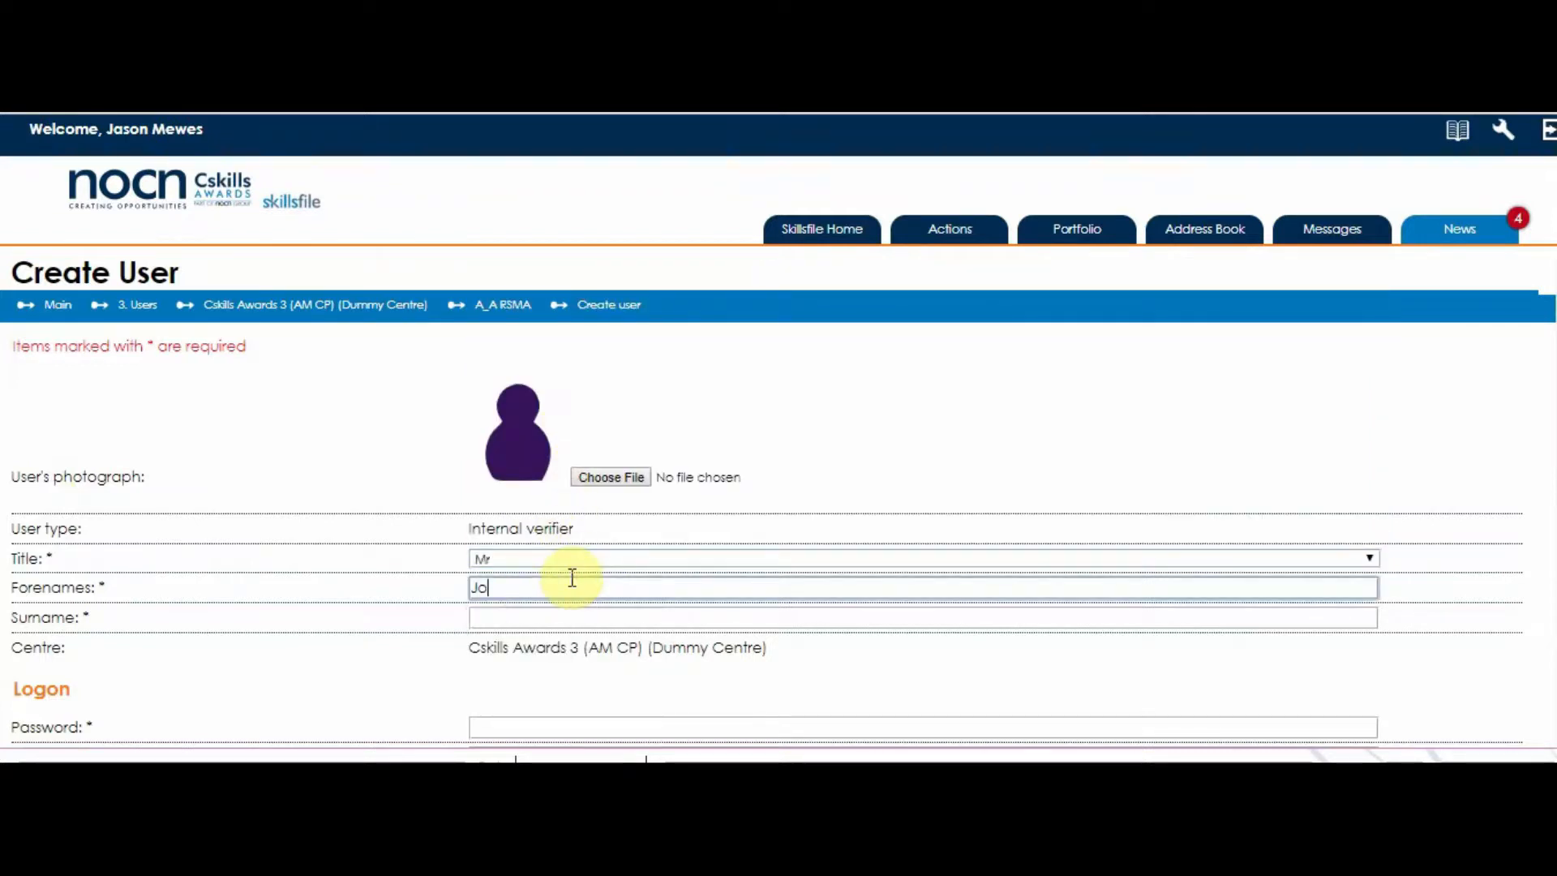
{"action": "key", "text": "Tab"}
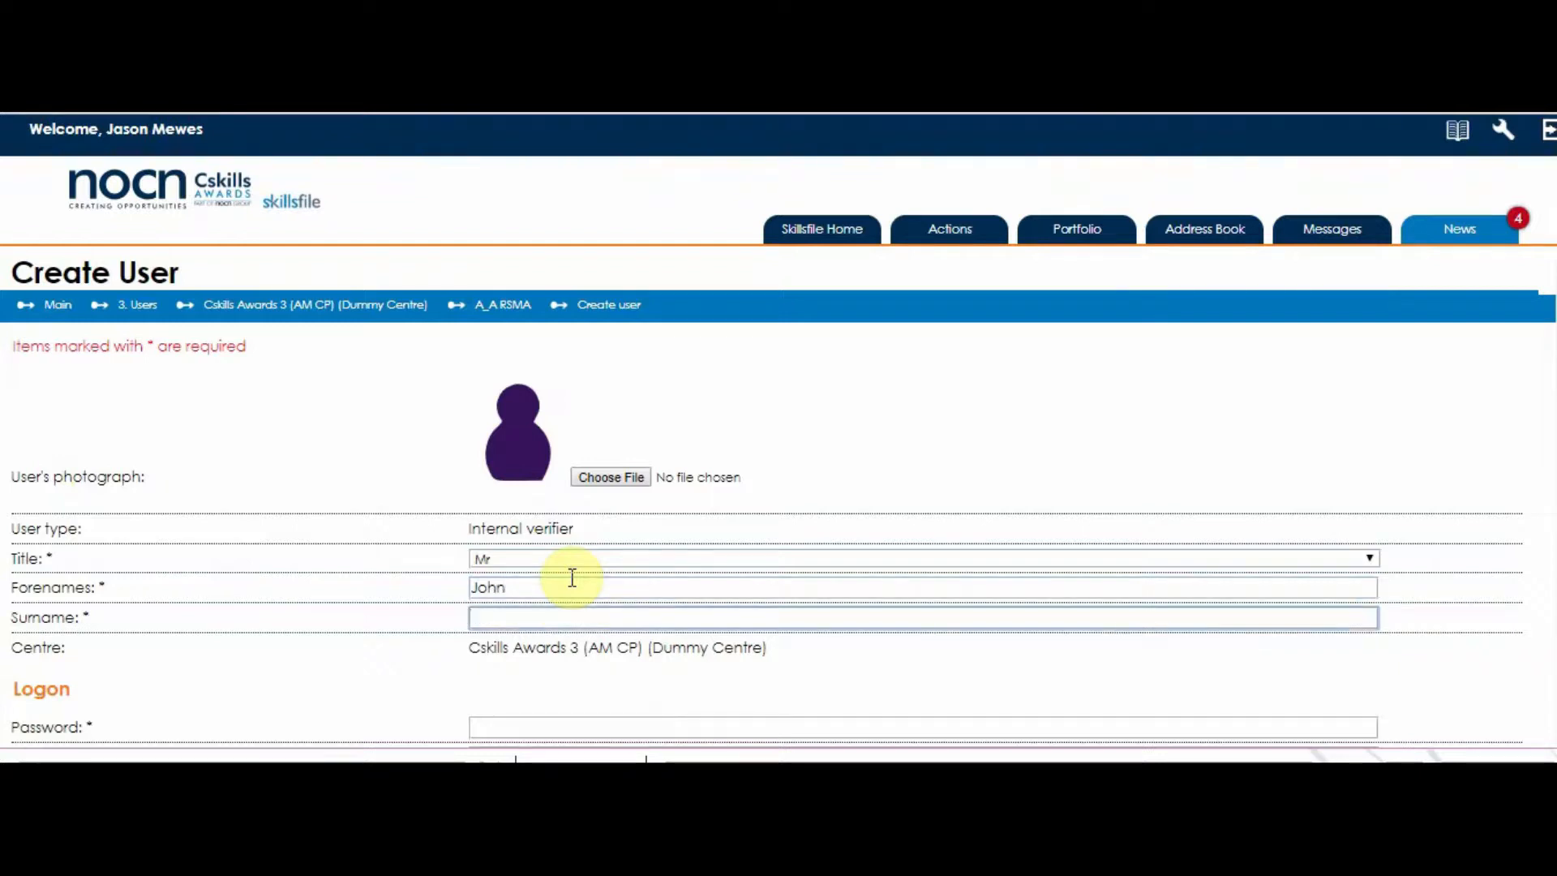
Enter the account password and confirm it.
{"action": "scroll", "coordinate": [533, 666], "scroll_direction": "down", "scroll_amount": 1}
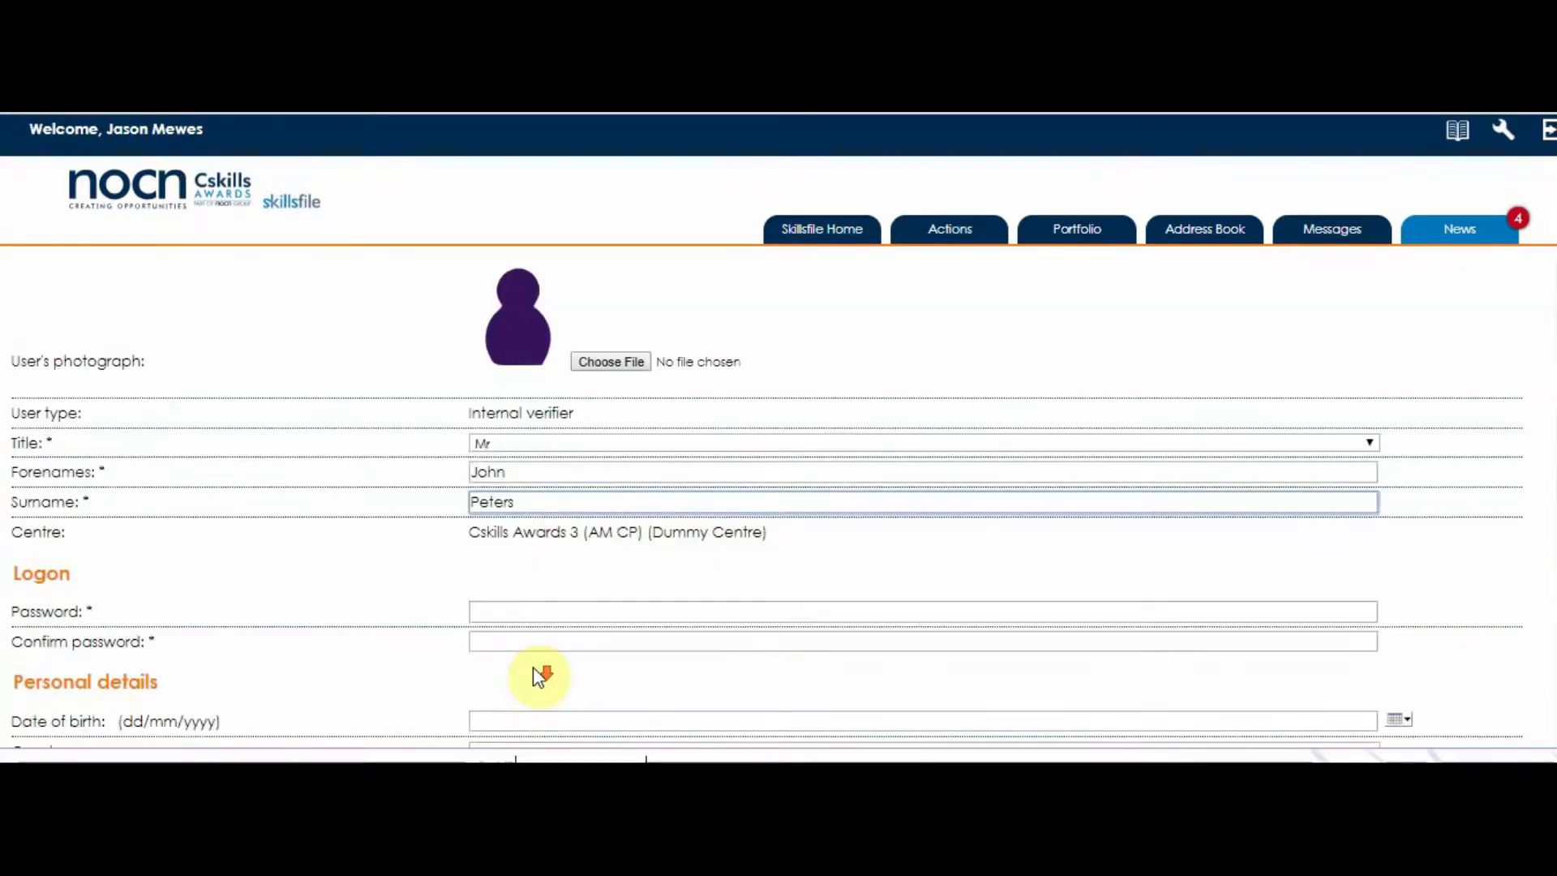
{"action": "left_click", "coordinate": [517, 609]}
{"action": "type", "text": "••"}
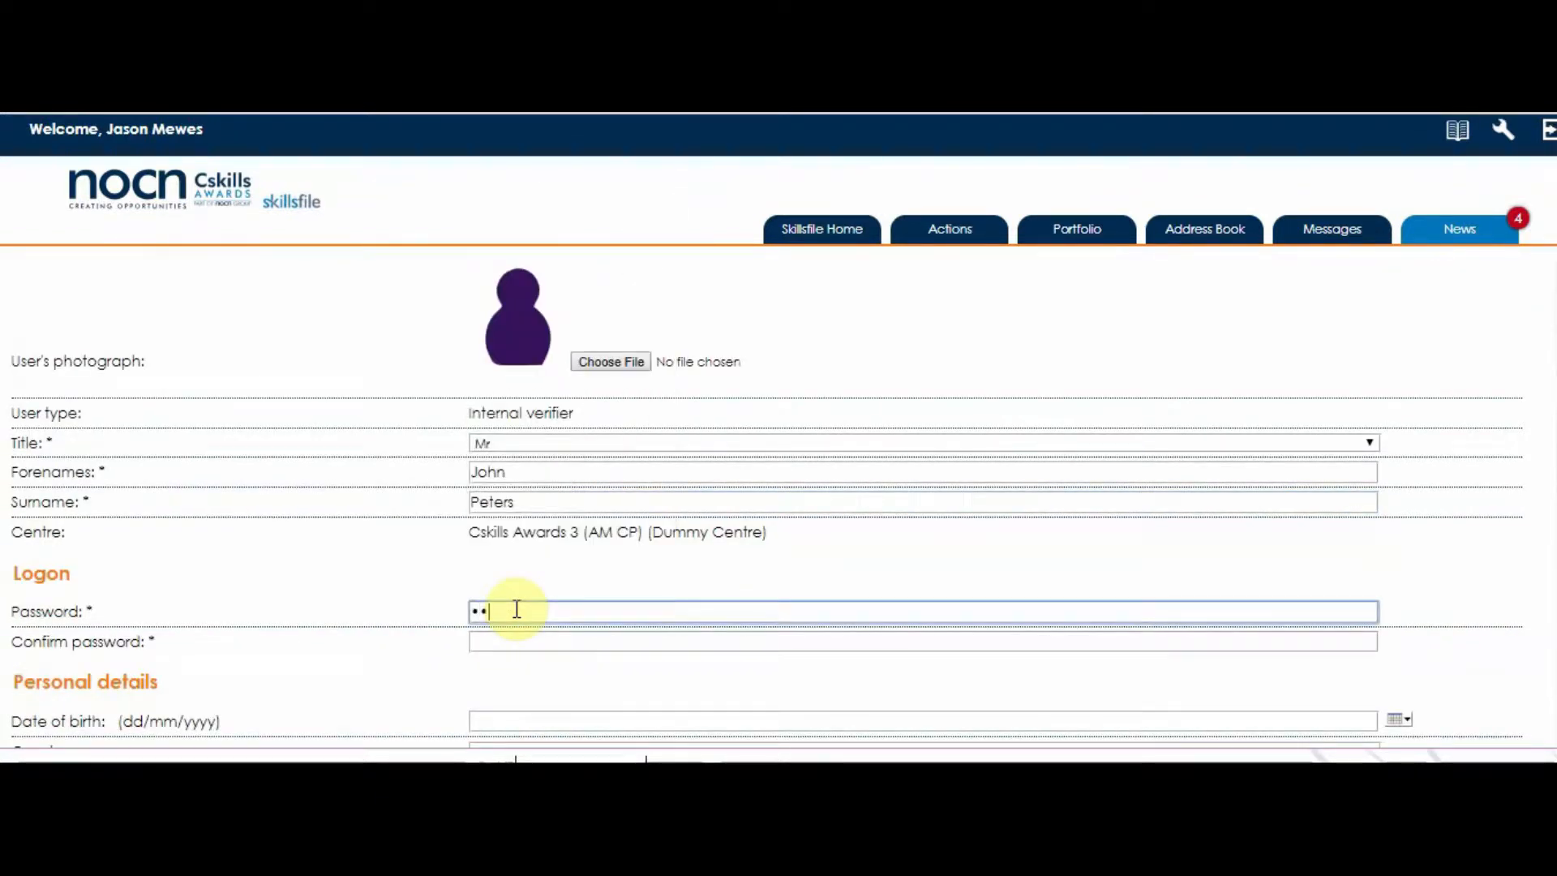
{"action": "type", "text": "••••"}
{"action": "key", "text": "Tab"}
{"action": "type", "text": "••••"}
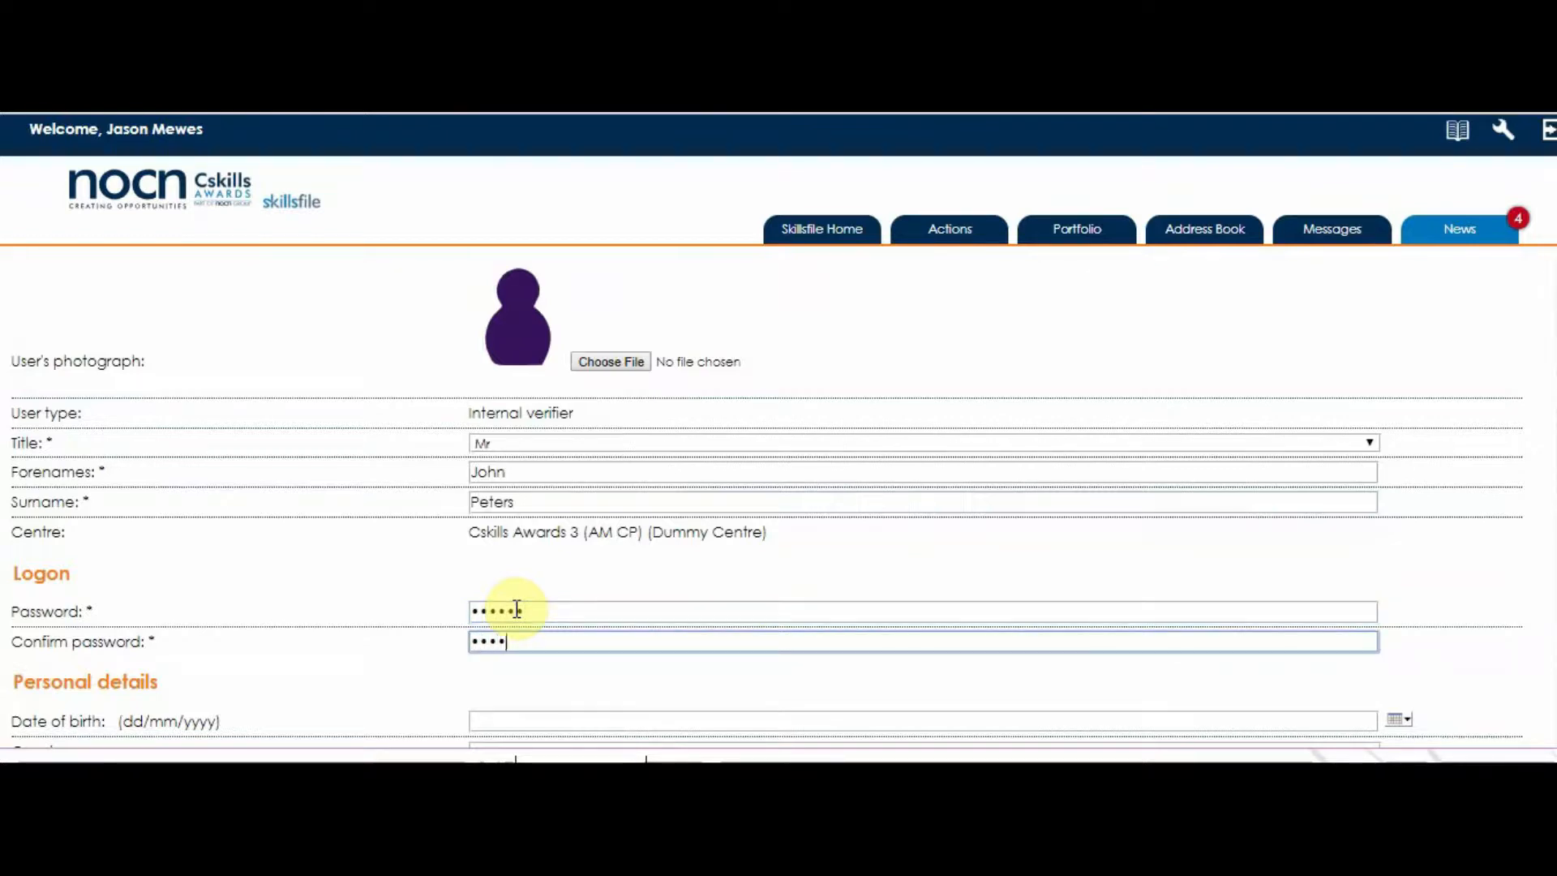
{"action": "type", "text": "••"}
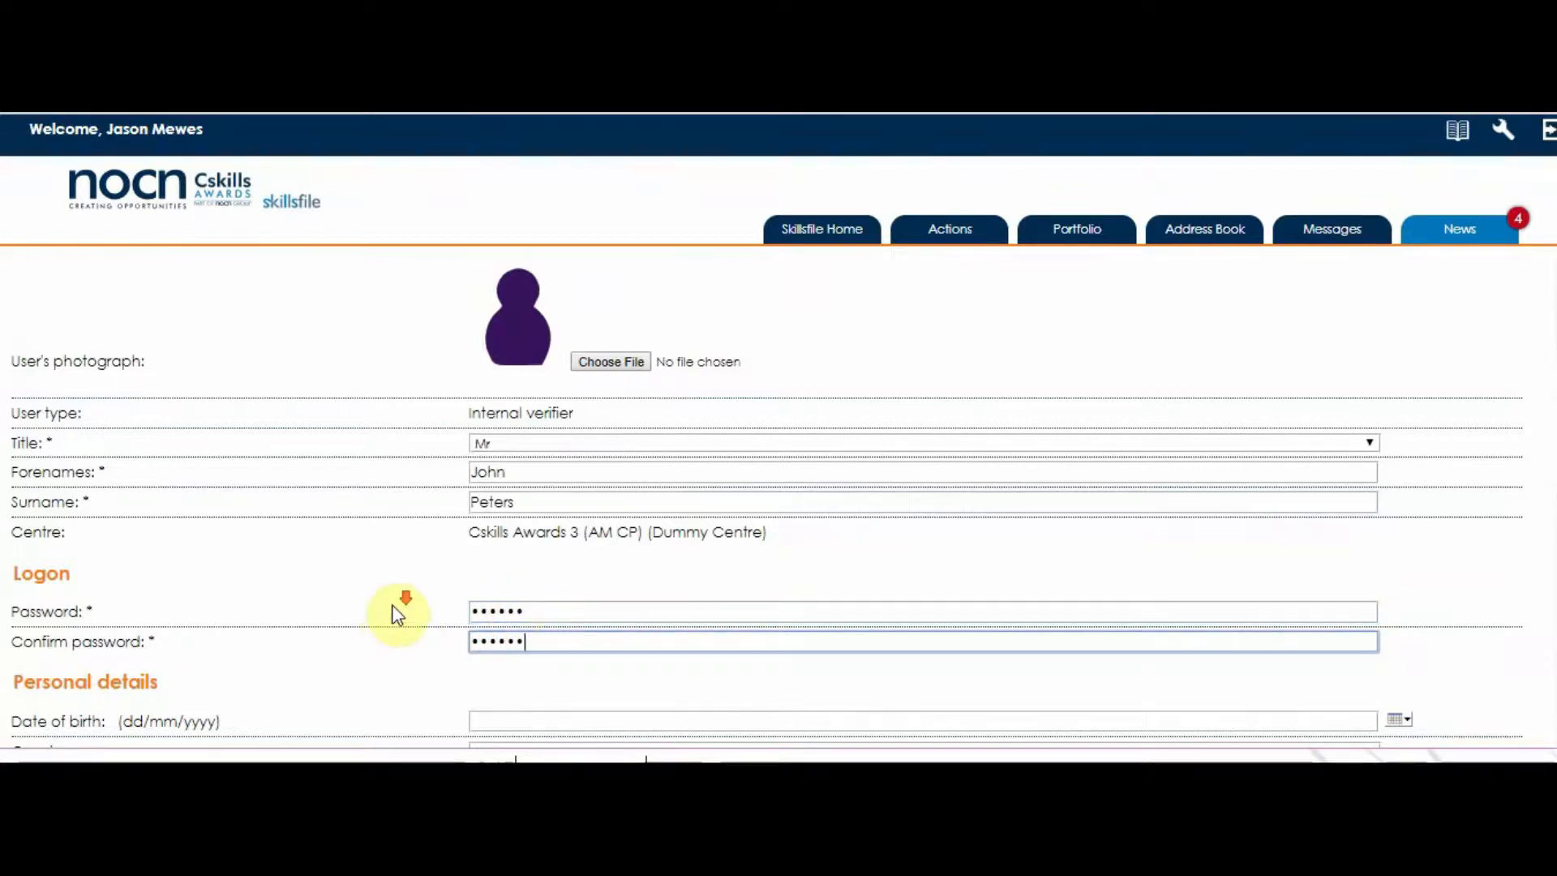
{"action": "scroll", "coordinate": [392, 610], "scroll_direction": "down", "scroll_amount": 3}
Enter the verifier's date of birth and set gender to Male.
{"action": "left_click", "coordinate": [534, 489]}
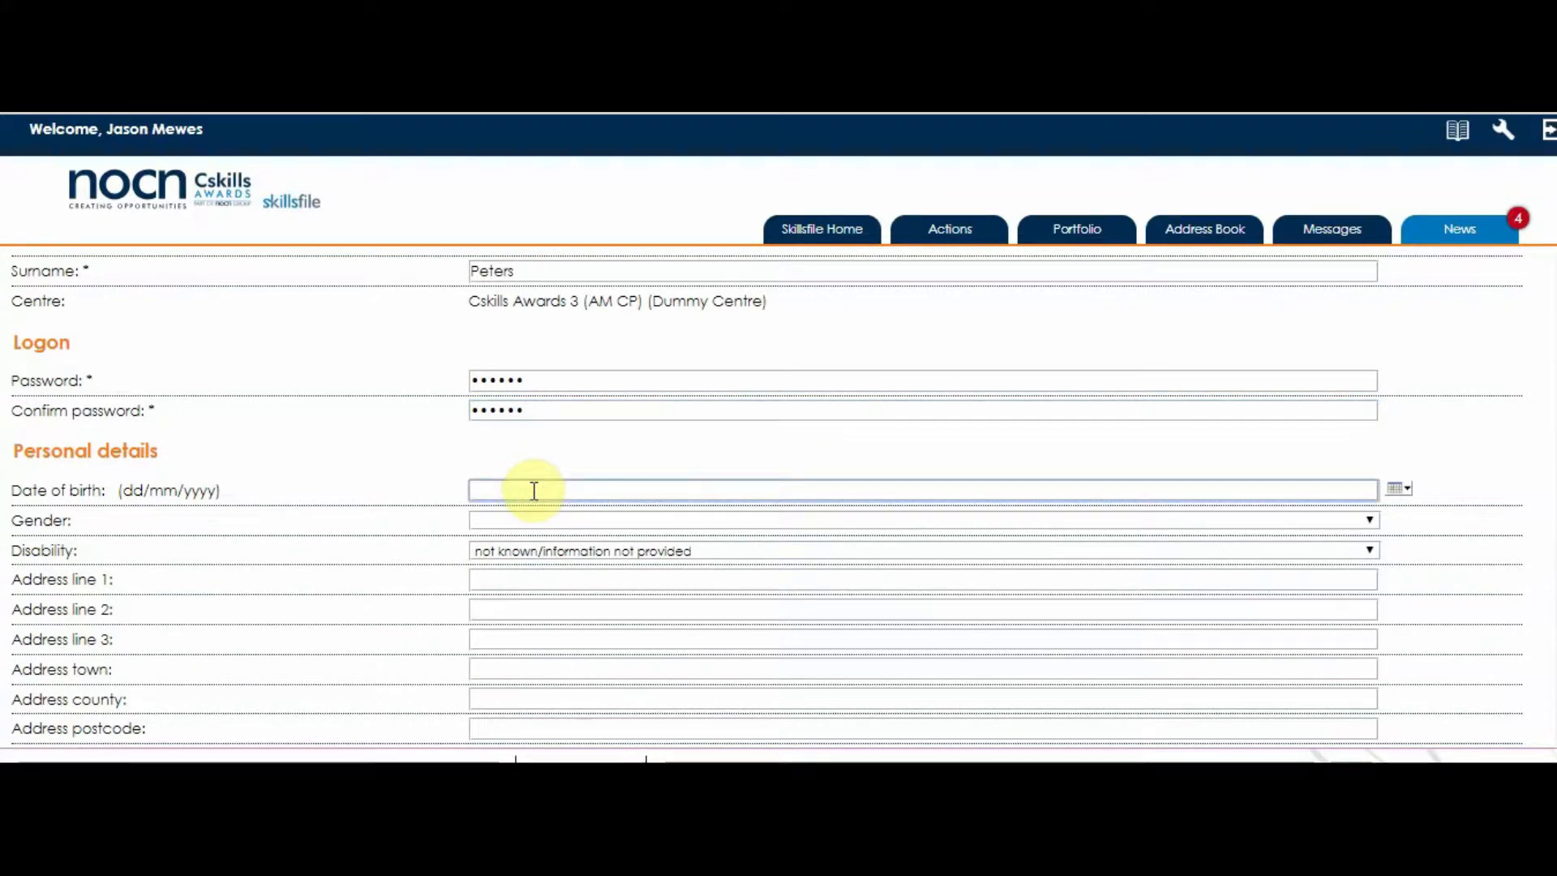
{"action": "type", "text": "11/11/1977"}
{"action": "left_click", "coordinate": [535, 512]}
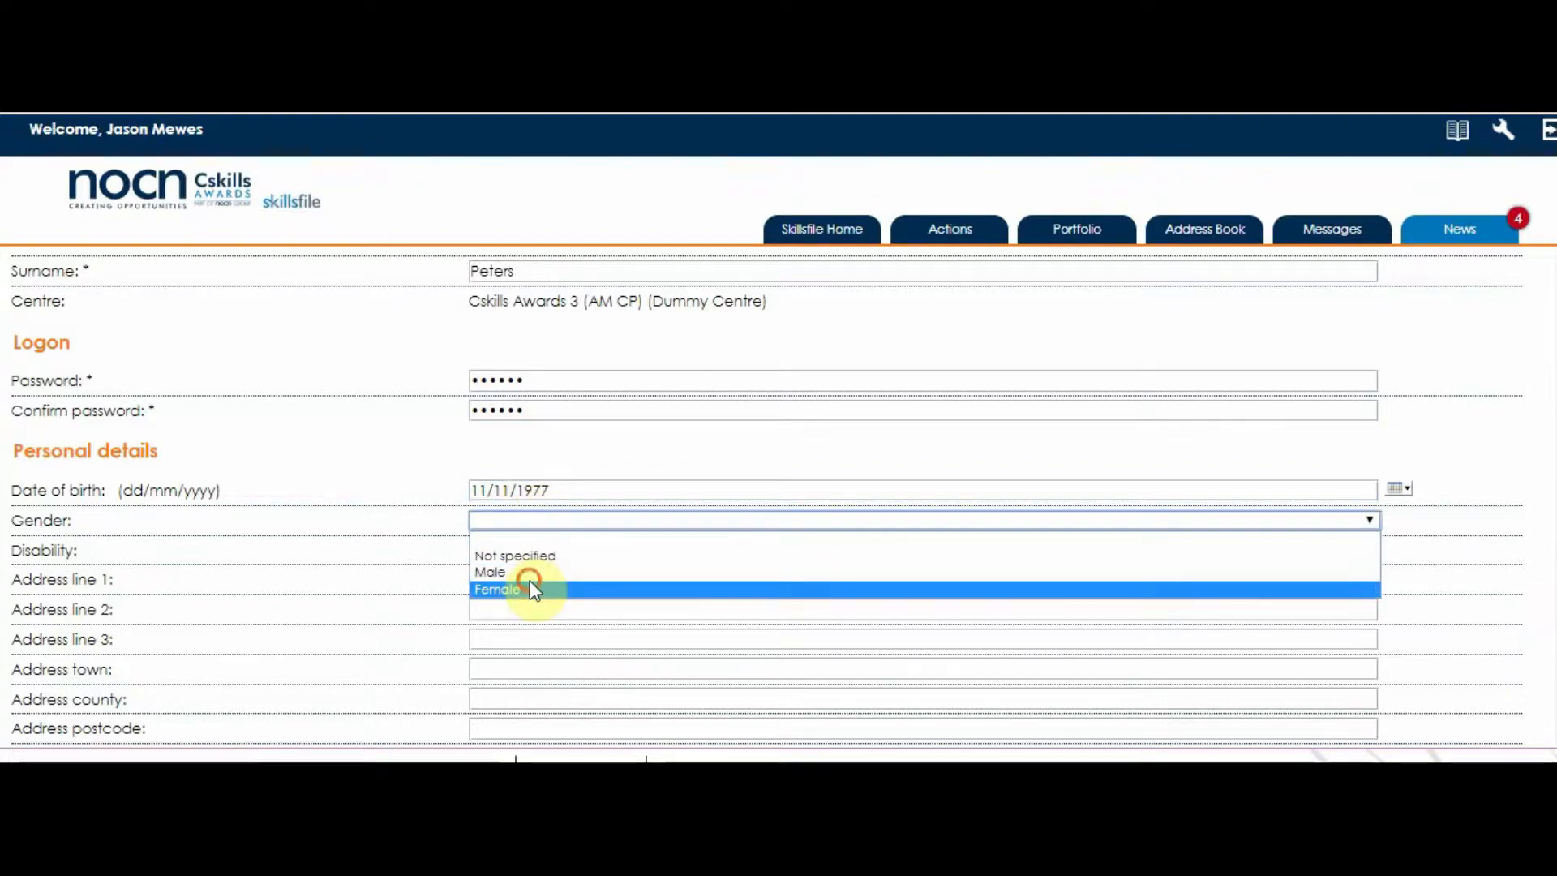
{"action": "left_click", "coordinate": [525, 571]}
Autofill the home address from the saved entry and check the home phone.
{"action": "left_click", "coordinate": [523, 580]}
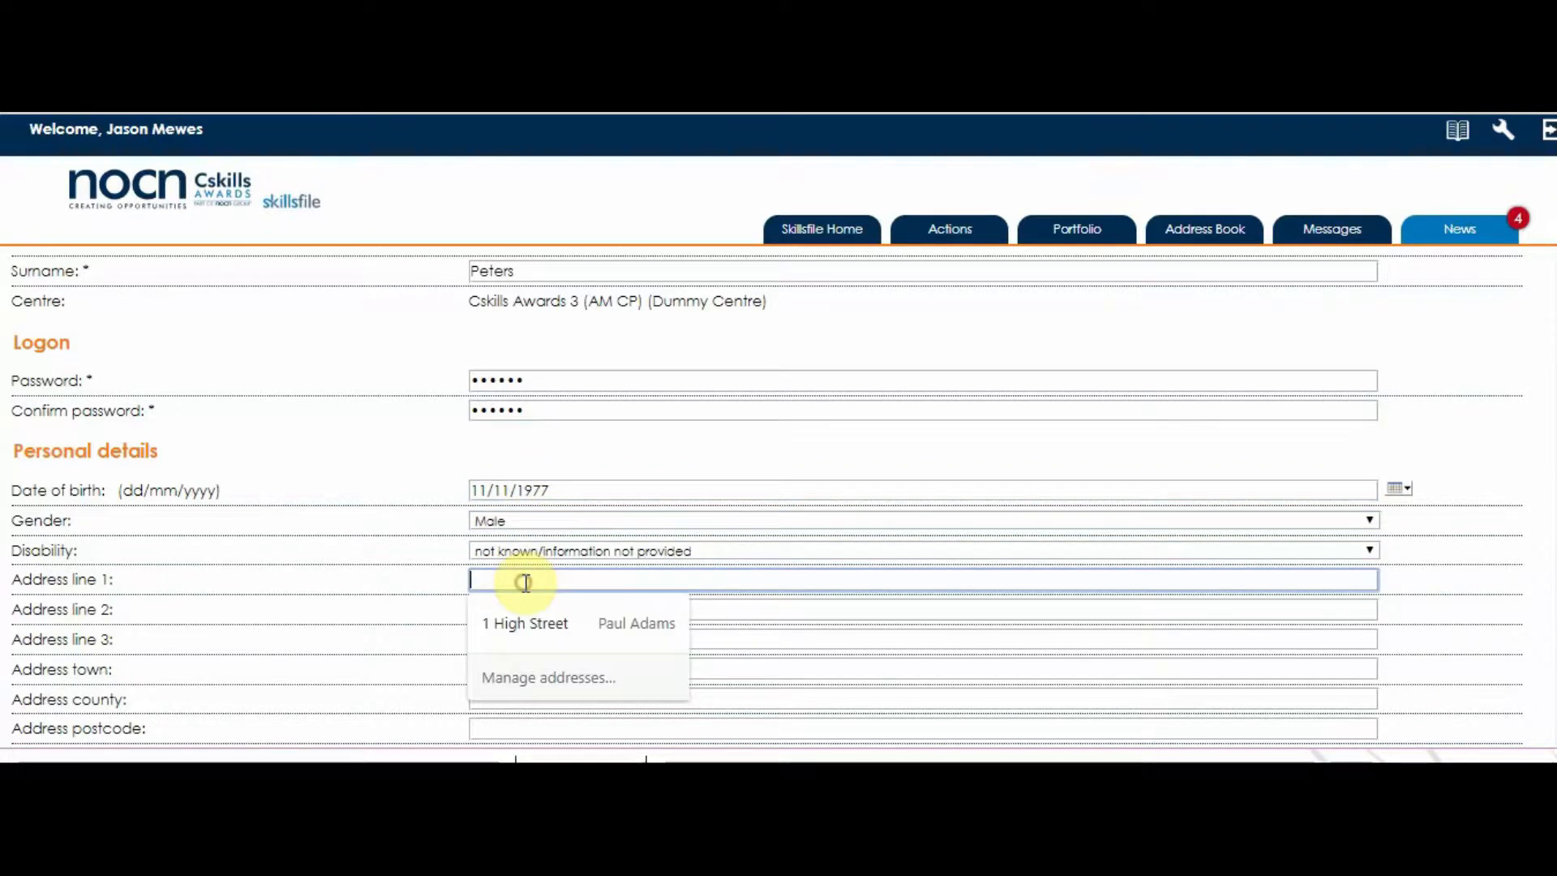
{"action": "left_click", "coordinate": [529, 626]}
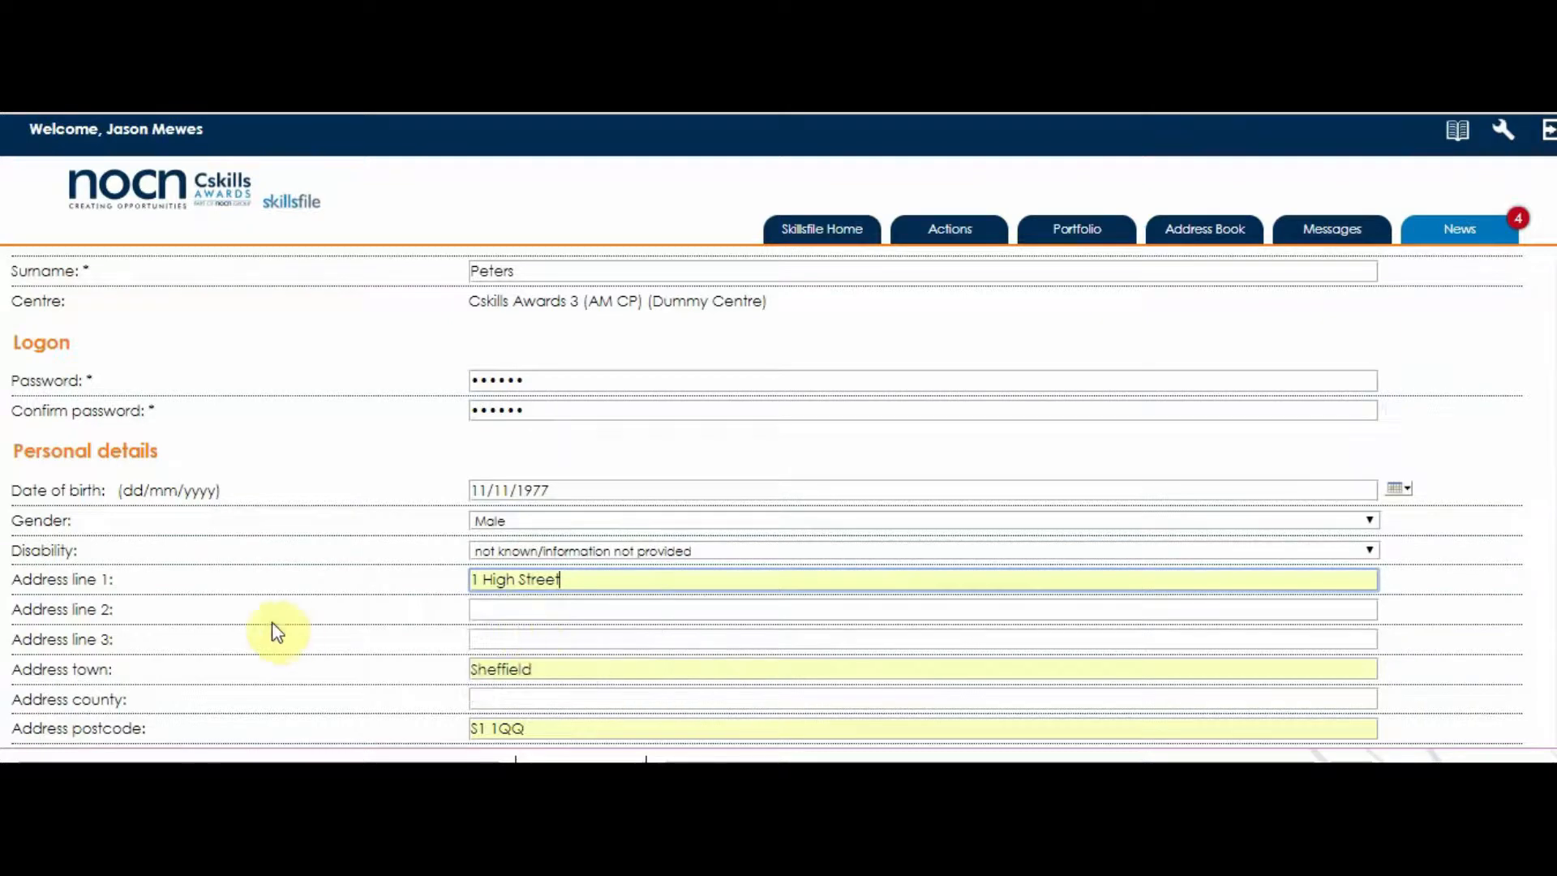
{"action": "scroll", "coordinate": [276, 626], "scroll_direction": "down", "scroll_amount": 3}
{"action": "scroll", "coordinate": [339, 560], "scroll_direction": "down", "scroll_amount": 2}
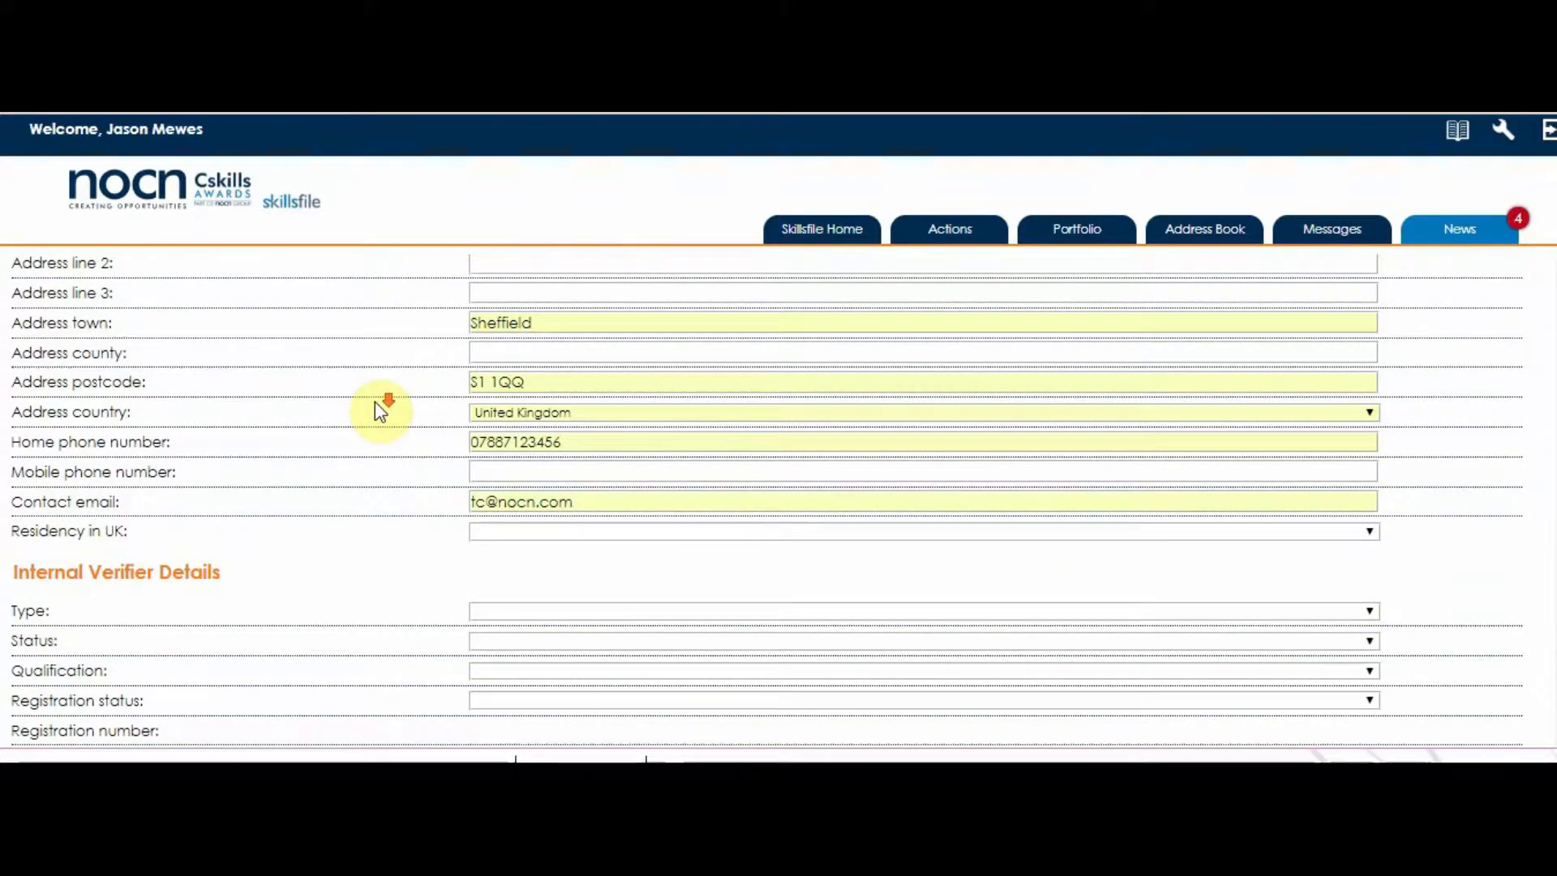
{"action": "scroll", "coordinate": [376, 403], "scroll_direction": "down", "scroll_amount": 2}
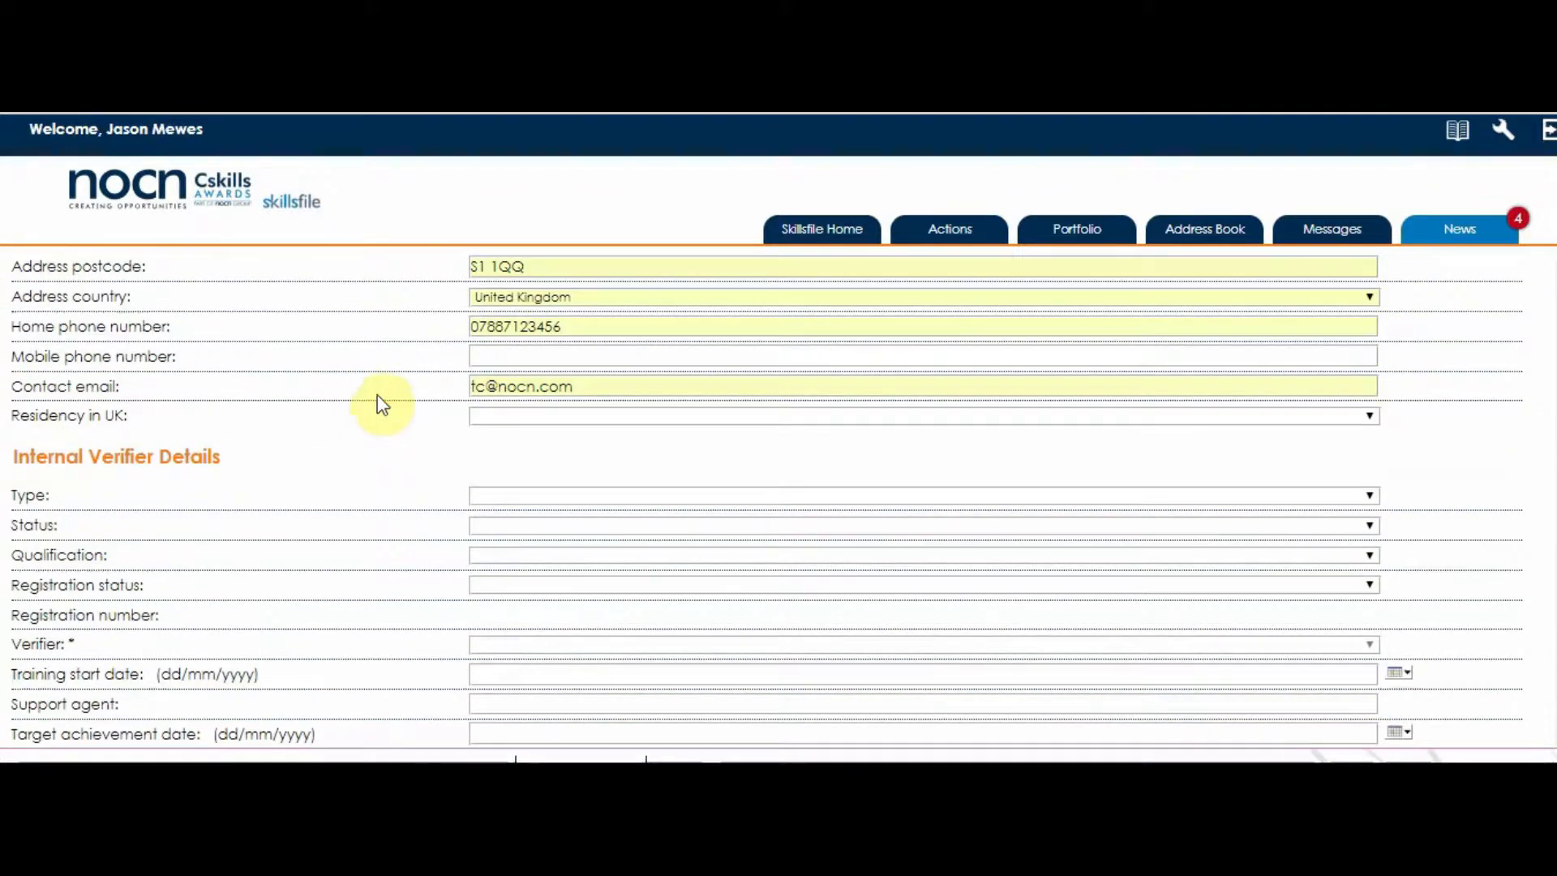
{"action": "left_click", "coordinate": [534, 328]}
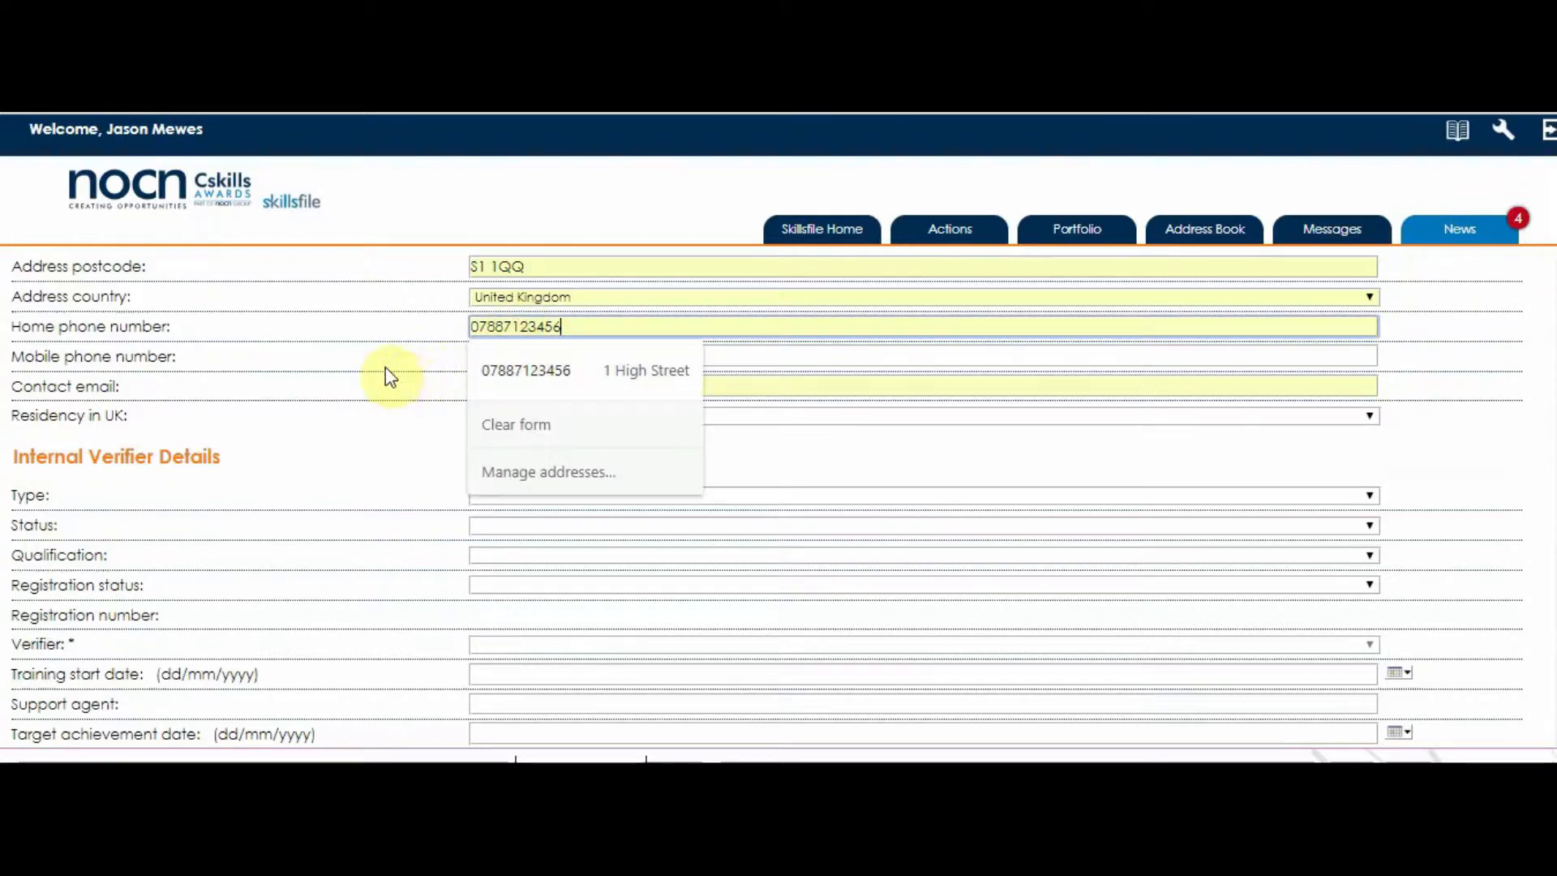
{"action": "left_click", "coordinate": [379, 432]}
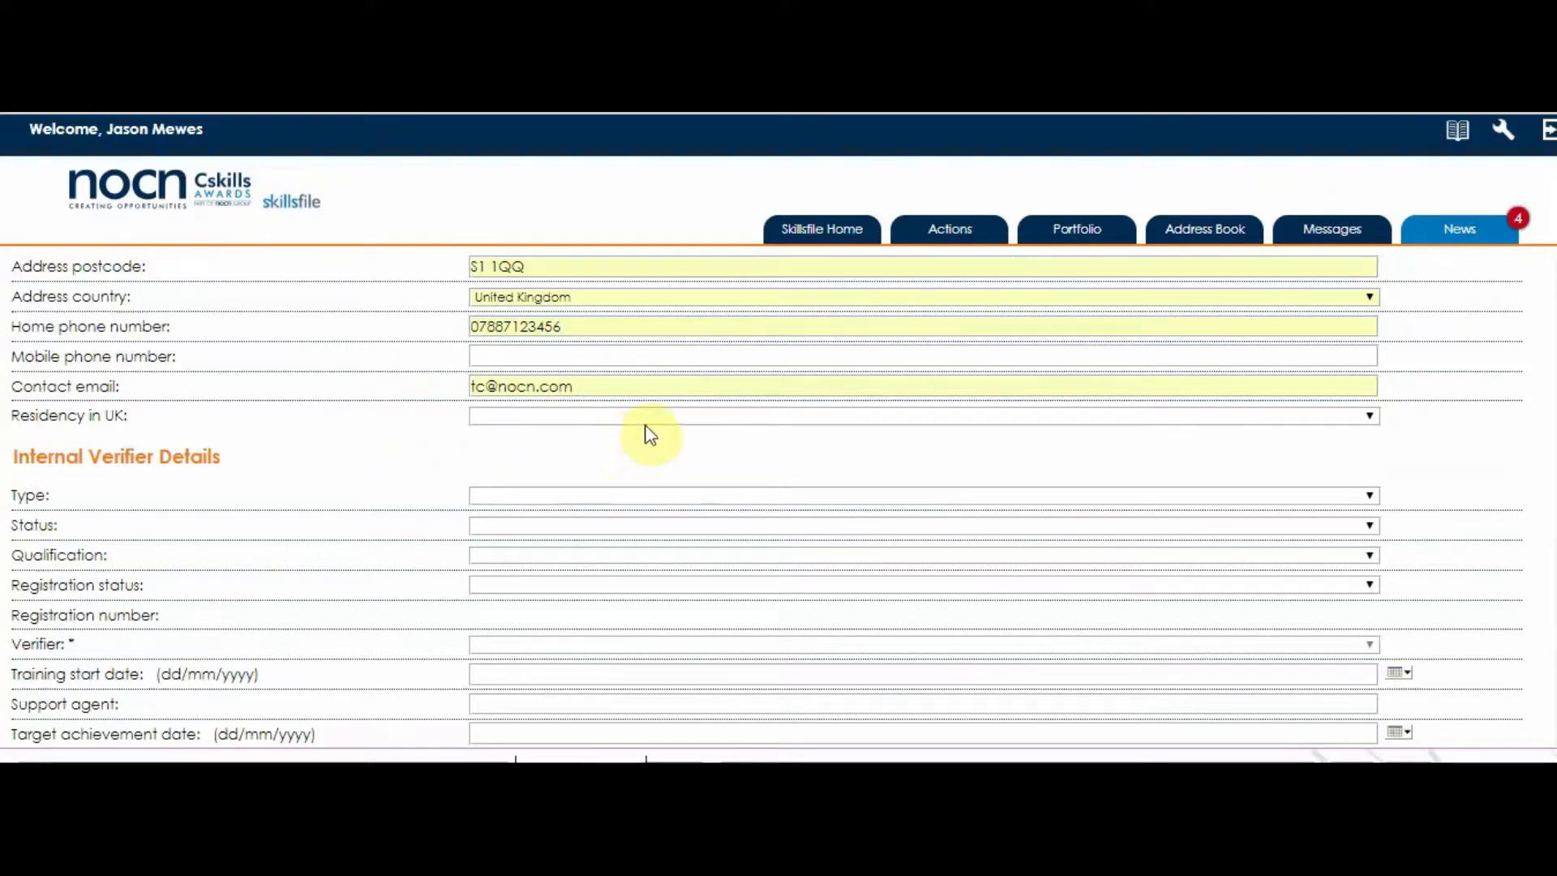
{"action": "scroll", "coordinate": [649, 434], "scroll_direction": "down", "scroll_amount": 2}
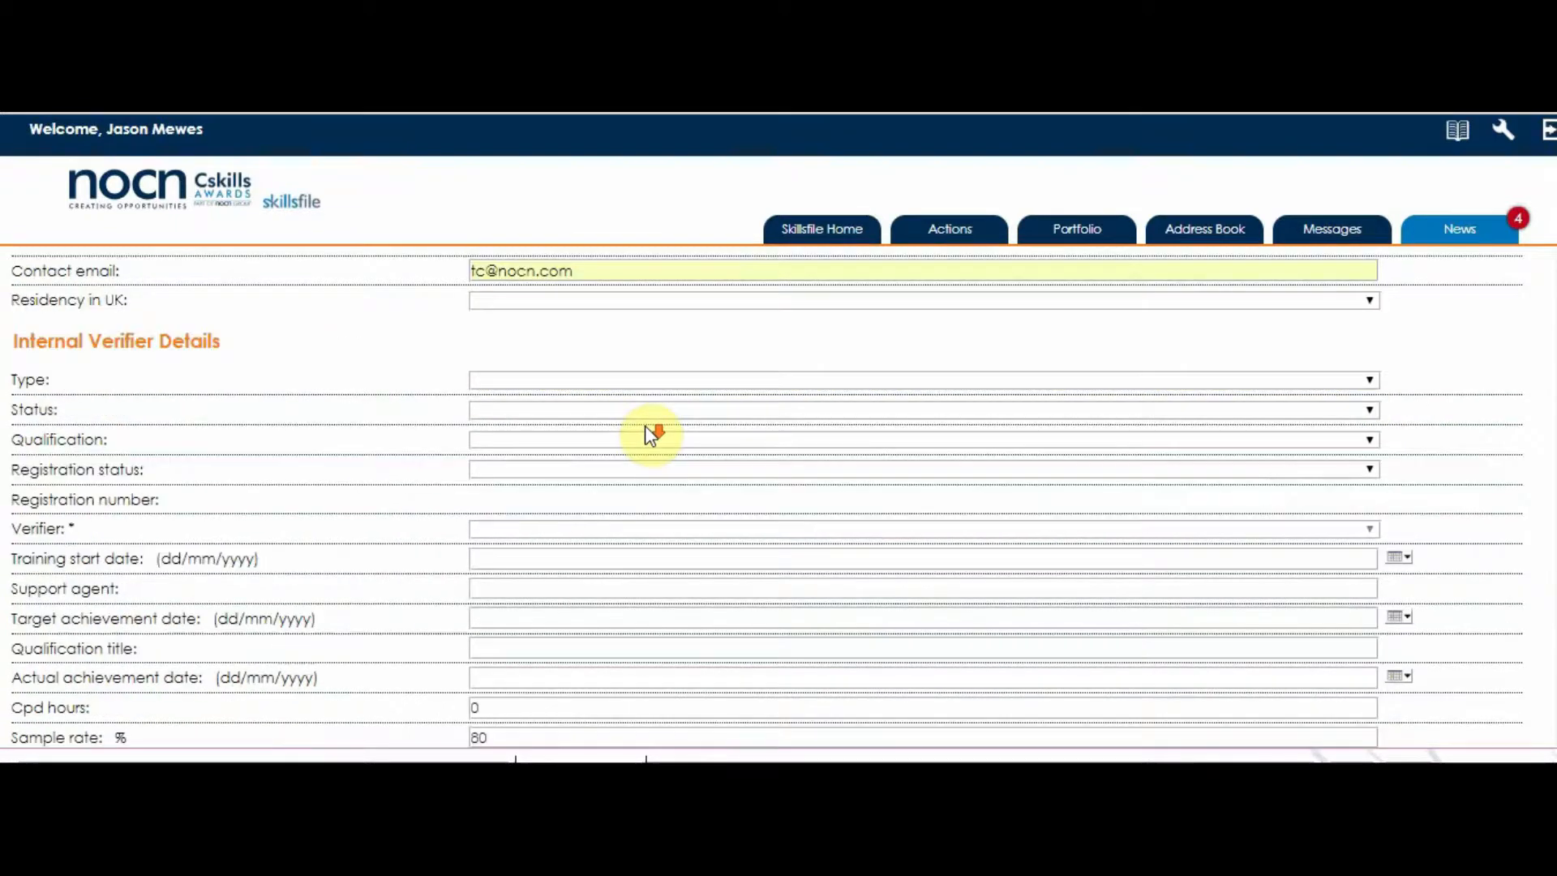
Set Fully Qualified, Working for centre, Working Towards qualification and Registered status.
{"action": "left_click", "coordinate": [576, 383]}
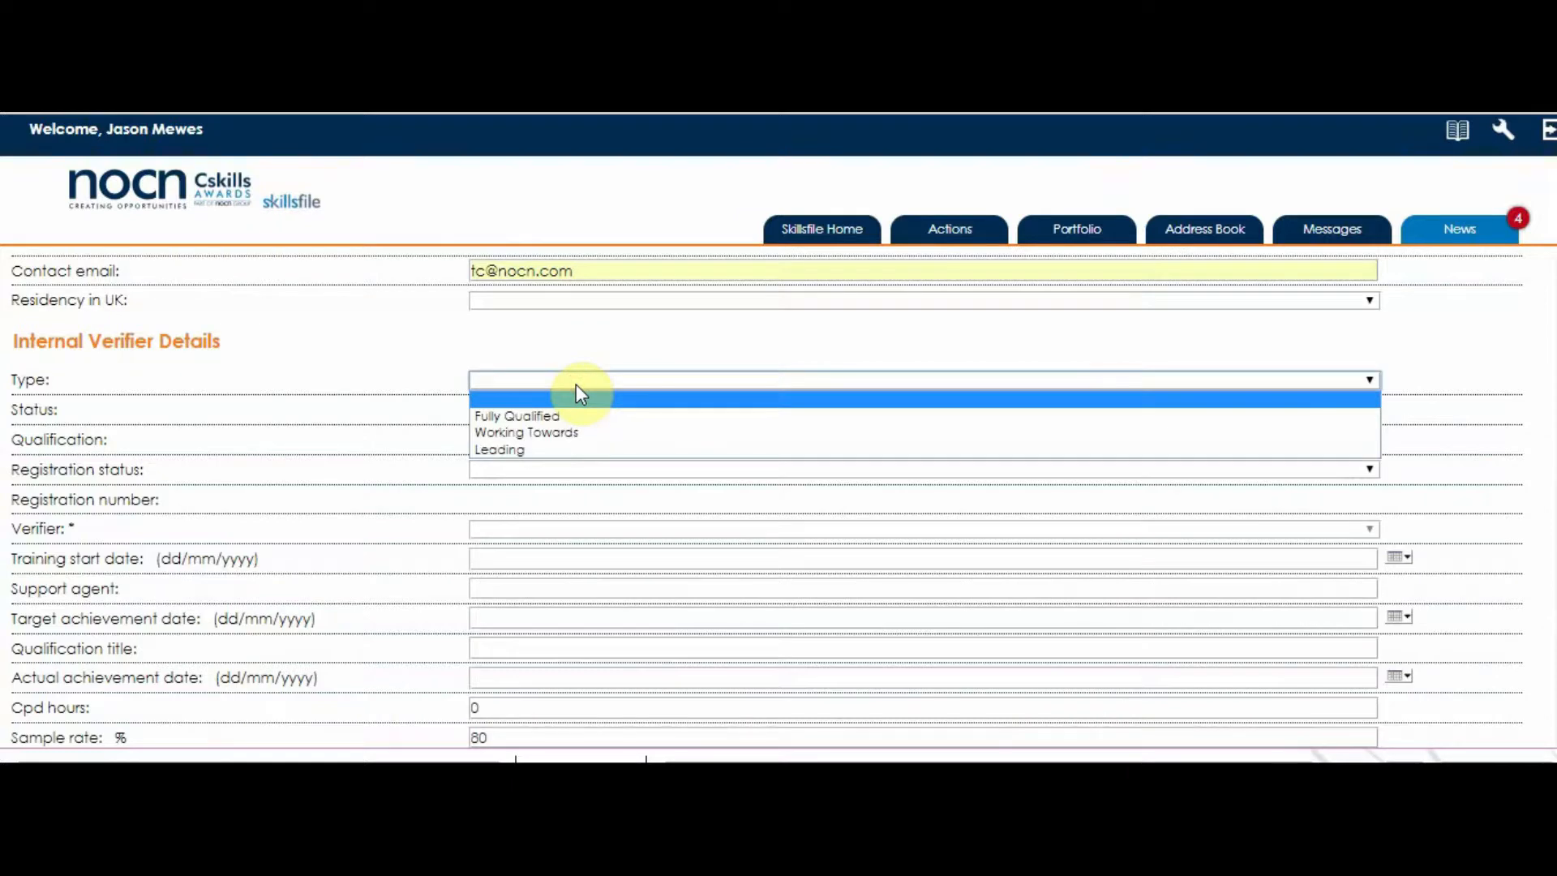
{"action": "left_click", "coordinate": [575, 415]}
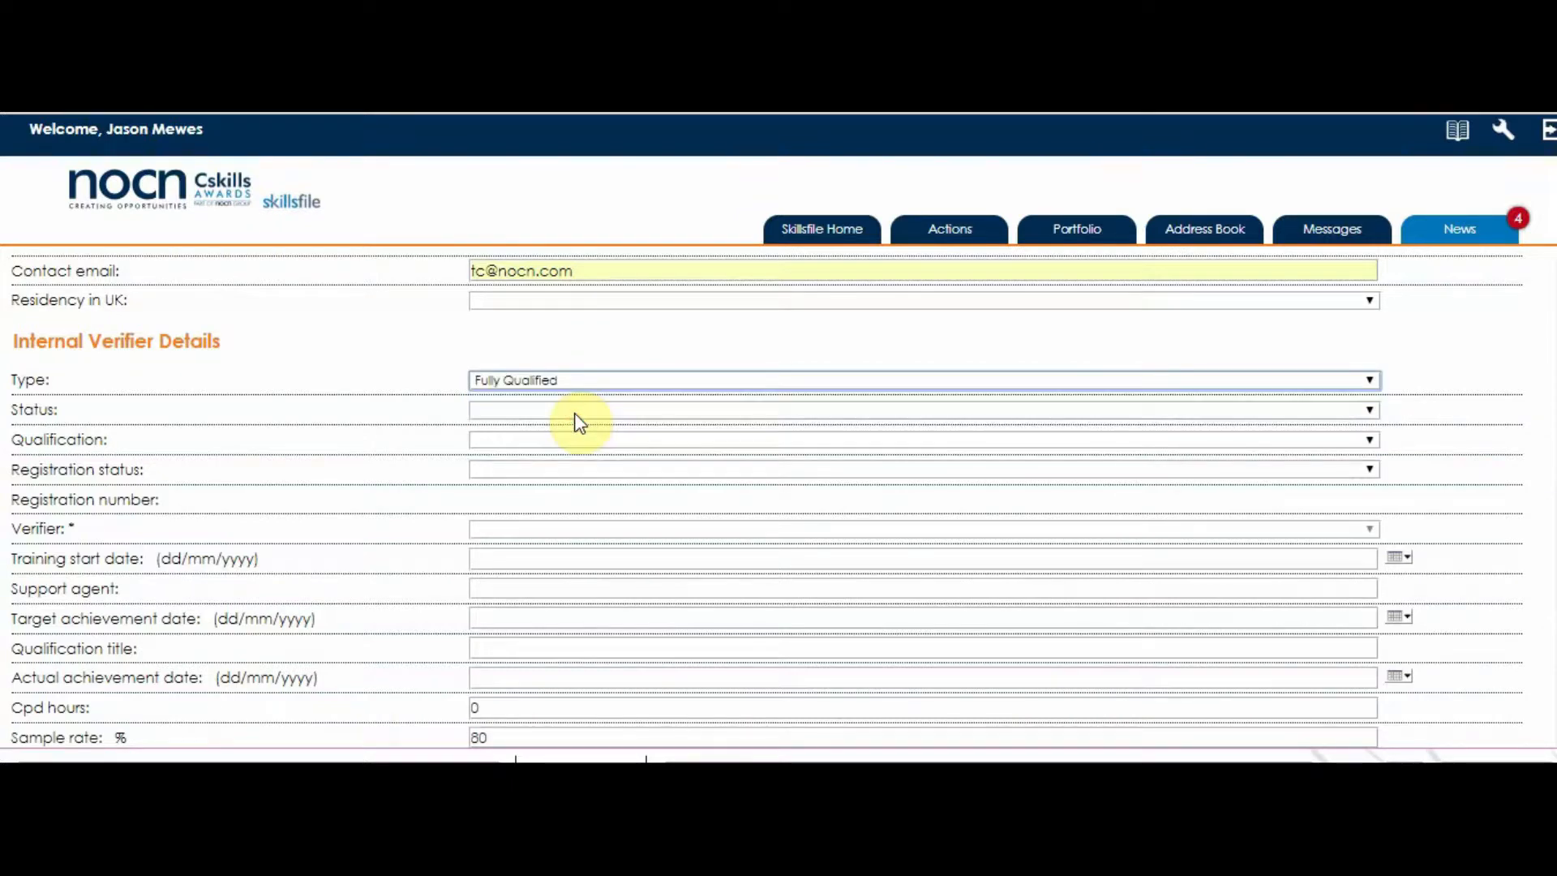
{"action": "left_click", "coordinate": [576, 412]}
{"action": "left_click", "coordinate": [576, 441]}
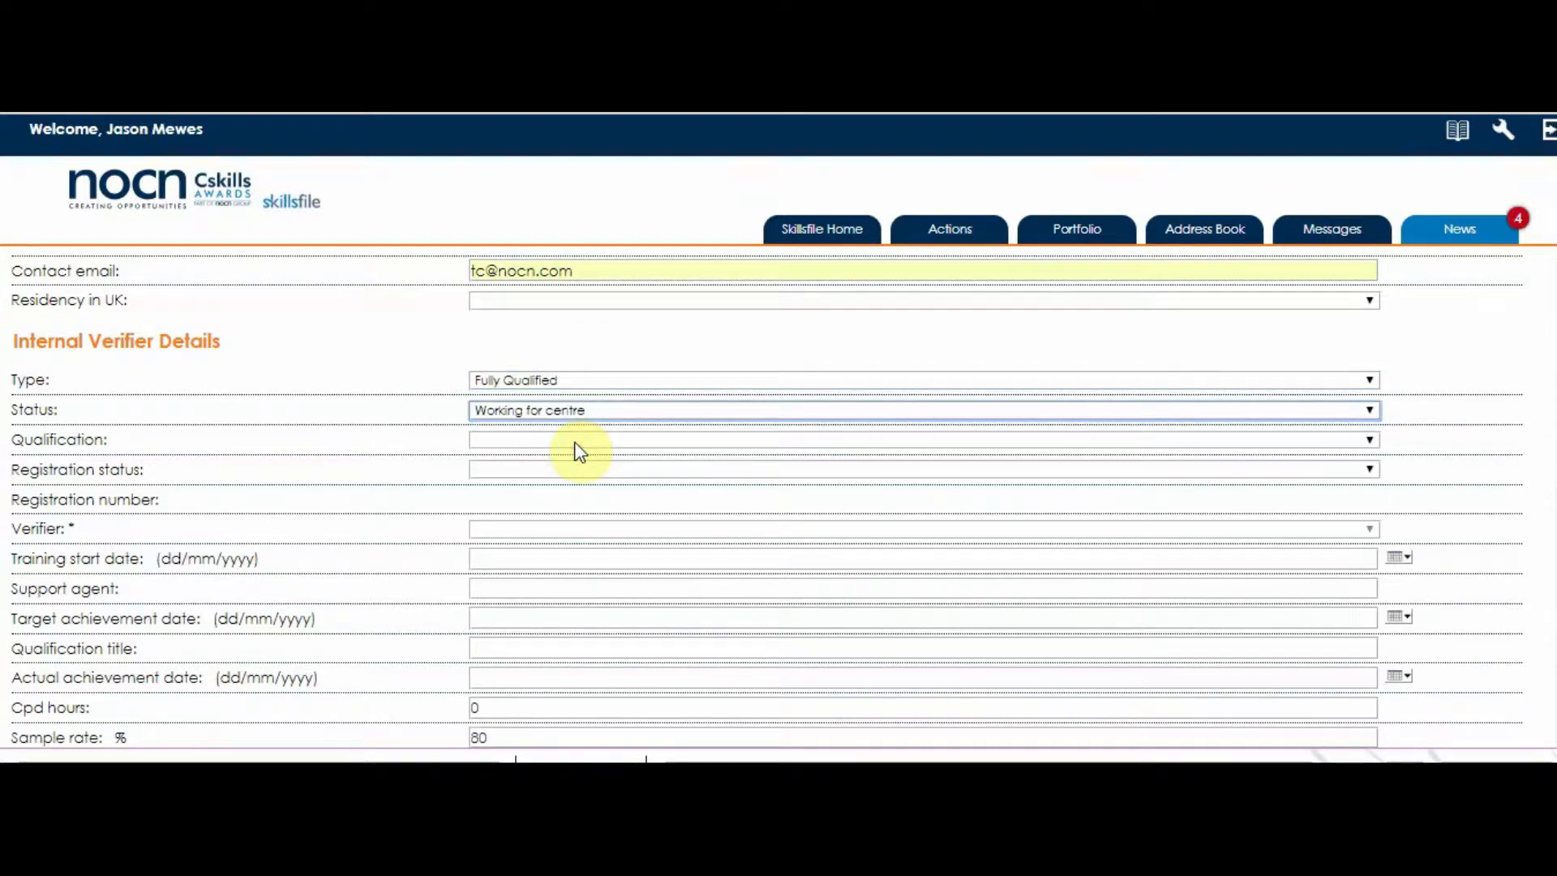
{"action": "left_click", "coordinate": [575, 442]}
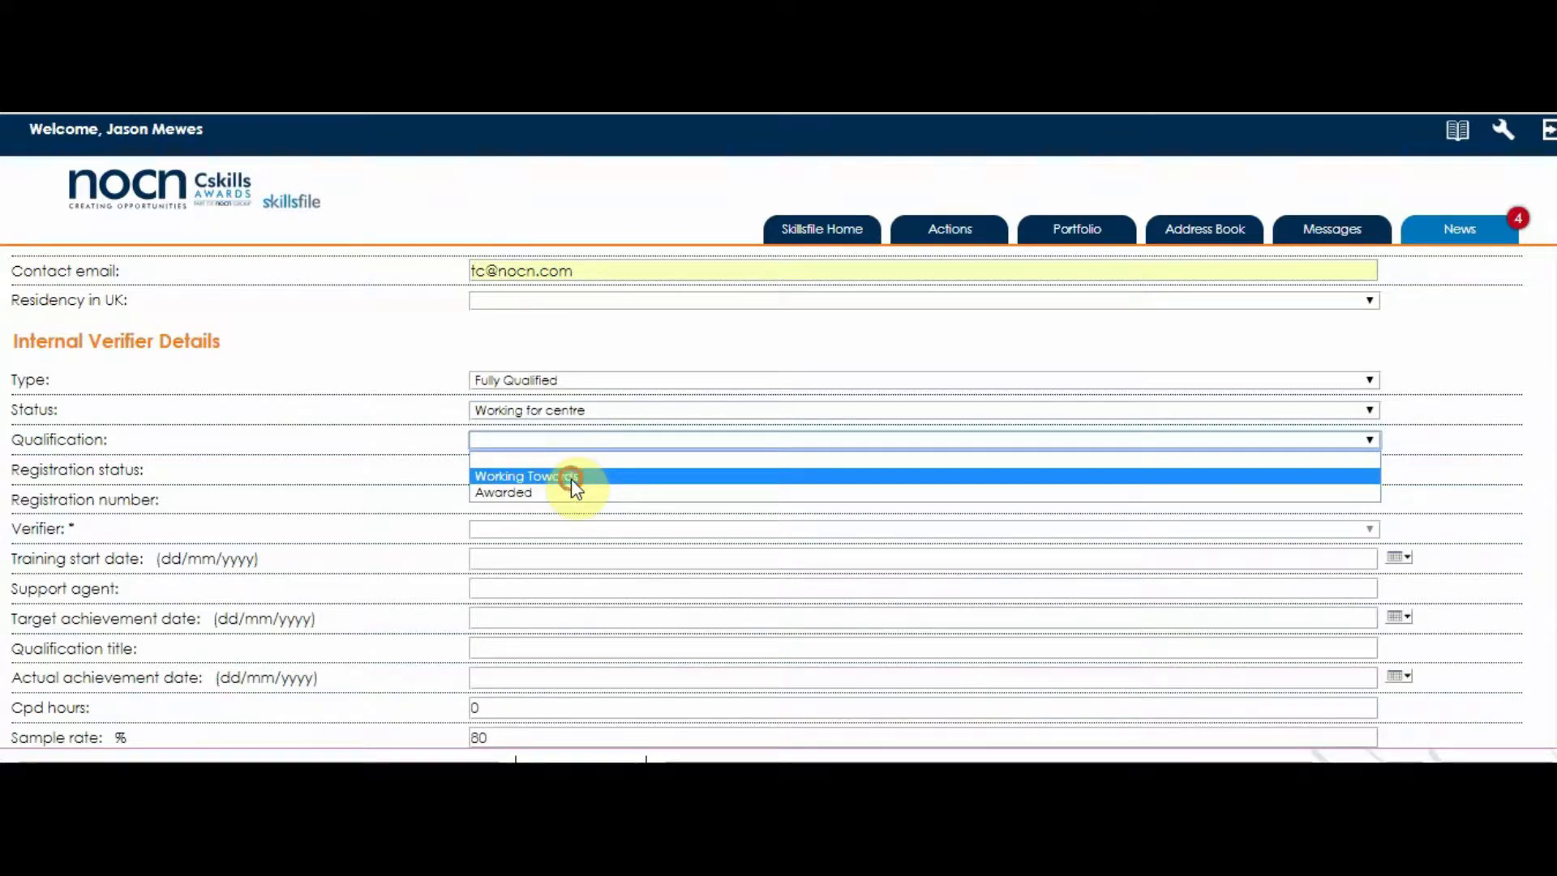
{"action": "left_click", "coordinate": [571, 479]}
{"action": "left_click", "coordinate": [565, 475]}
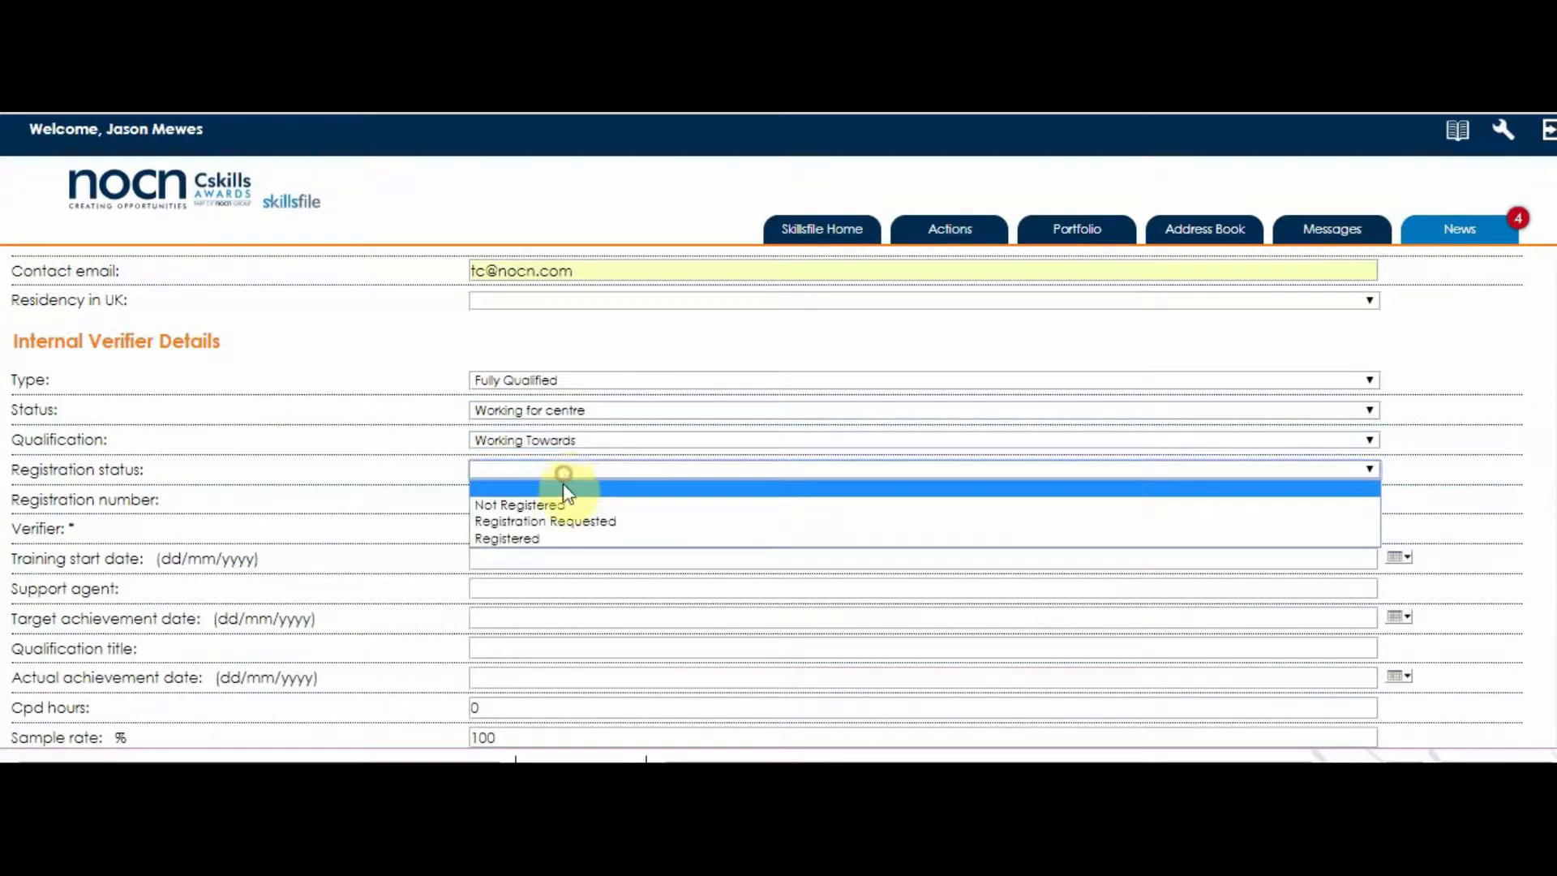
{"action": "left_click", "coordinate": [558, 535]}
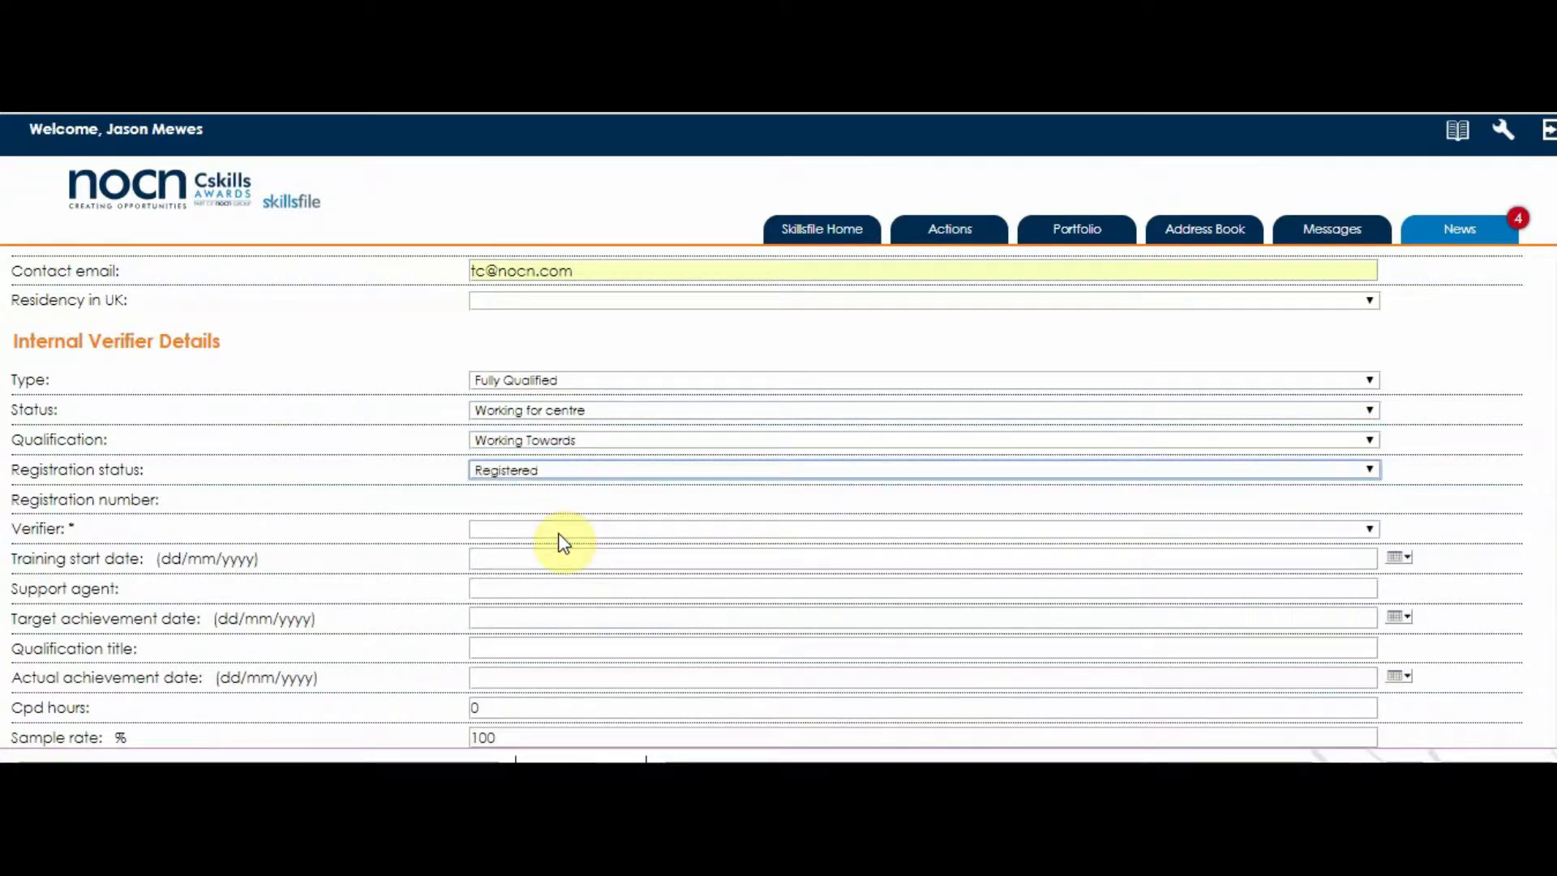
Set qualification title V1 and actual achievement date 15/12/2006.
{"action": "left_click", "coordinate": [560, 586]}
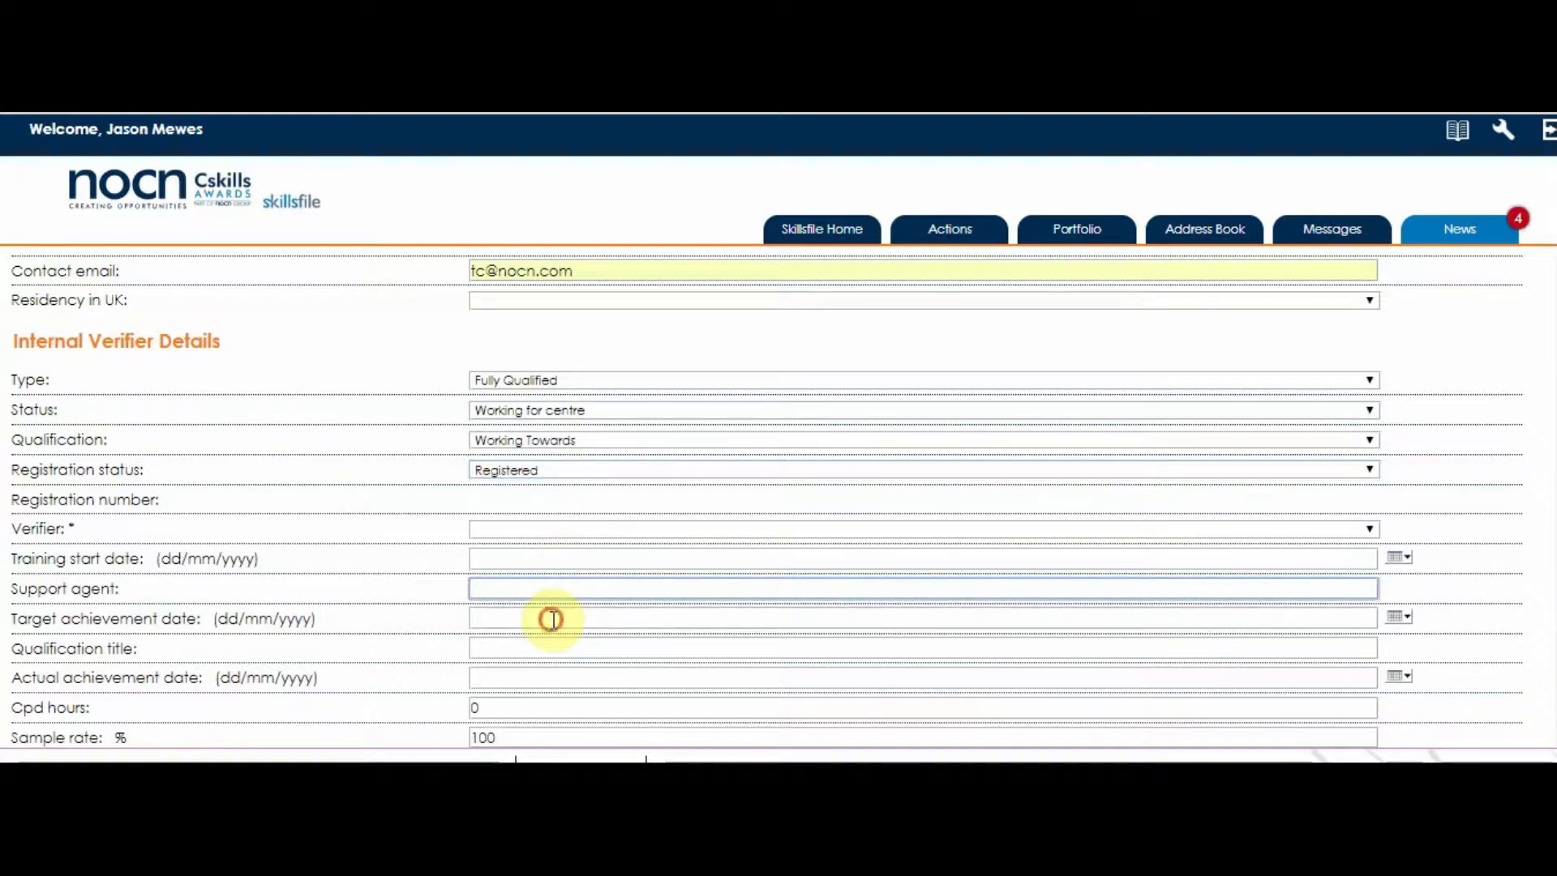
{"action": "left_click", "coordinate": [552, 618]}
{"action": "left_click", "coordinate": [549, 646]}
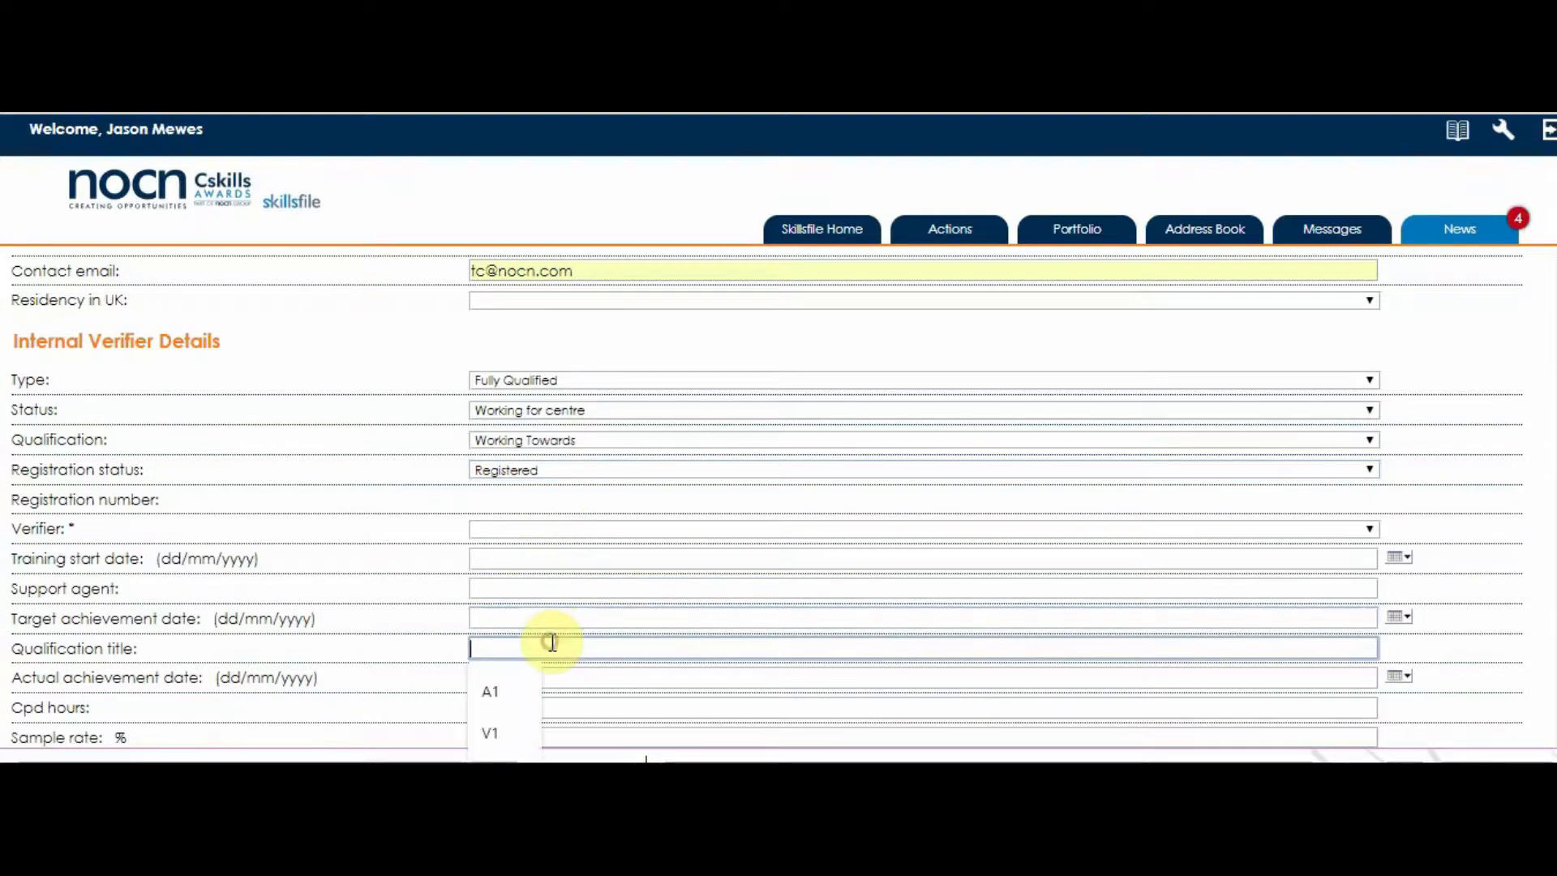
{"action": "left_click", "coordinate": [487, 735]}
{"action": "left_click", "coordinate": [477, 677]}
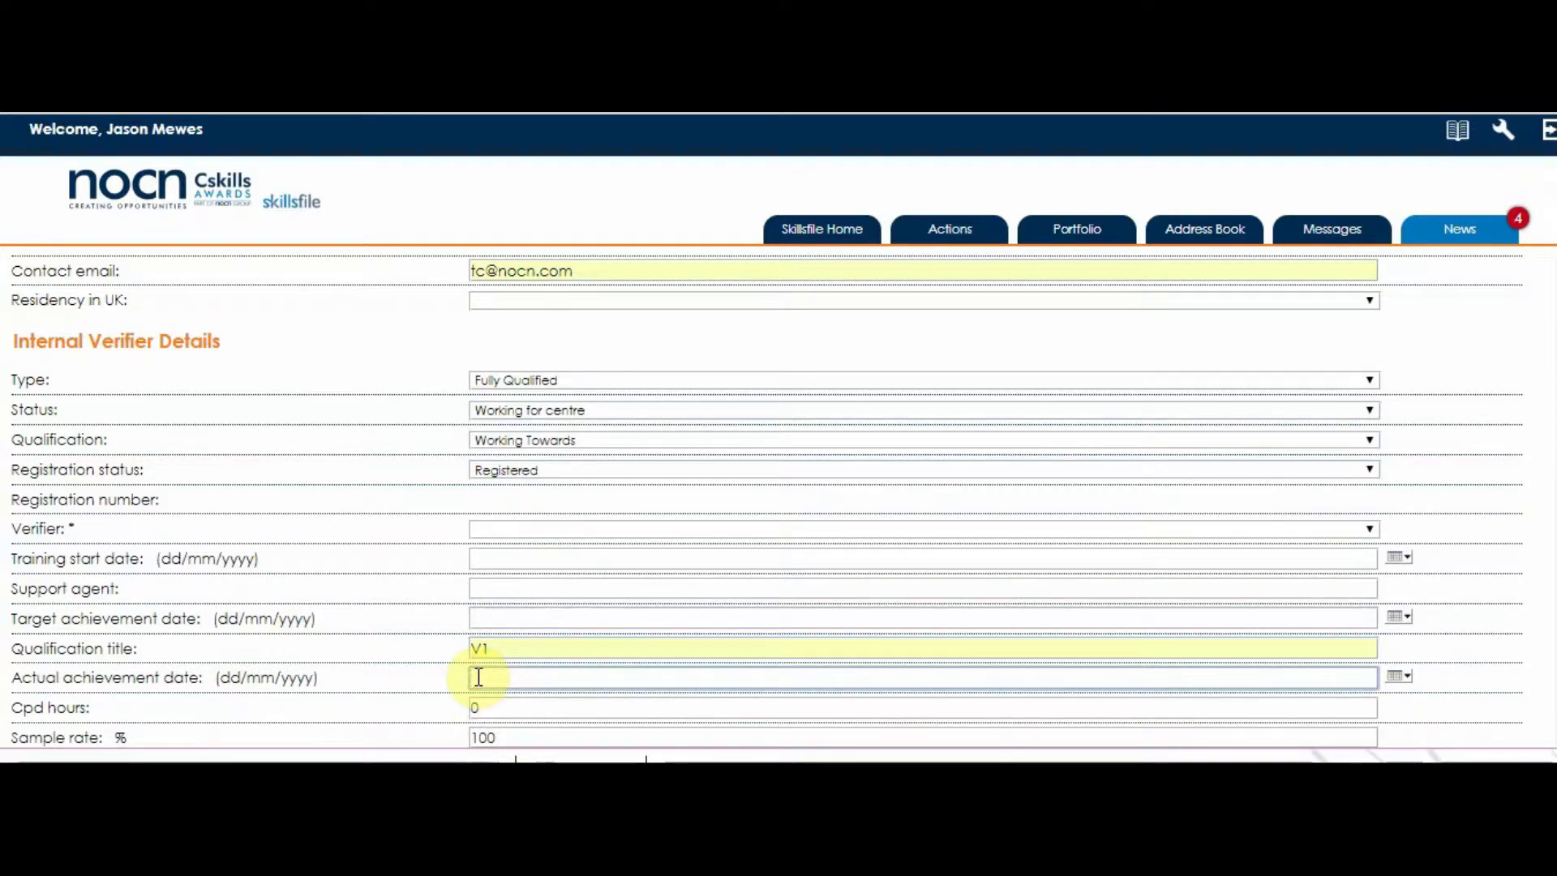
{"action": "type", "text": "15/12/2006"}
Tick the Internal Verifier Role.
{"action": "scroll", "coordinate": [479, 684], "scroll_direction": "down", "scroll_amount": 5}
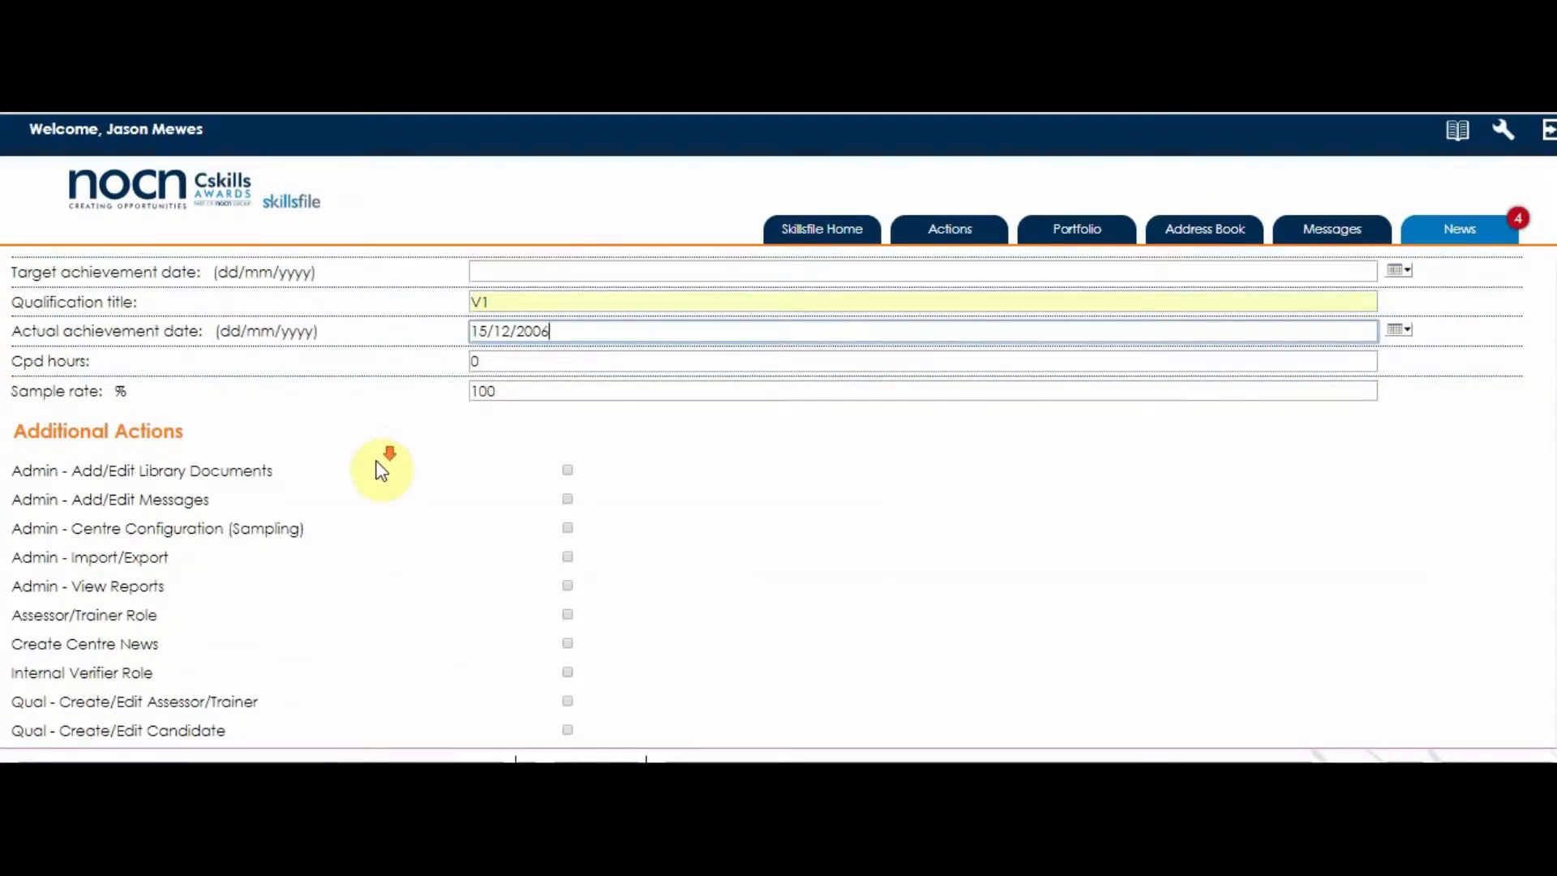
{"action": "scroll", "coordinate": [376, 452], "scroll_direction": "down", "scroll_amount": 2}
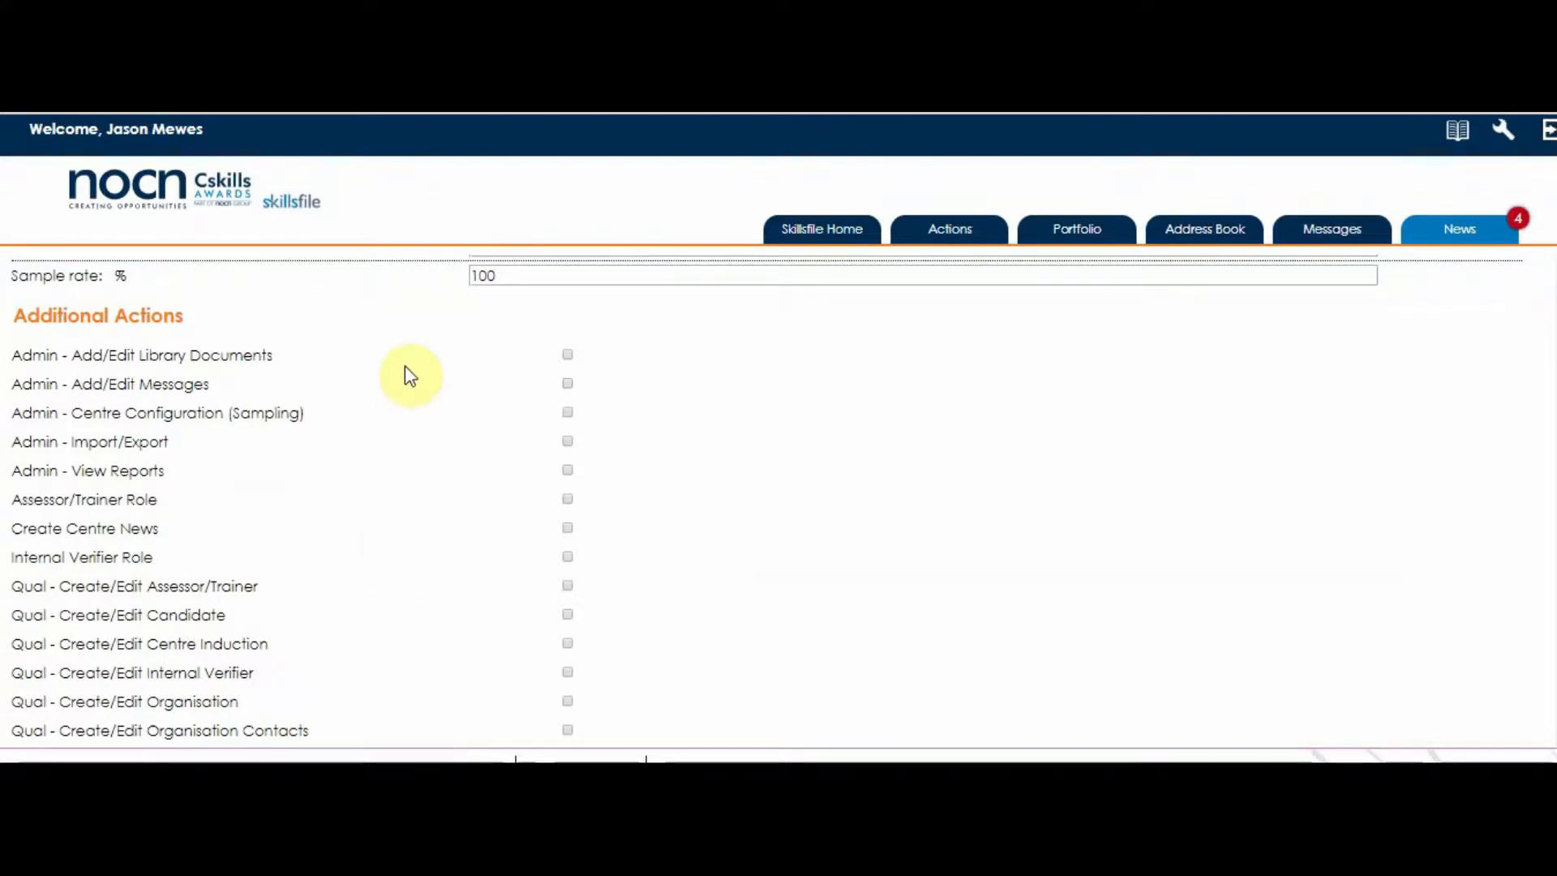
{"action": "scroll", "coordinate": [409, 375], "scroll_direction": "down", "scroll_amount": 1}
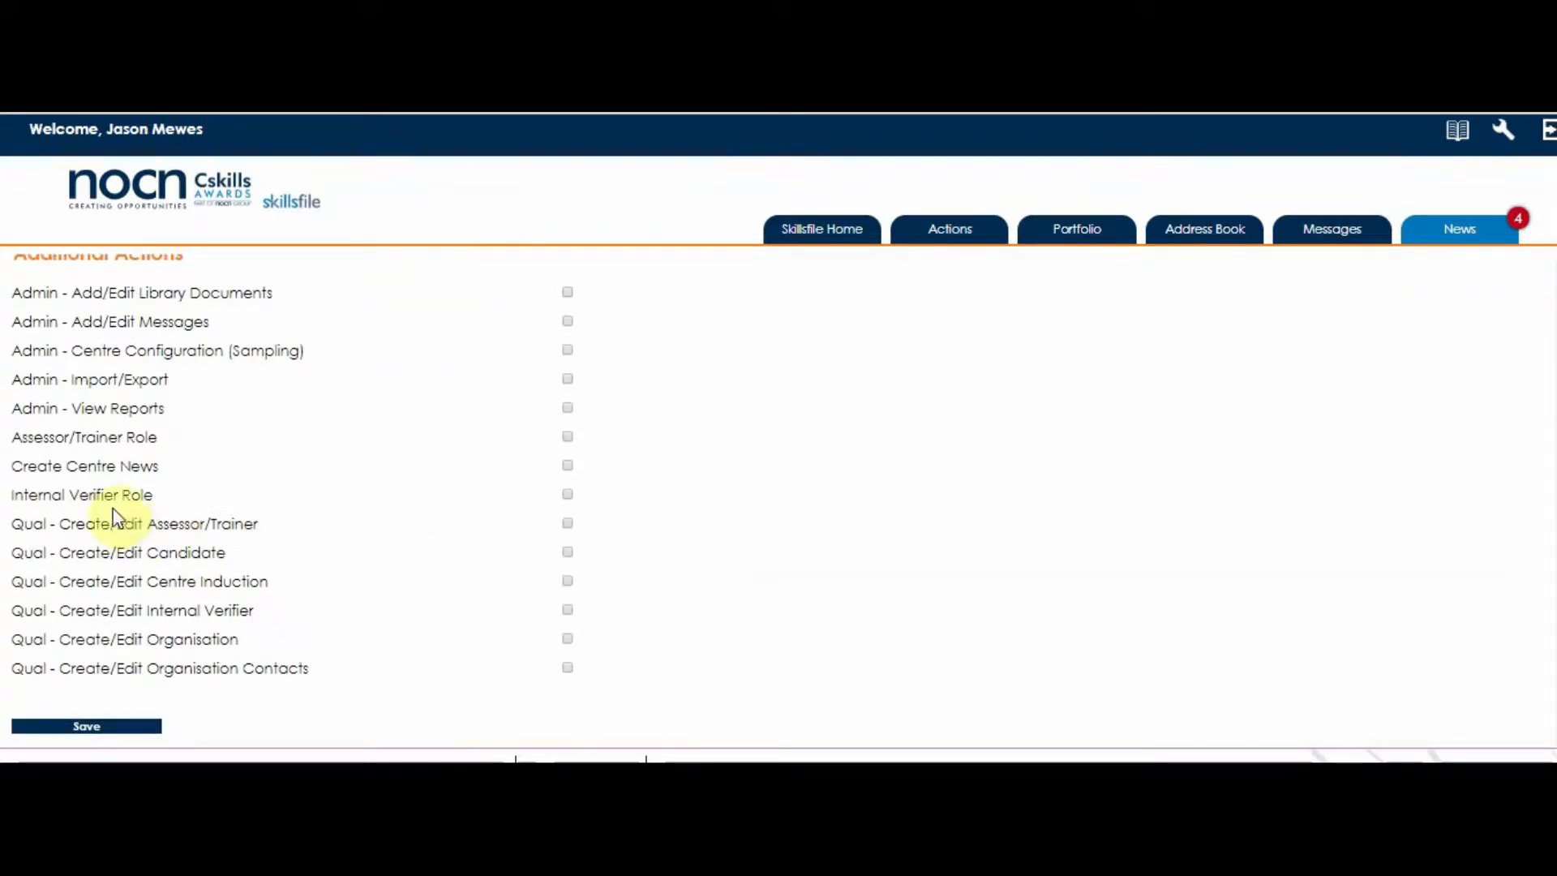
{"action": "left_click", "coordinate": [567, 494]}
Try saving, dismiss the missing-fields warning, and re-enter the qualification title V.
{"action": "left_click", "coordinate": [80, 728]}
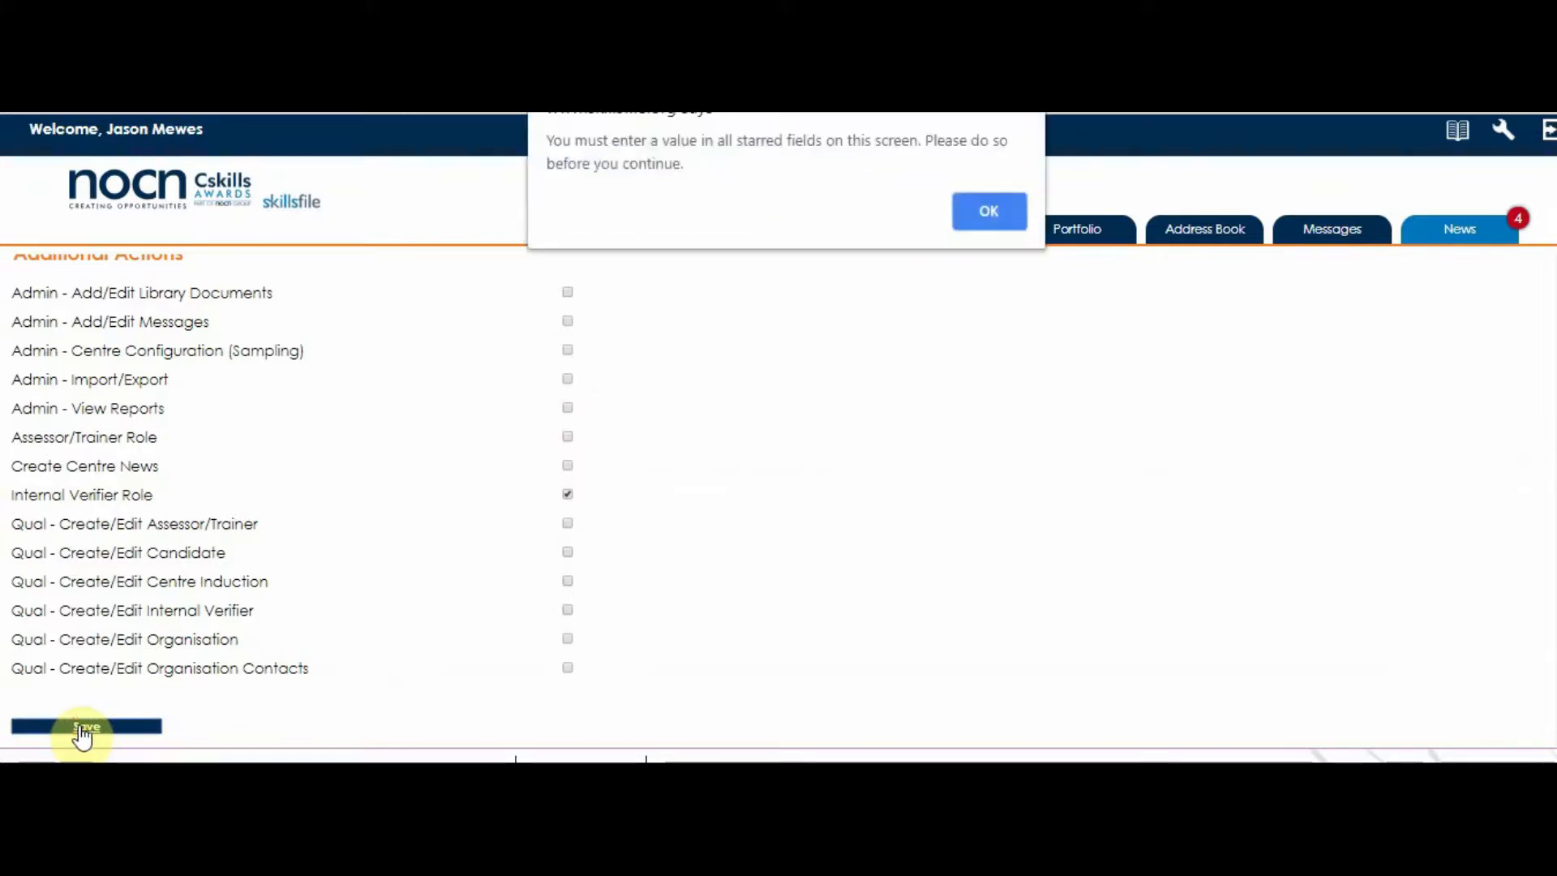
{"action": "left_click", "coordinate": [989, 221]}
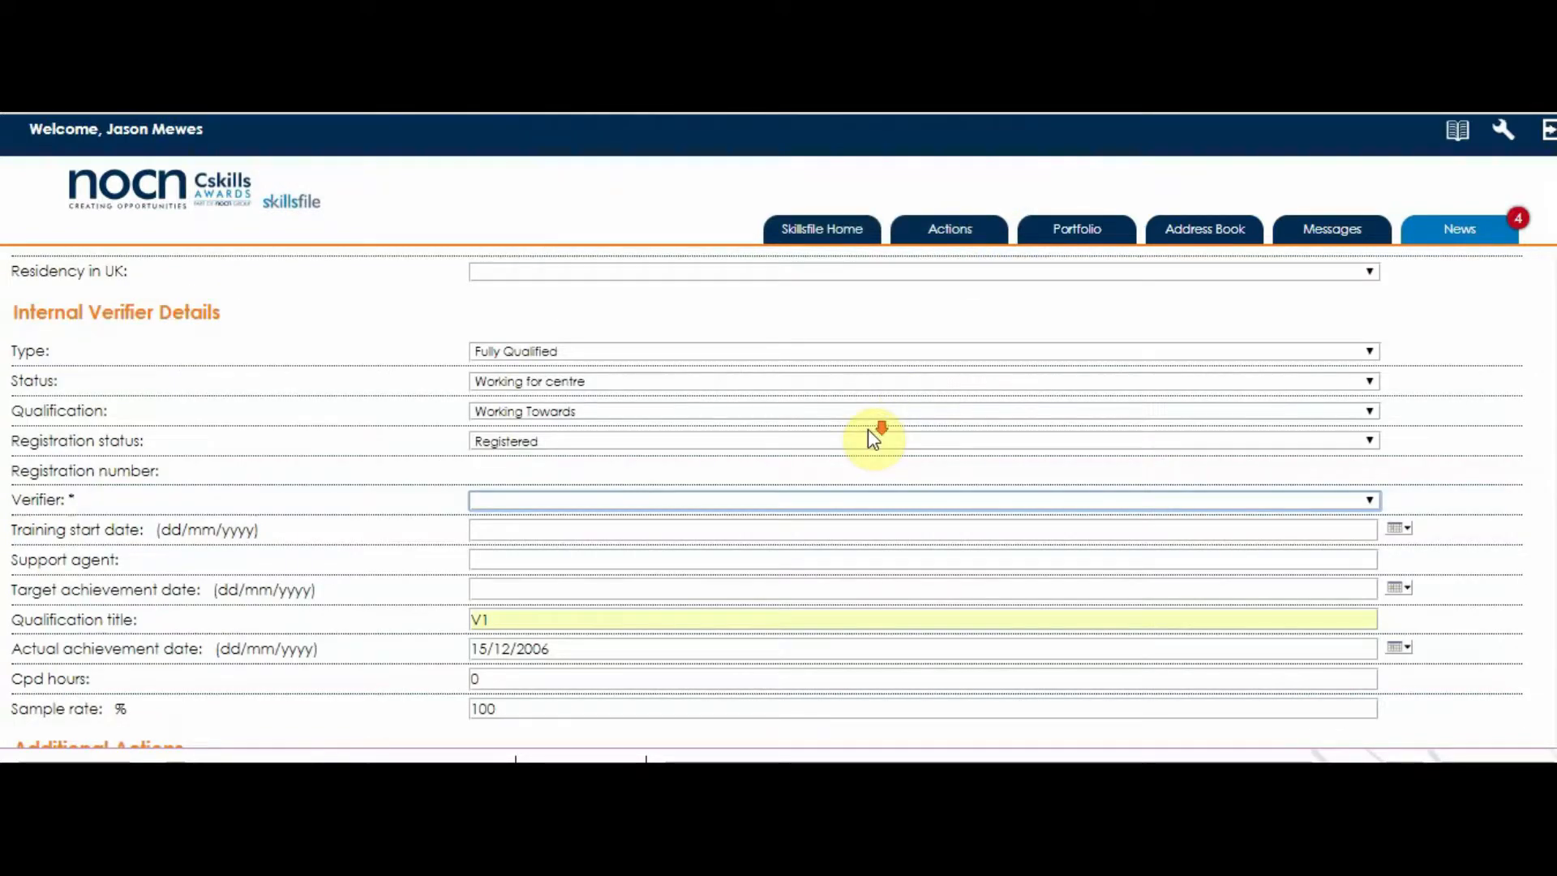
{"action": "scroll", "coordinate": [867, 439], "scroll_direction": "down", "scroll_amount": 2}
{"action": "double_click", "coordinate": [497, 507]}
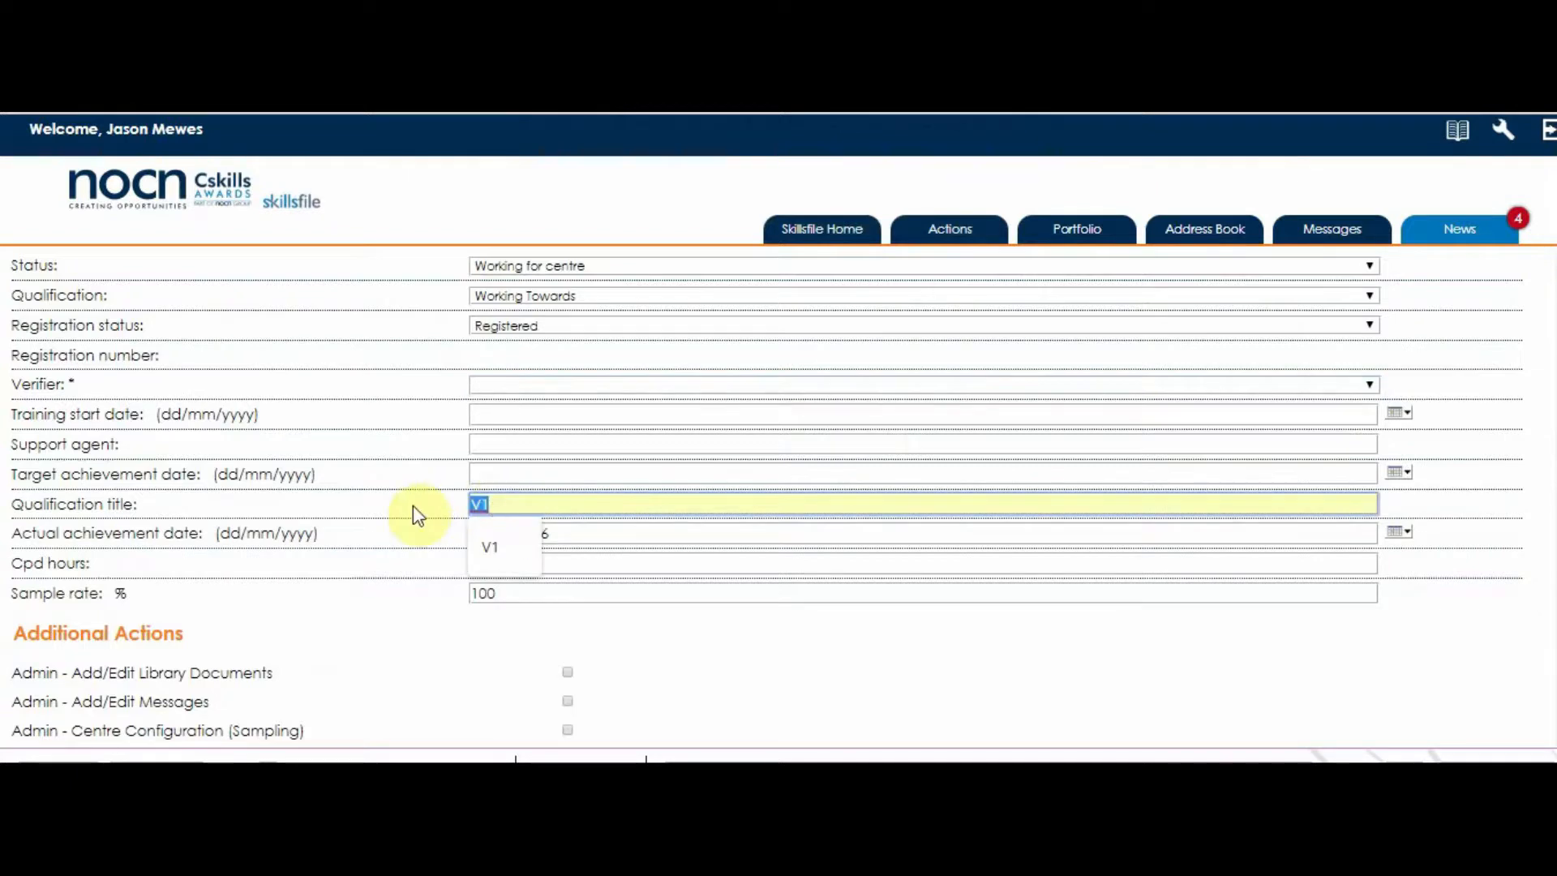
{"action": "type", "text": "V"}
{"action": "left_click", "coordinate": [414, 513]}
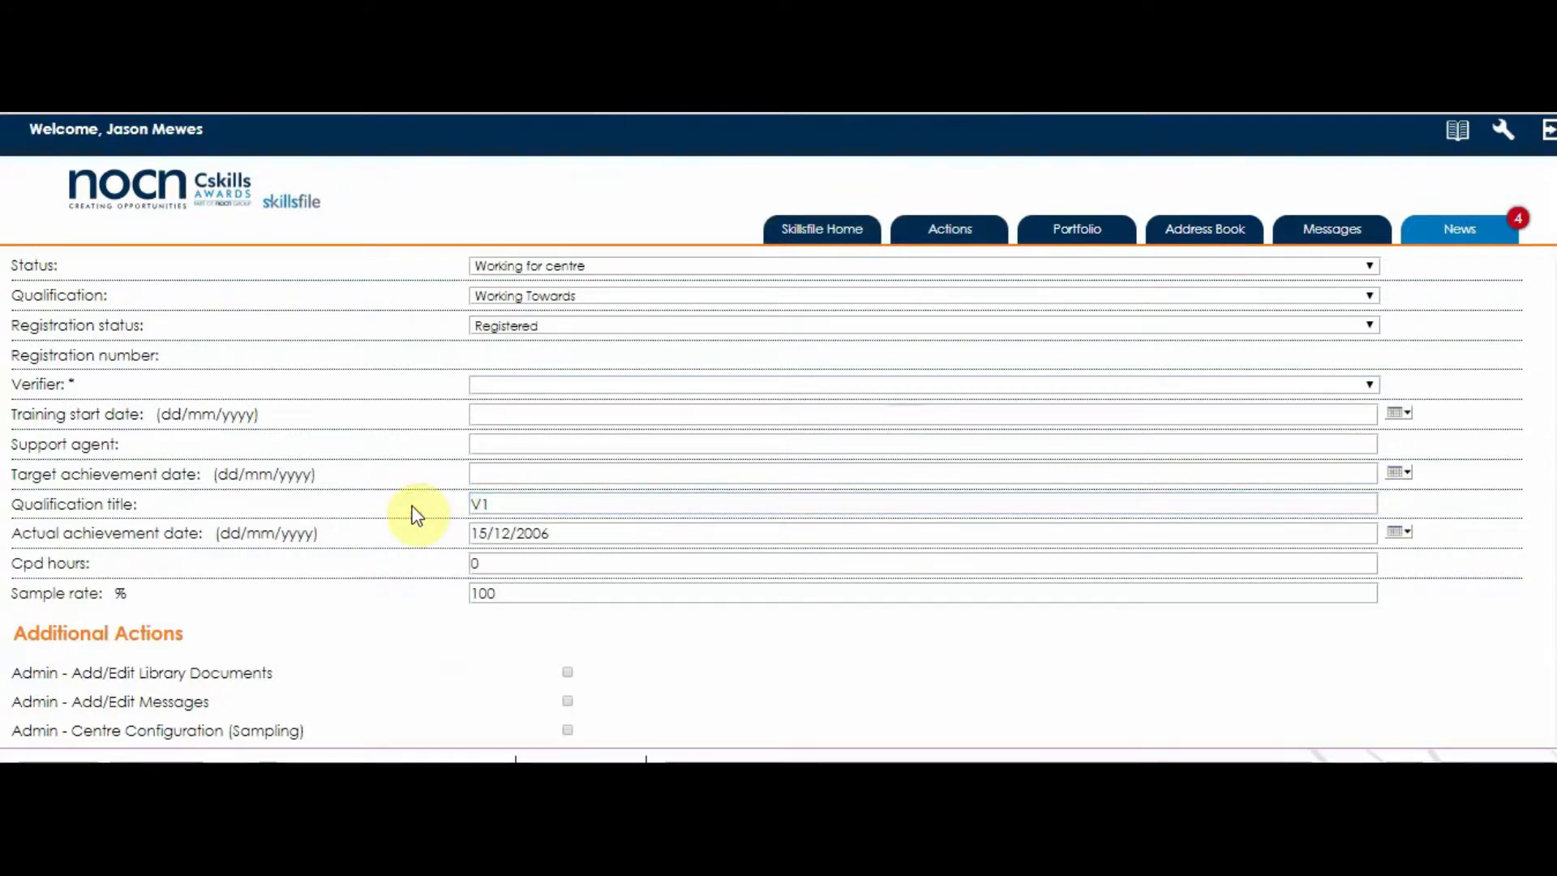
Change the qualification from Working Towards to Awarded.
{"action": "scroll", "coordinate": [414, 513], "scroll_direction": "up", "scroll_amount": 2}
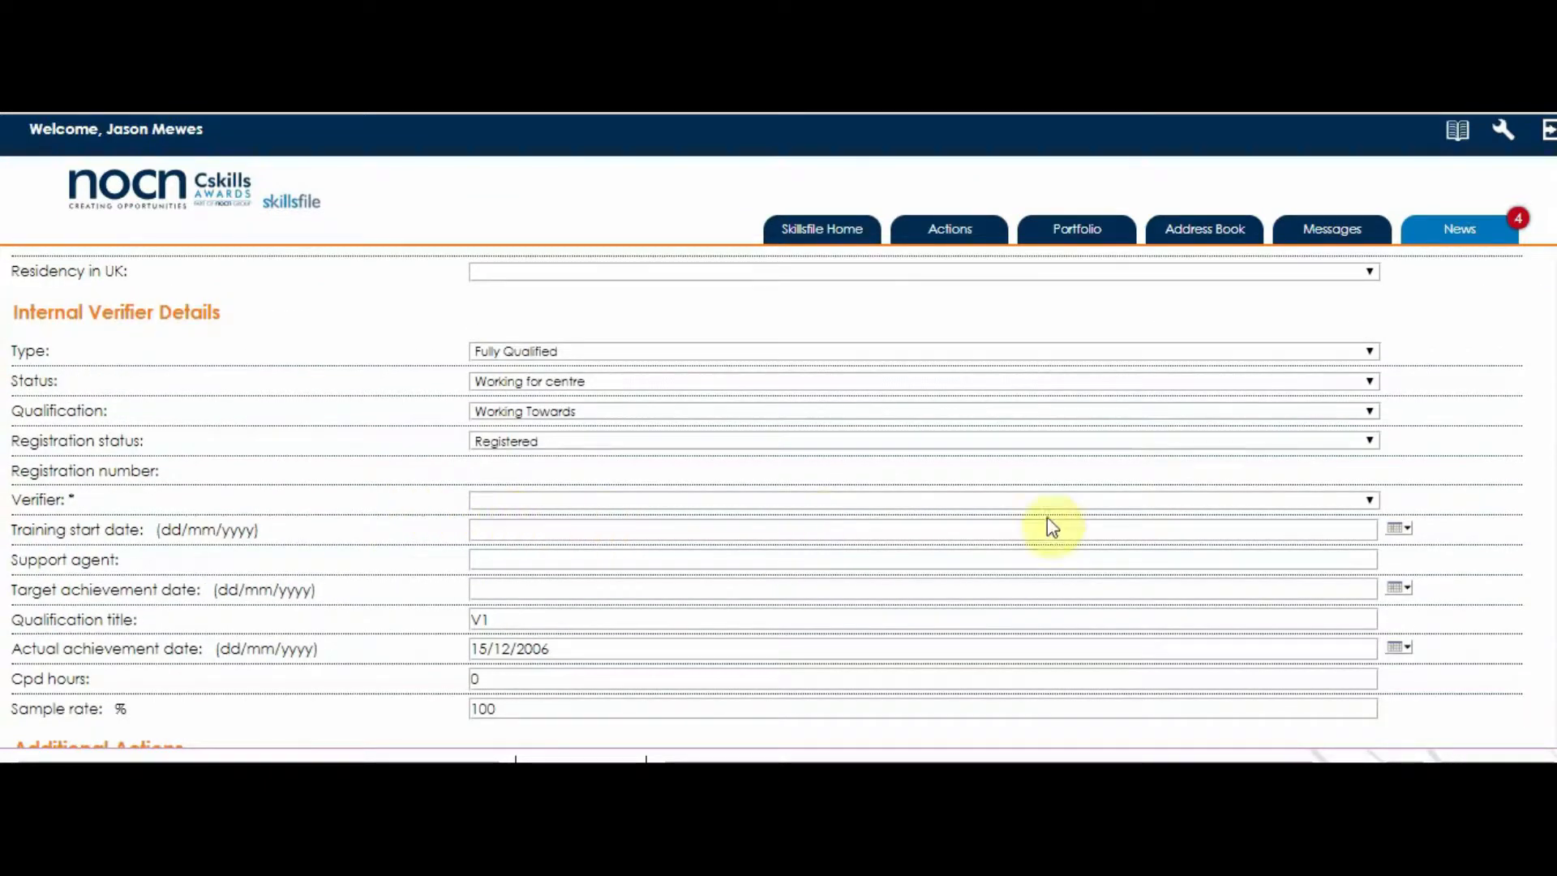
{"action": "left_click", "coordinate": [1369, 503]}
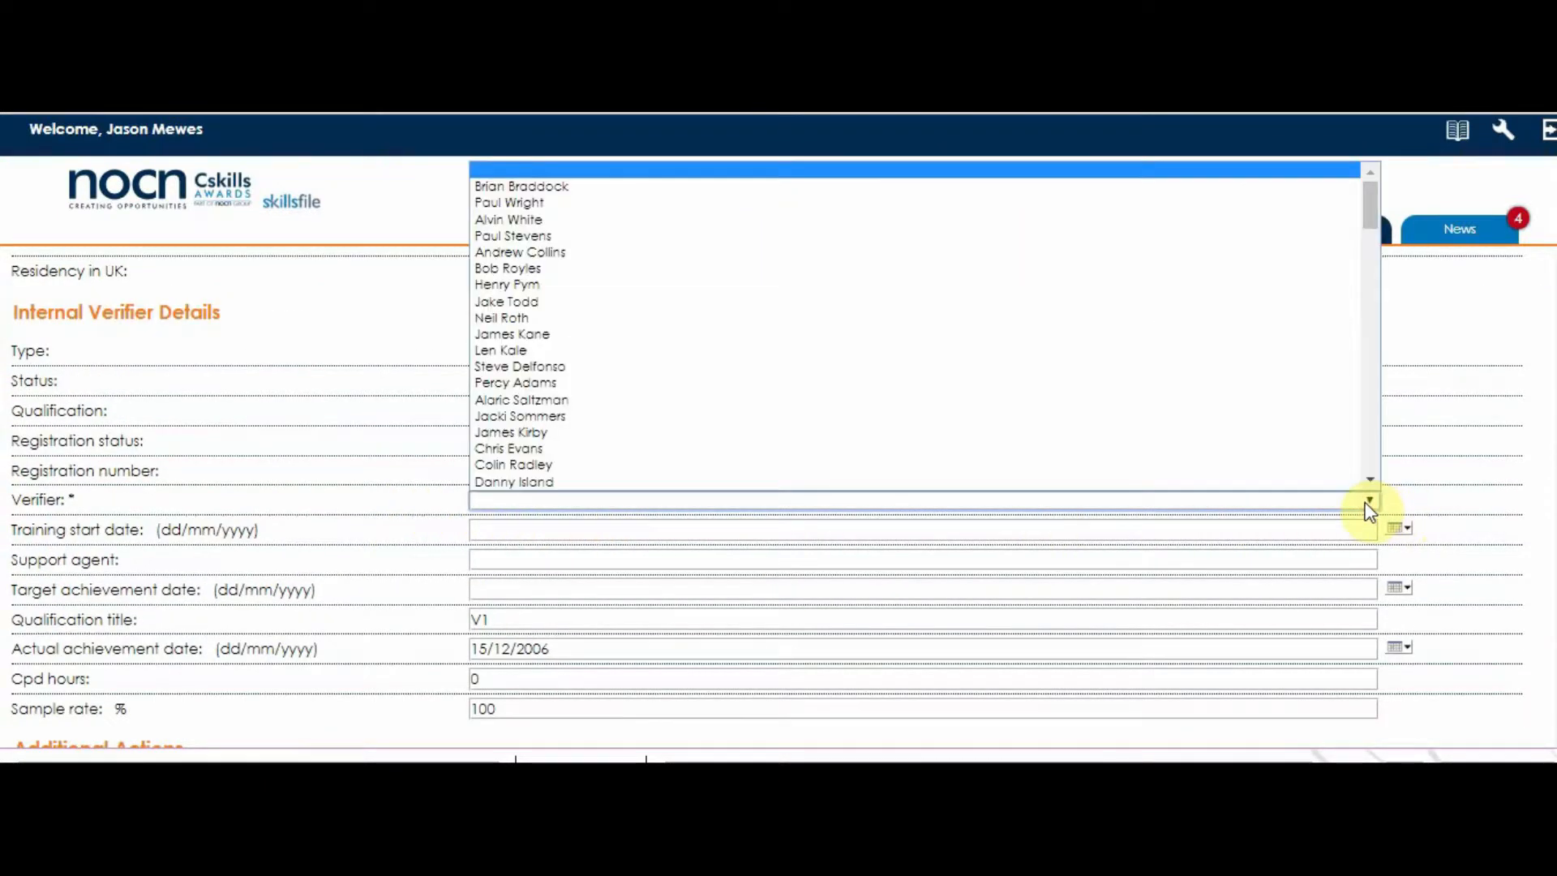
{"action": "left_click", "coordinate": [1450, 474]}
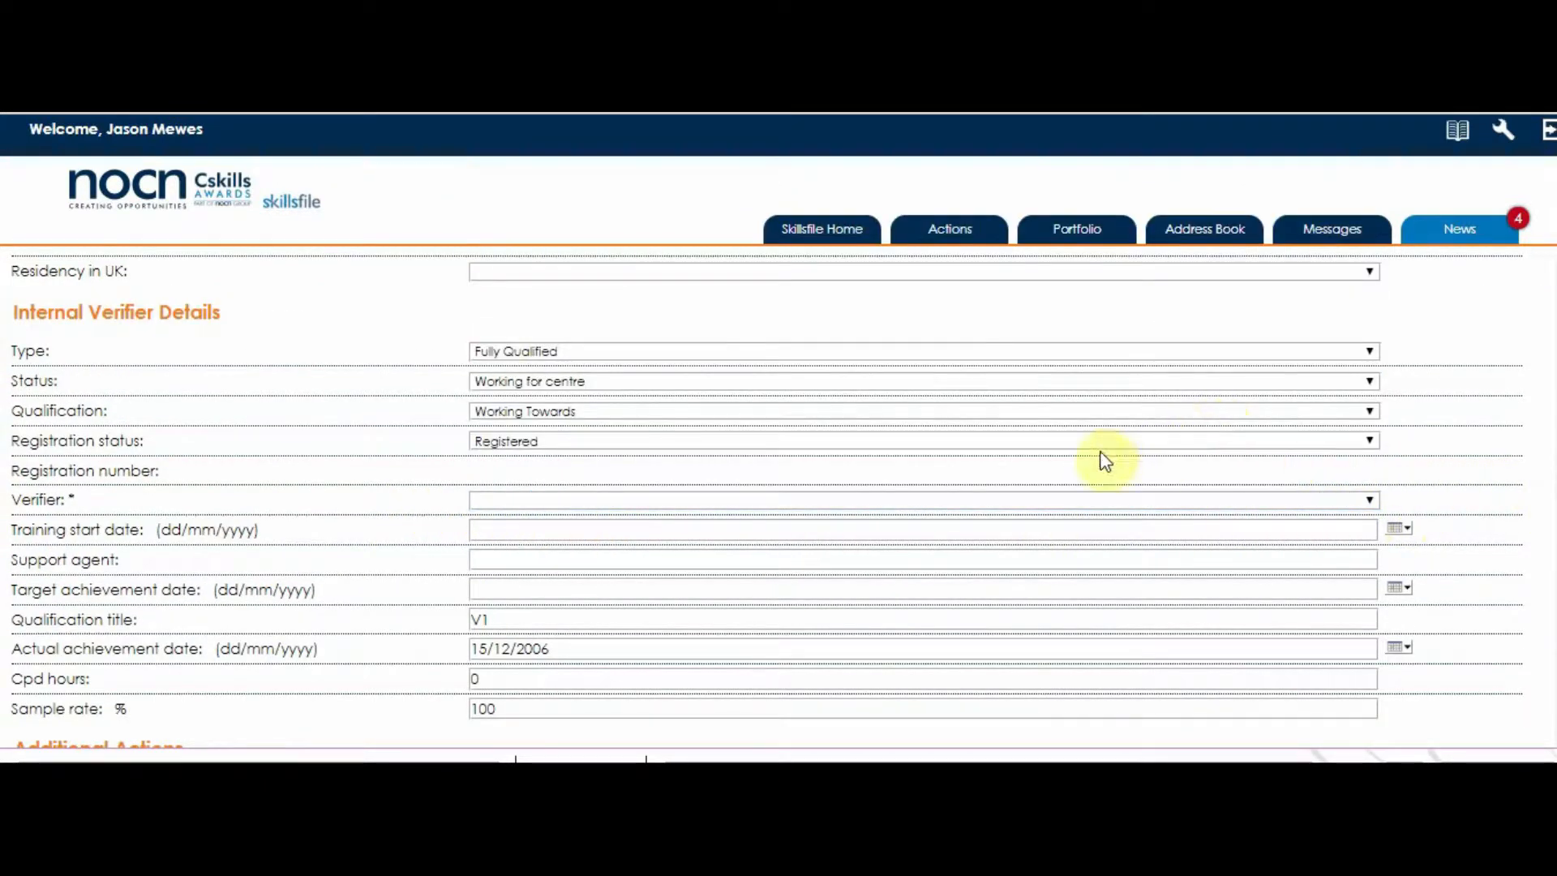
{"action": "left_click", "coordinate": [908, 412]}
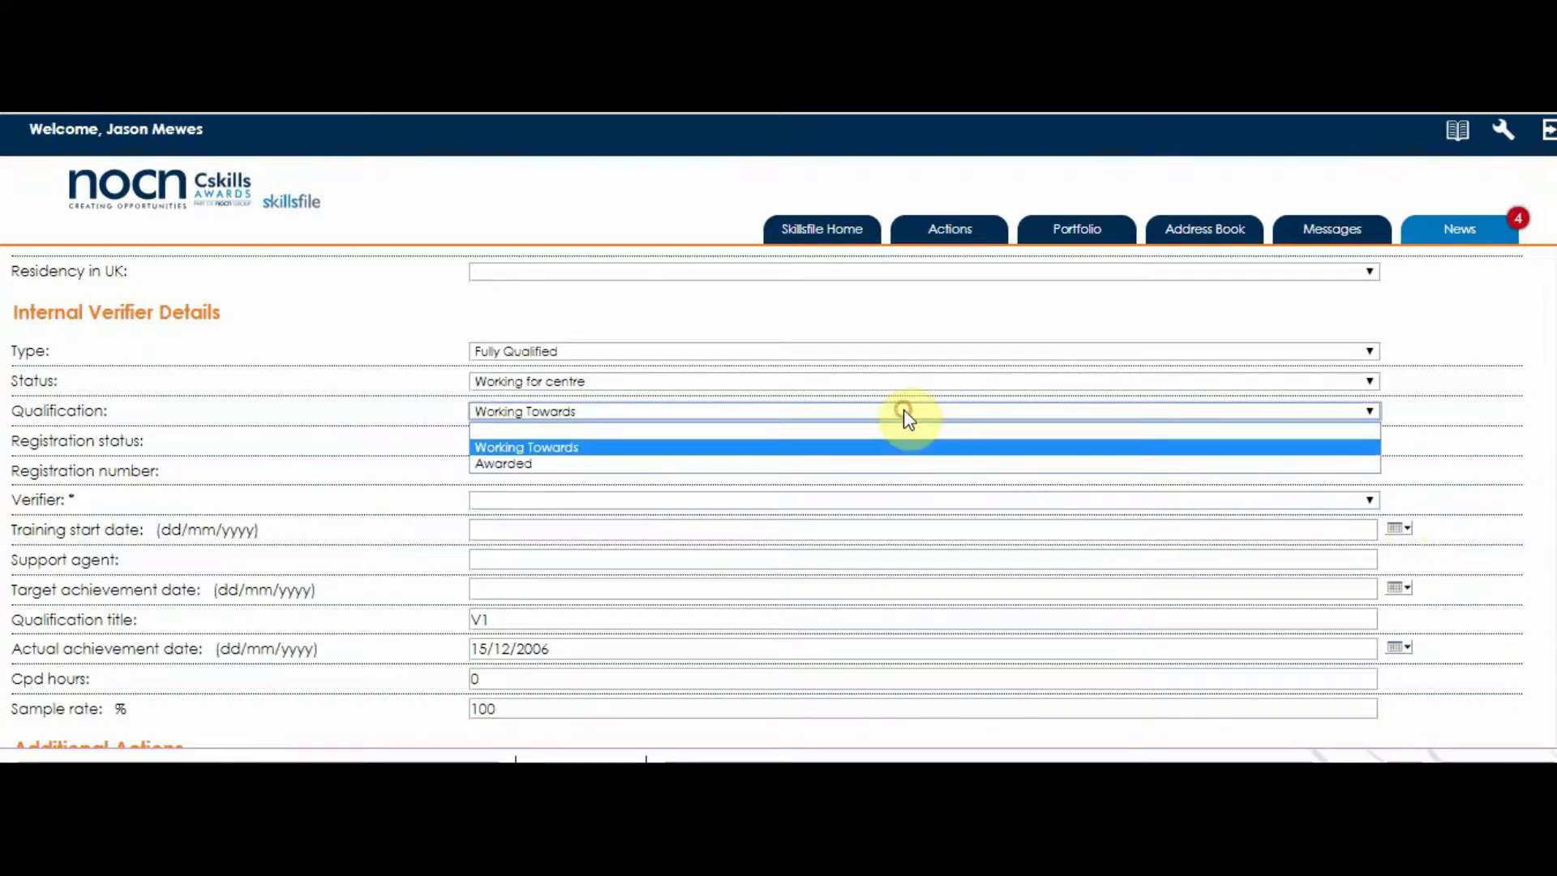
{"action": "left_click", "coordinate": [898, 463]}
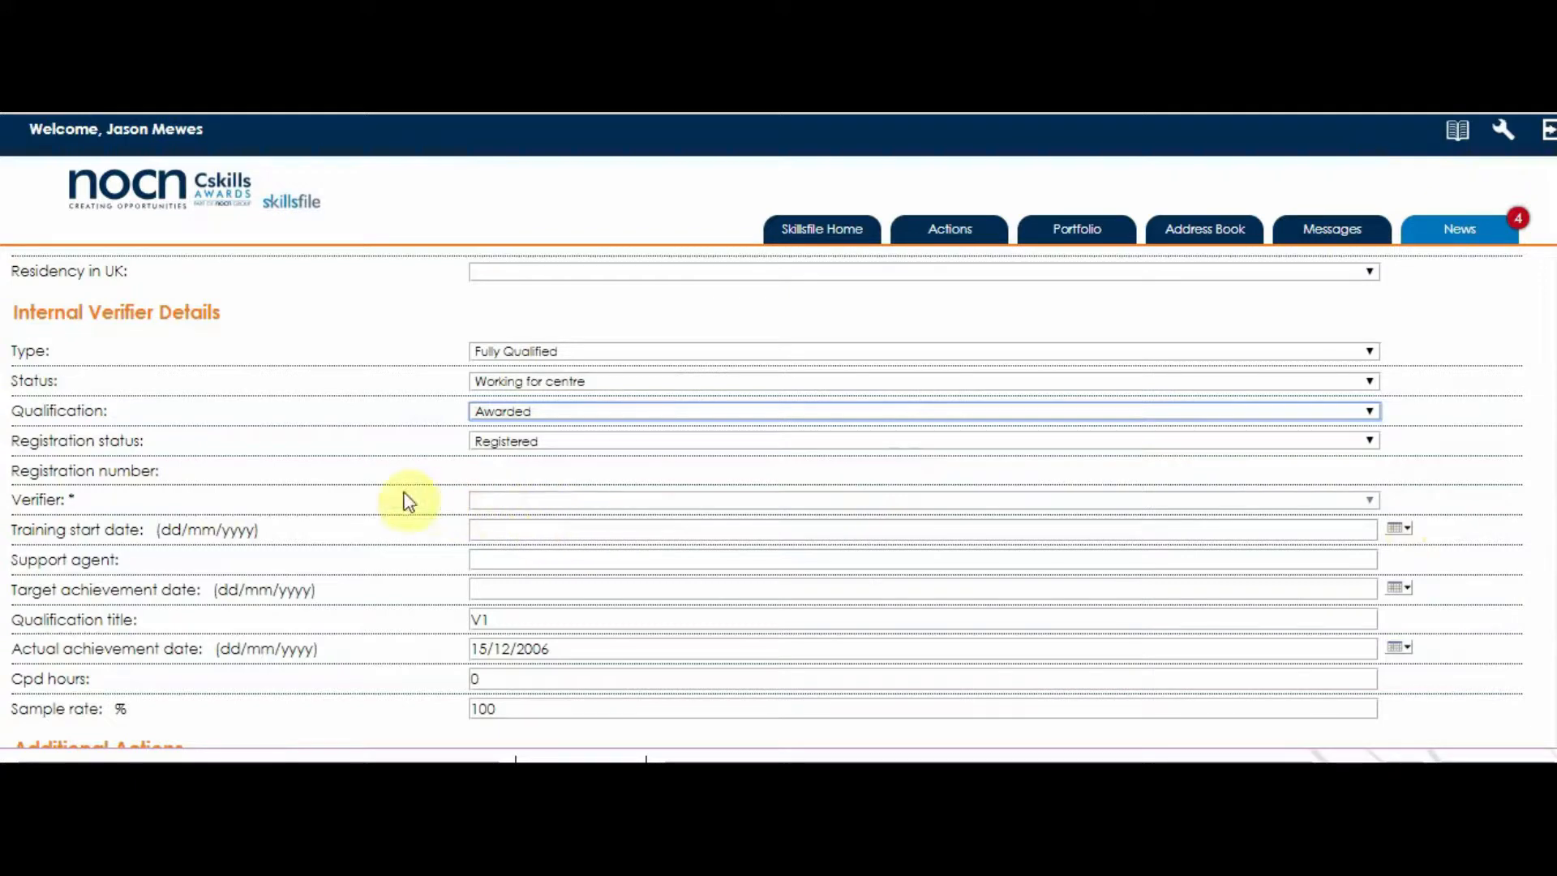
{"action": "scroll", "coordinate": [408, 498], "scroll_direction": "down", "scroll_amount": 5}
{"action": "scroll", "coordinate": [409, 500], "scroll_direction": "down", "scroll_amount": 1}
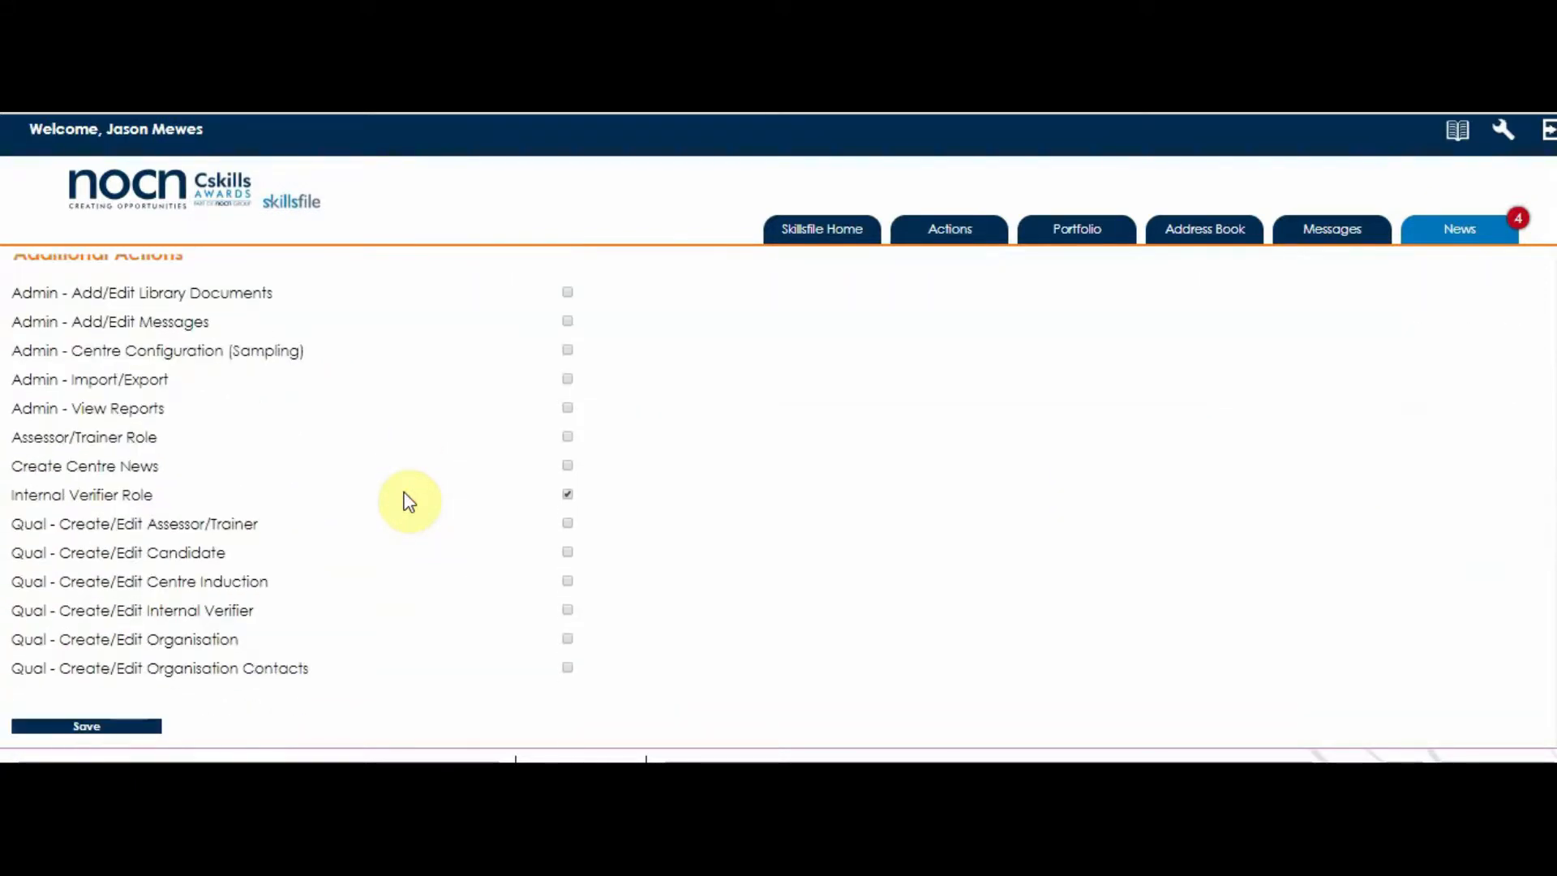
Save the verifier, copy the new login name, and list the IQA team's users.
{"action": "left_click", "coordinate": [91, 725]}
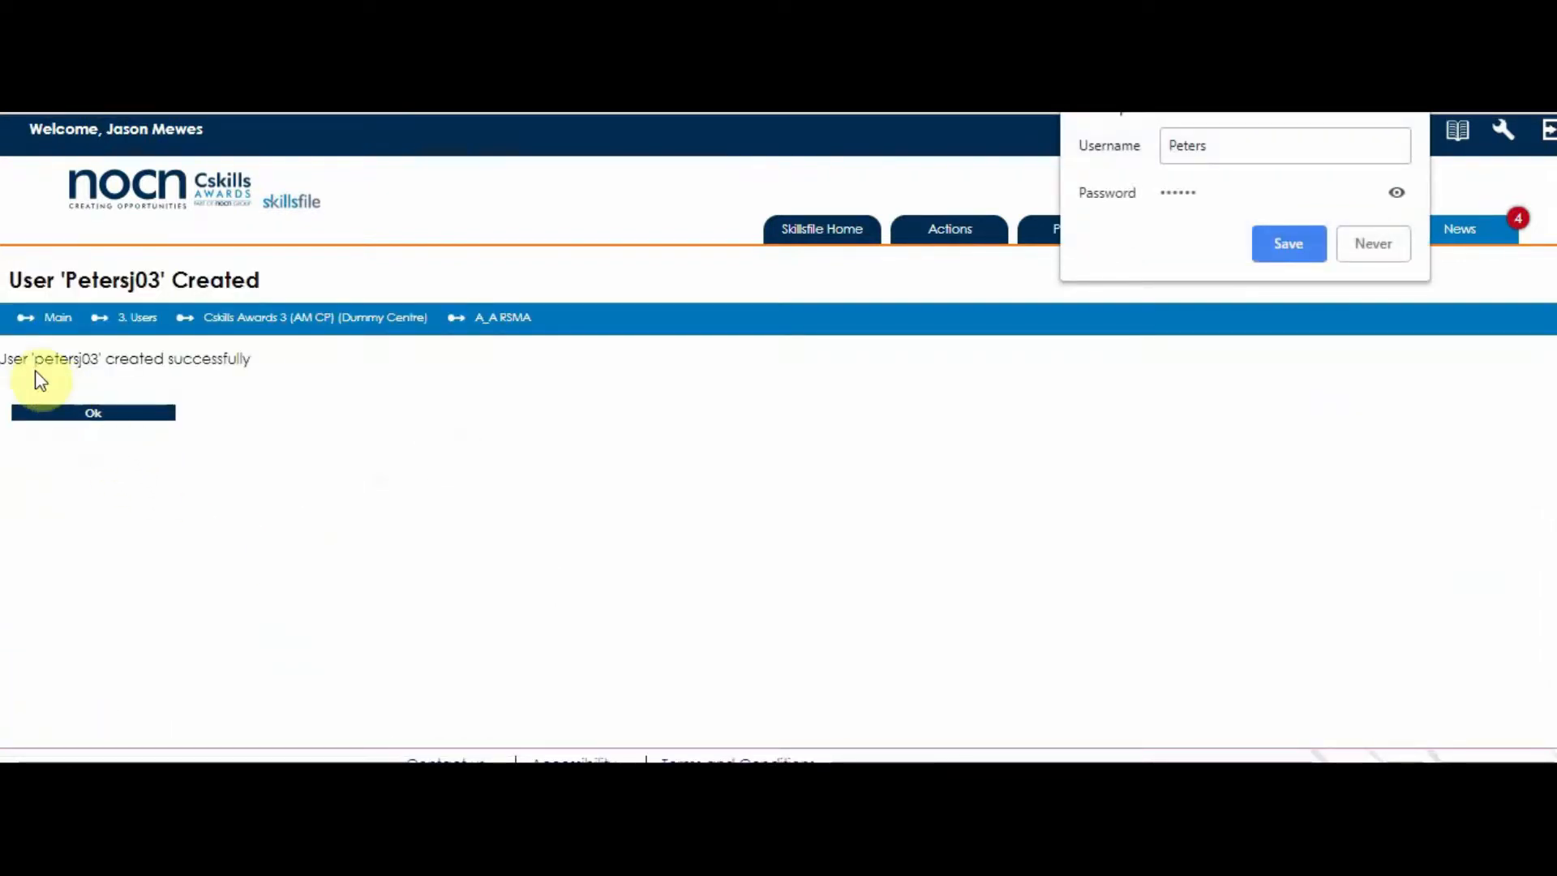
{"action": "left_click_drag", "start_coordinate": [38, 365], "coordinate": [93, 367]}
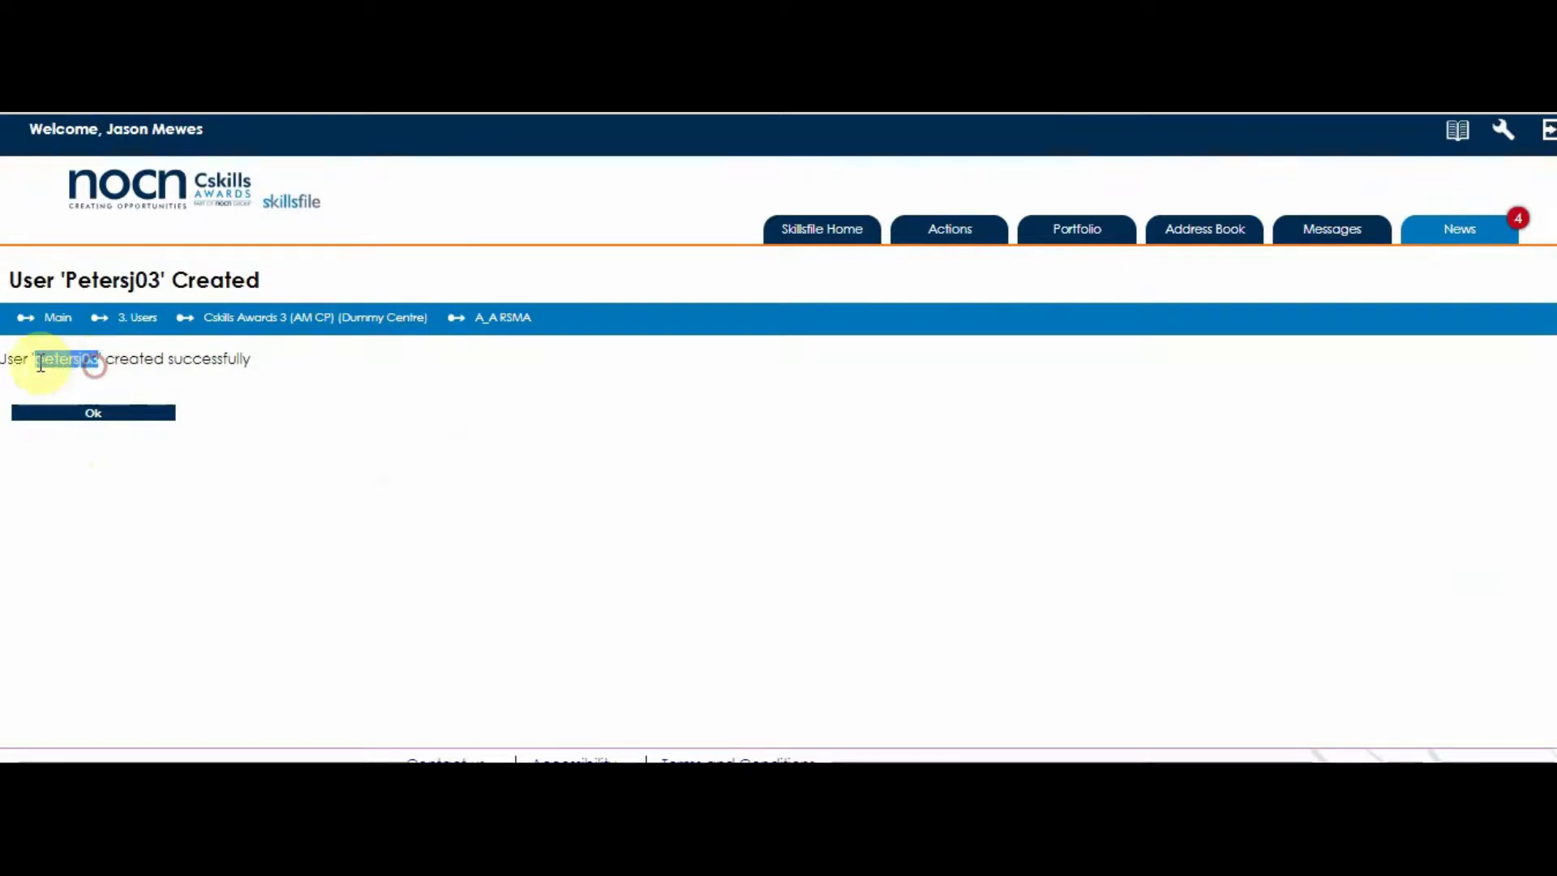
{"action": "right_click", "coordinate": [56, 363]}
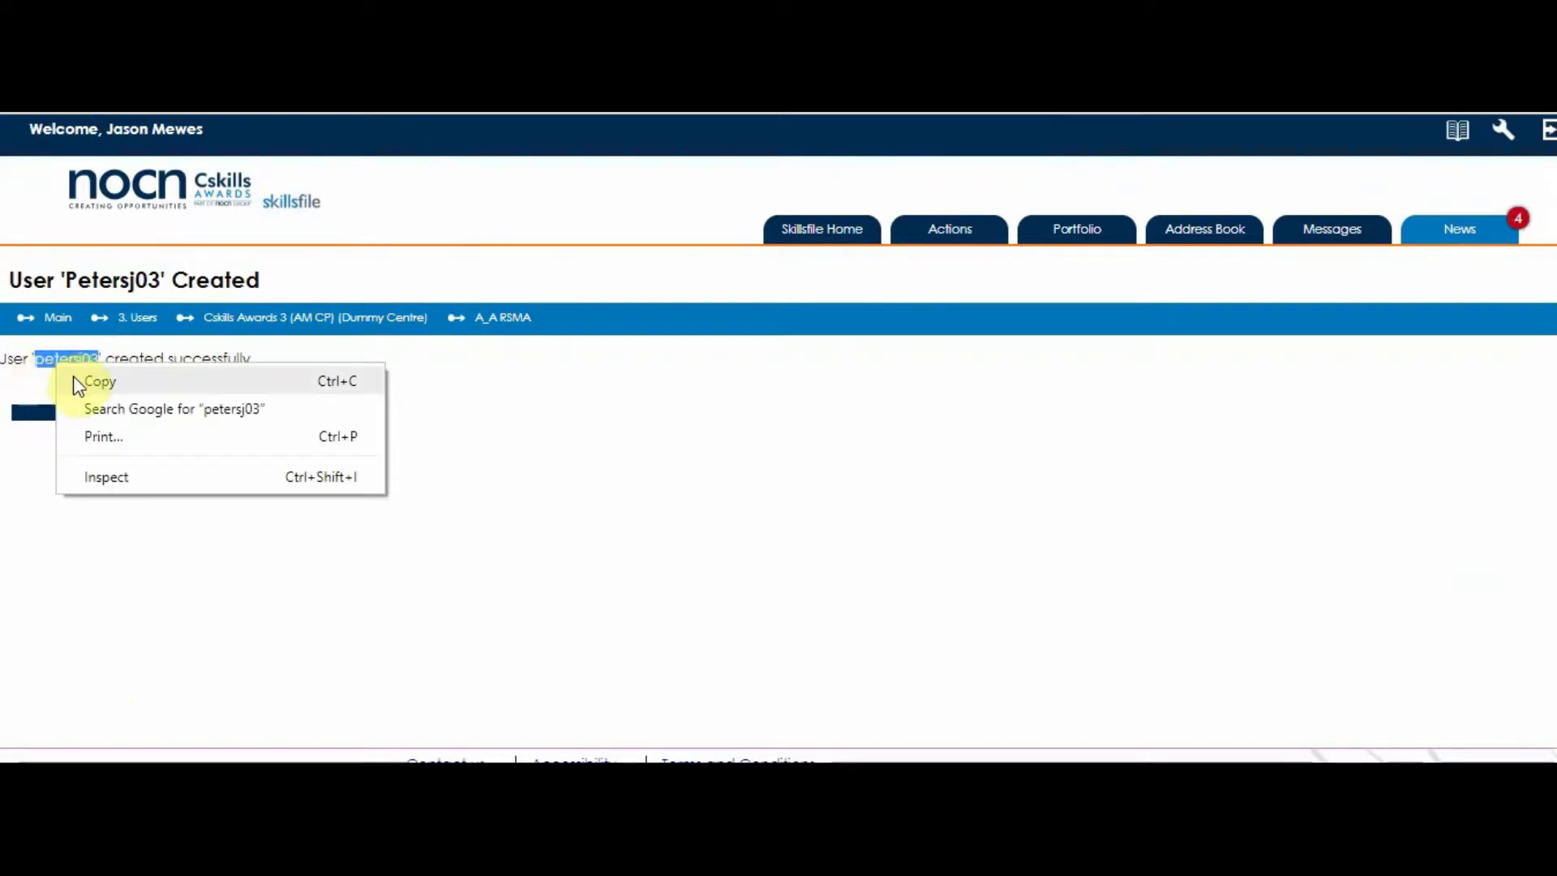
{"action": "left_click", "coordinate": [73, 378]}
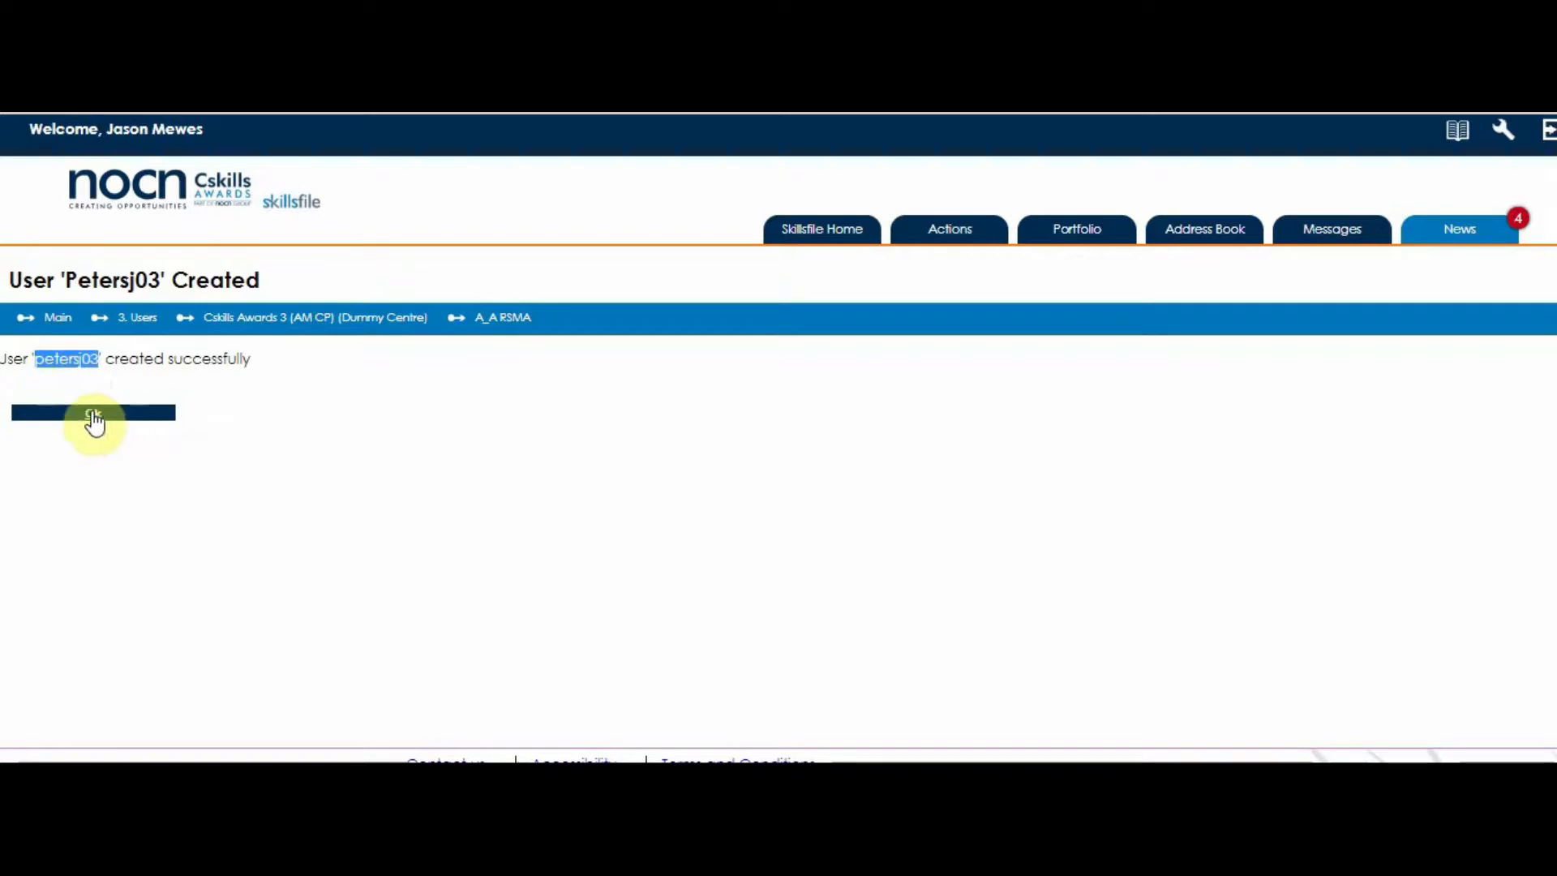
{"action": "left_click", "coordinate": [93, 414]}
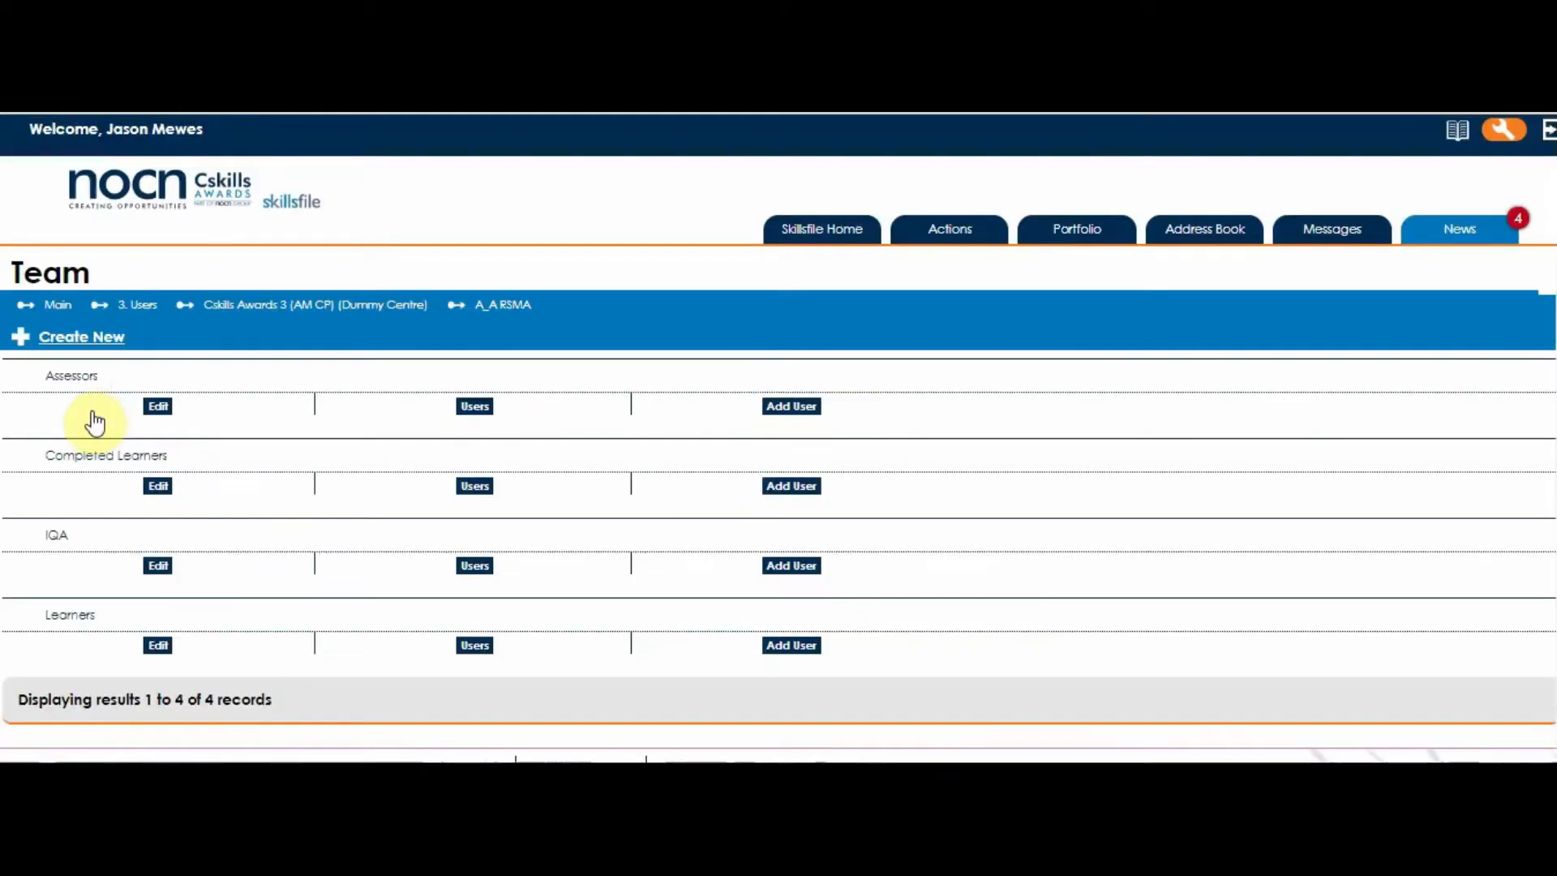
{"action": "left_click", "coordinate": [467, 570]}
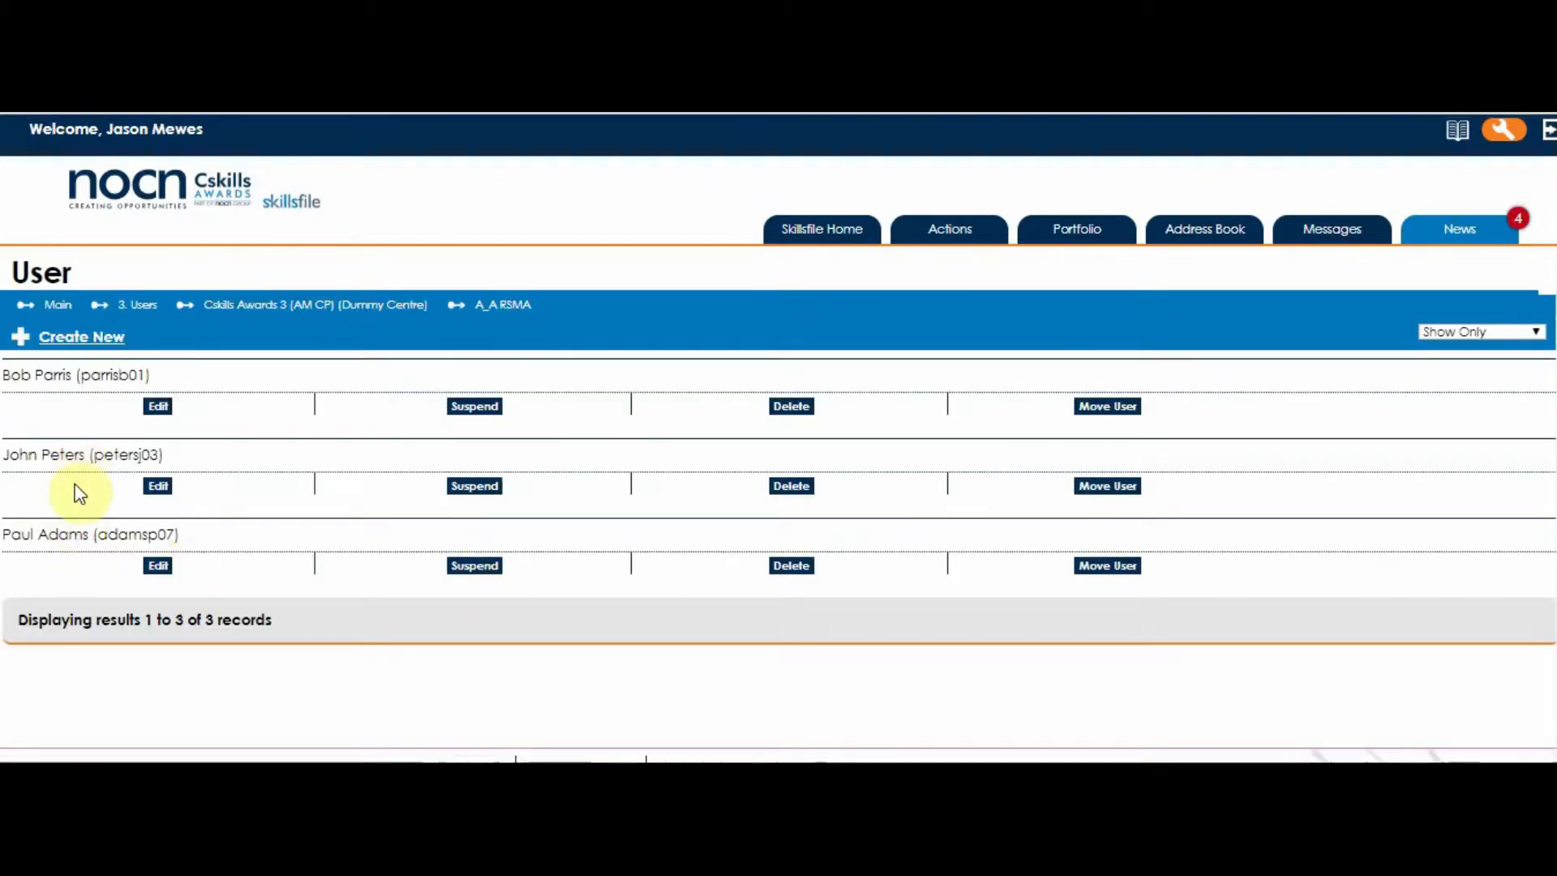
Tick all 337 qualifications in the verifier's profile and save the links.
{"action": "left_click", "coordinate": [158, 488]}
{"action": "scroll", "coordinate": [161, 498], "scroll_direction": "down", "scroll_amount": 20}
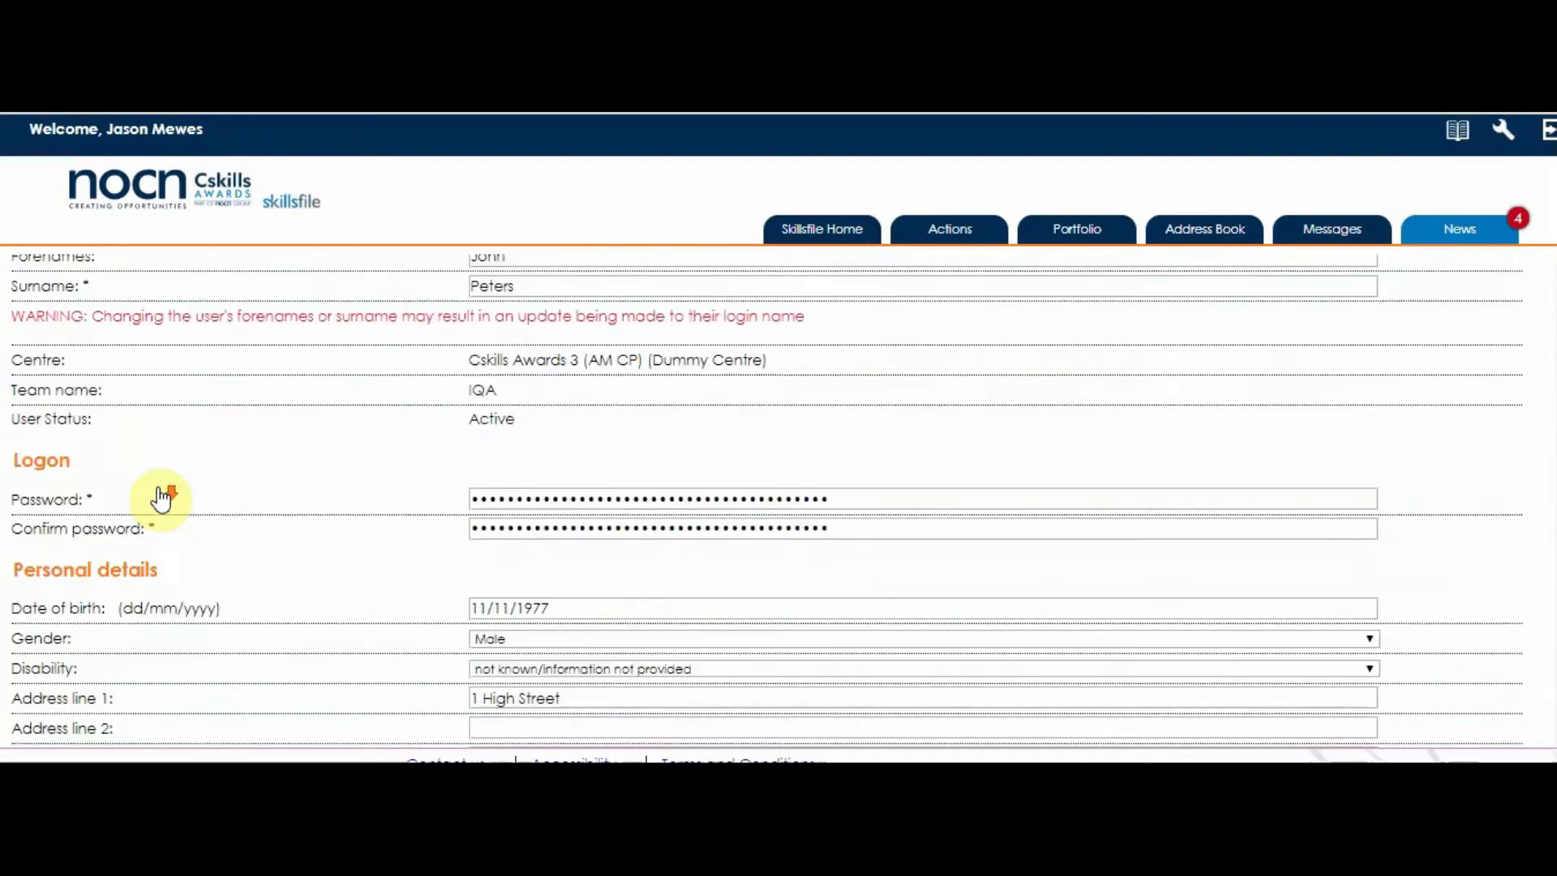
{"action": "scroll", "coordinate": [160, 498], "scroll_direction": "down", "scroll_amount": 2}
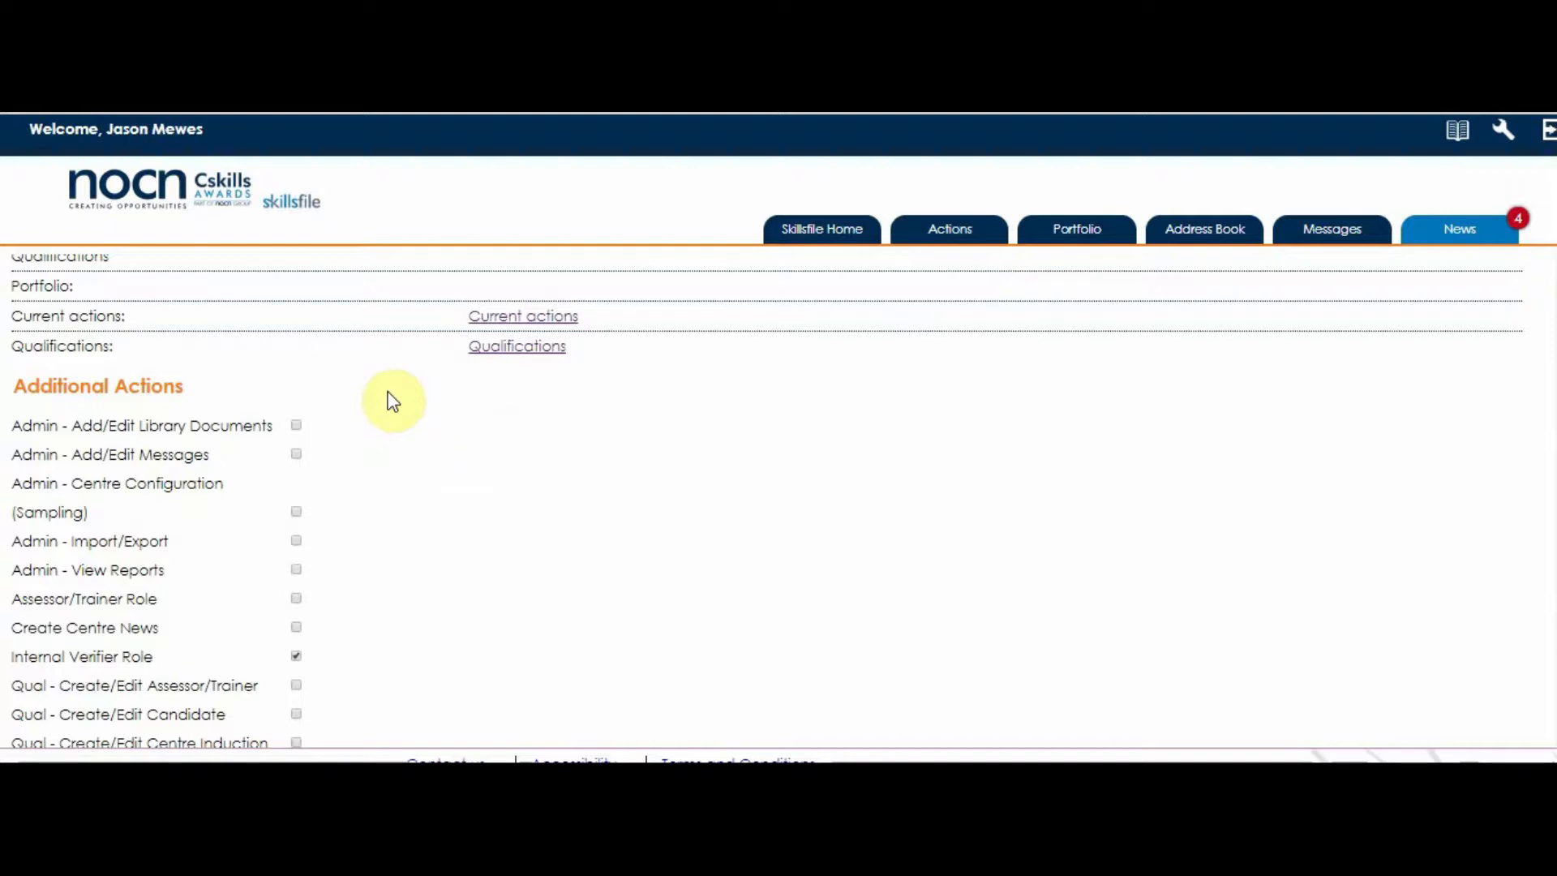
{"action": "left_click", "coordinate": [492, 352]}
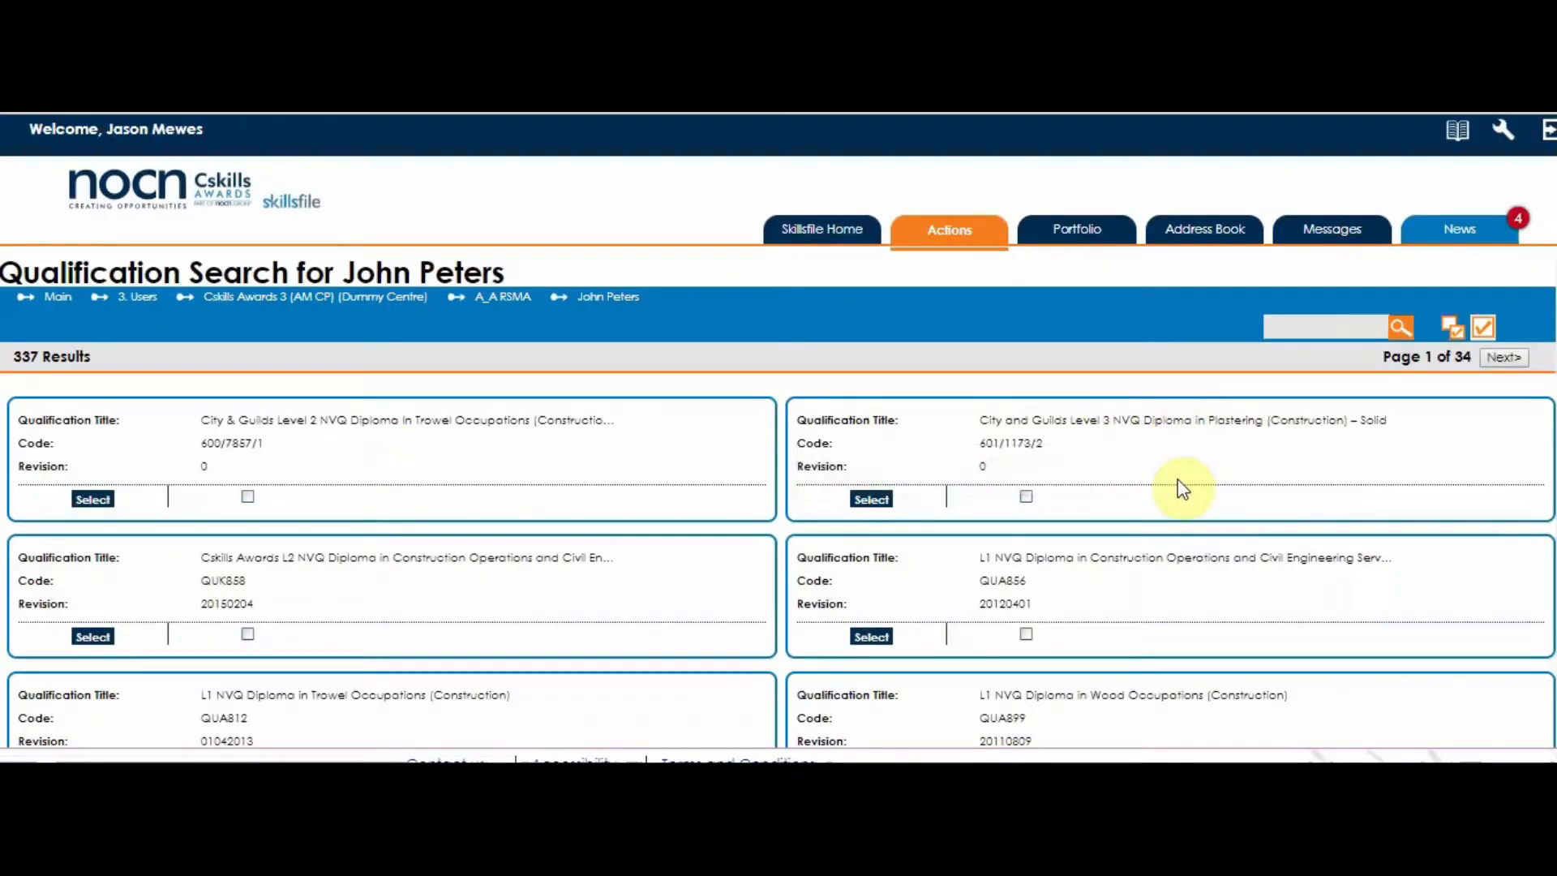
{"action": "scroll", "coordinate": [1177, 480], "scroll_direction": "down", "scroll_amount": 5}
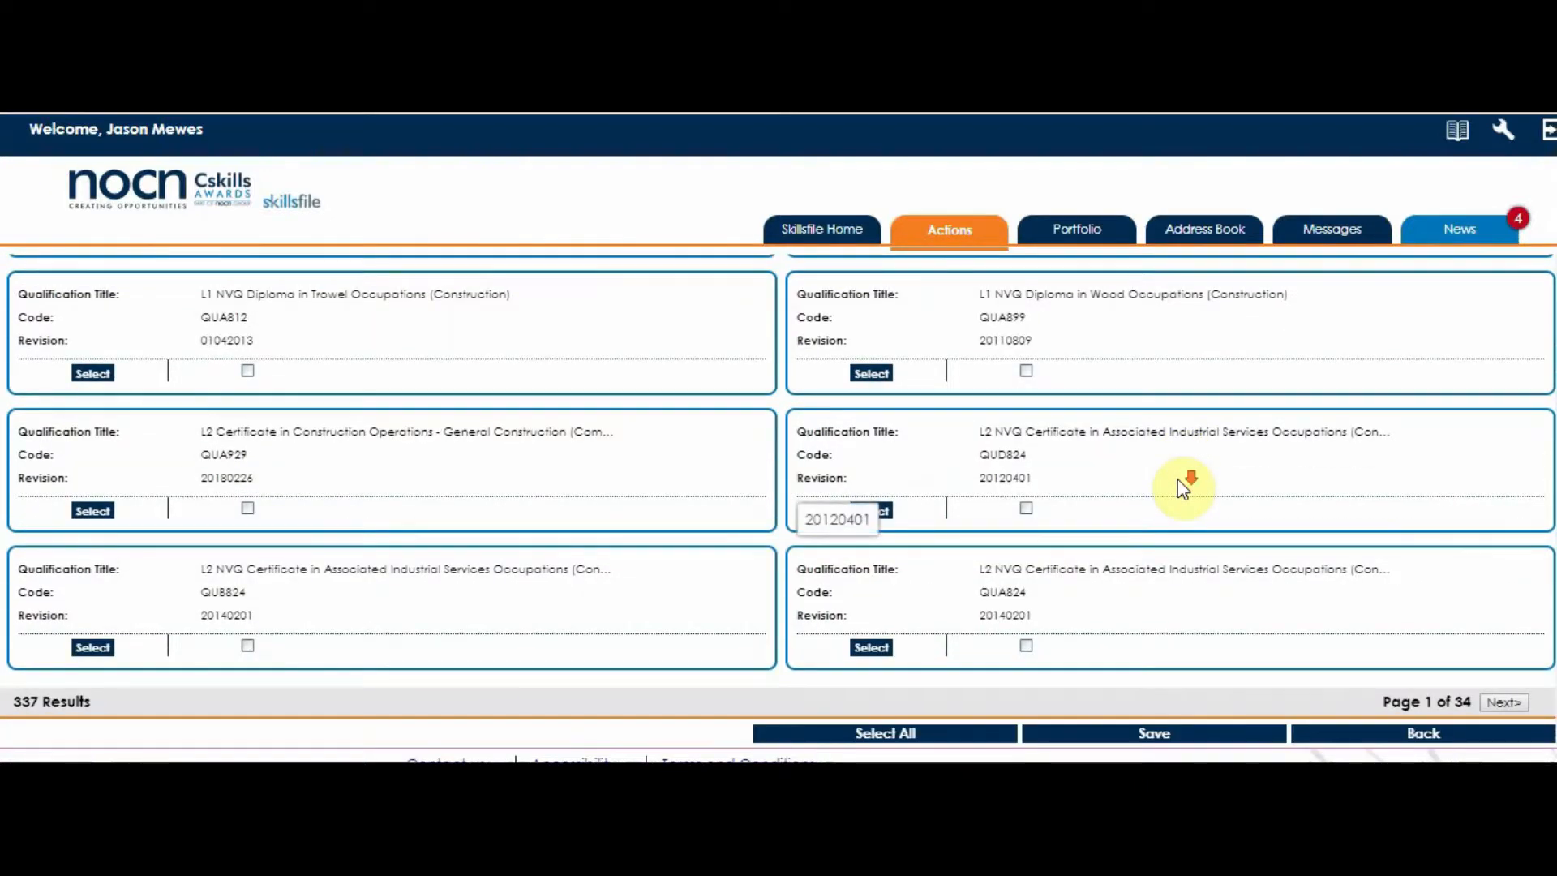
{"action": "left_click", "coordinate": [884, 734]}
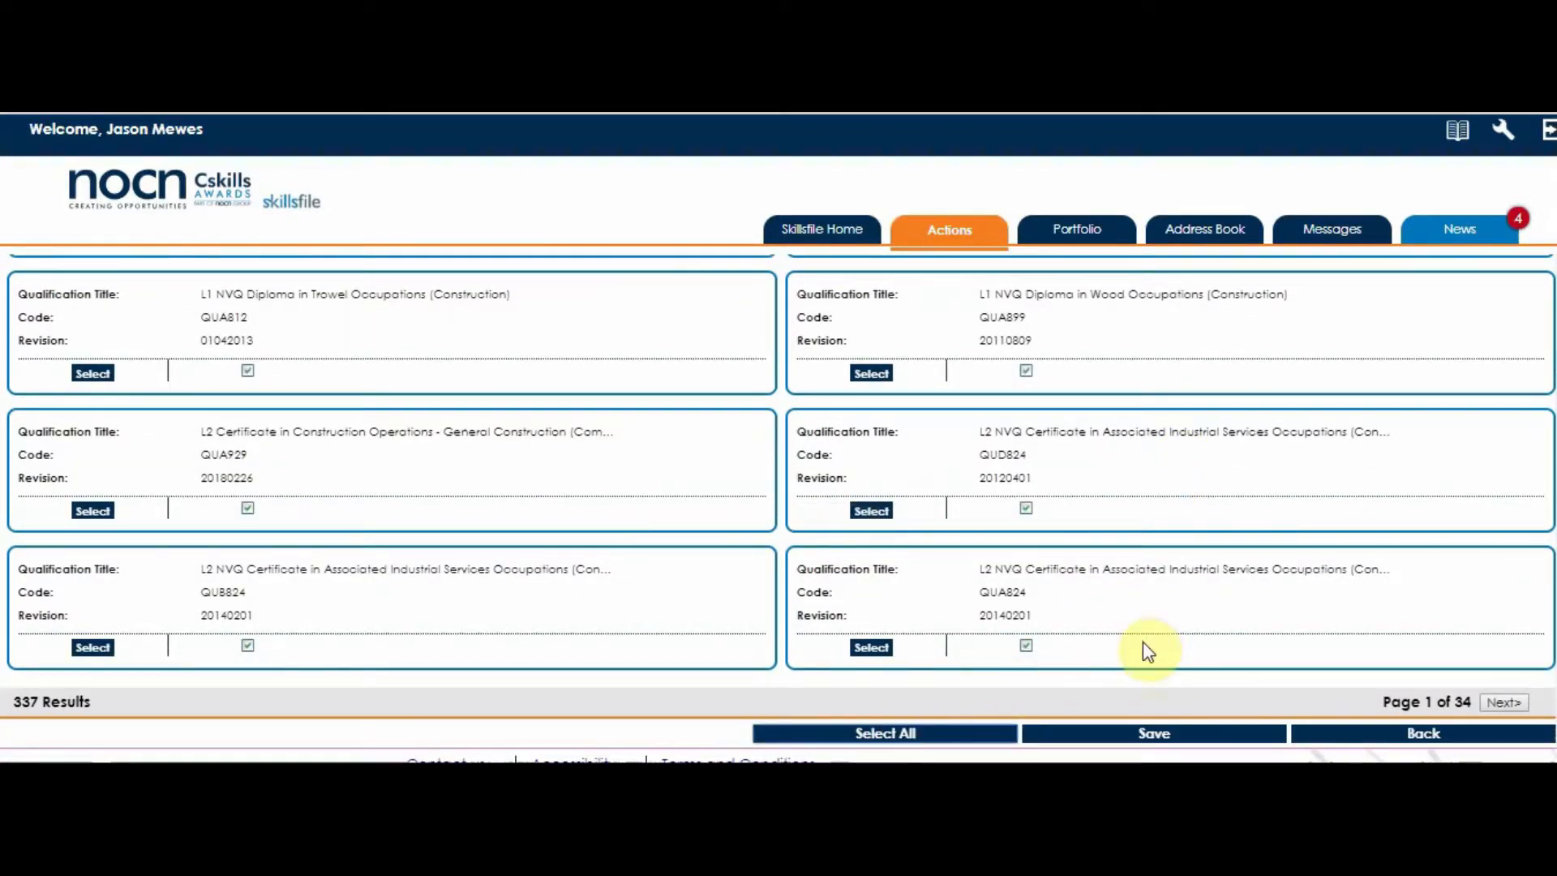
{"action": "left_click", "coordinate": [1156, 734]}
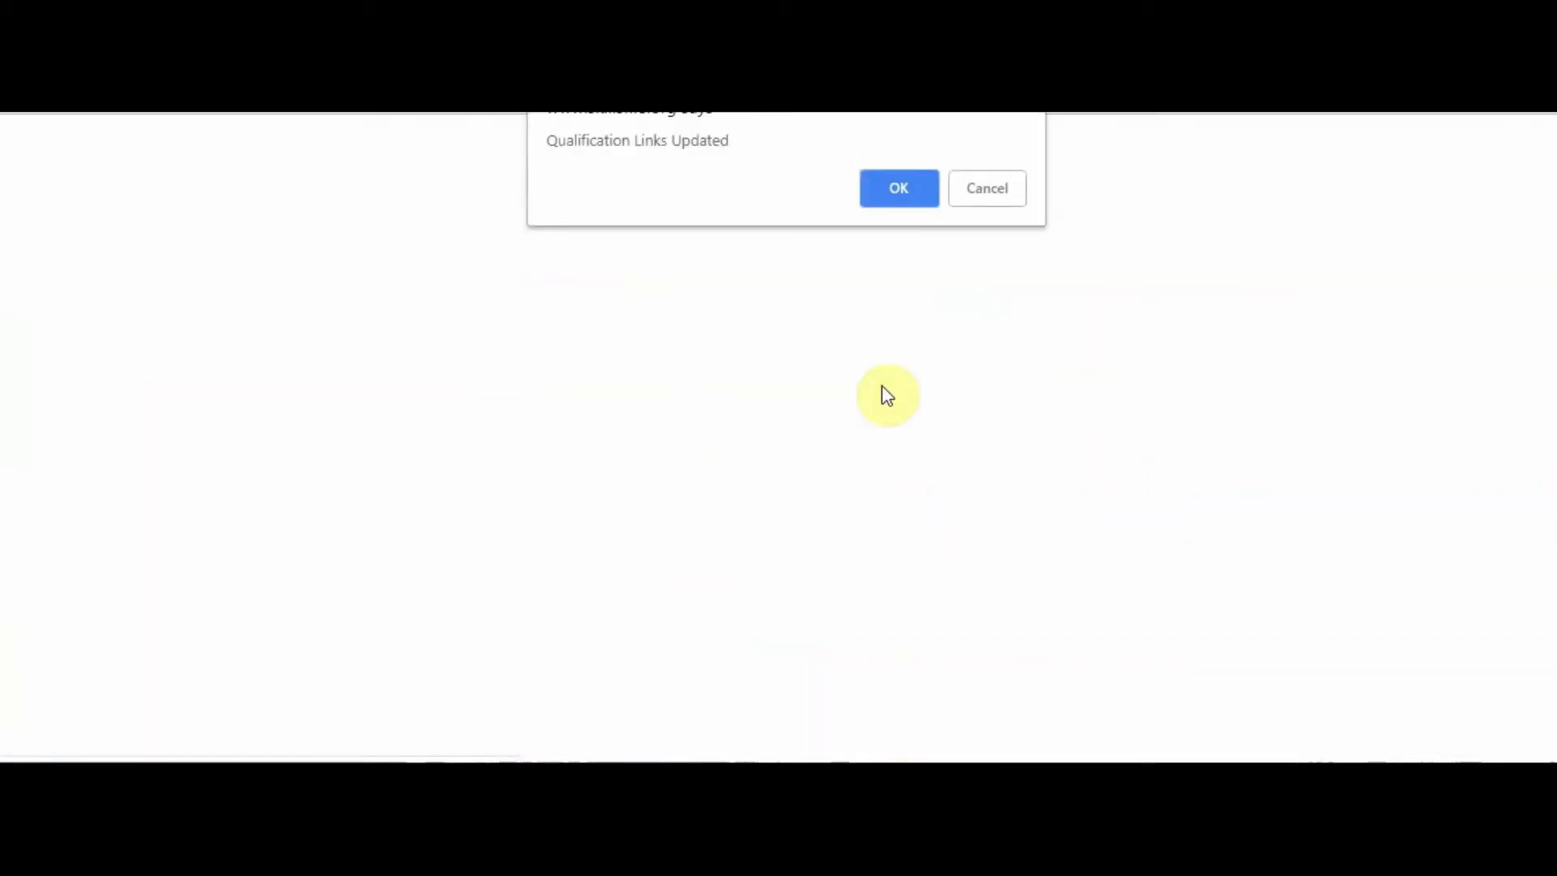
{"action": "left_click", "coordinate": [897, 190]}
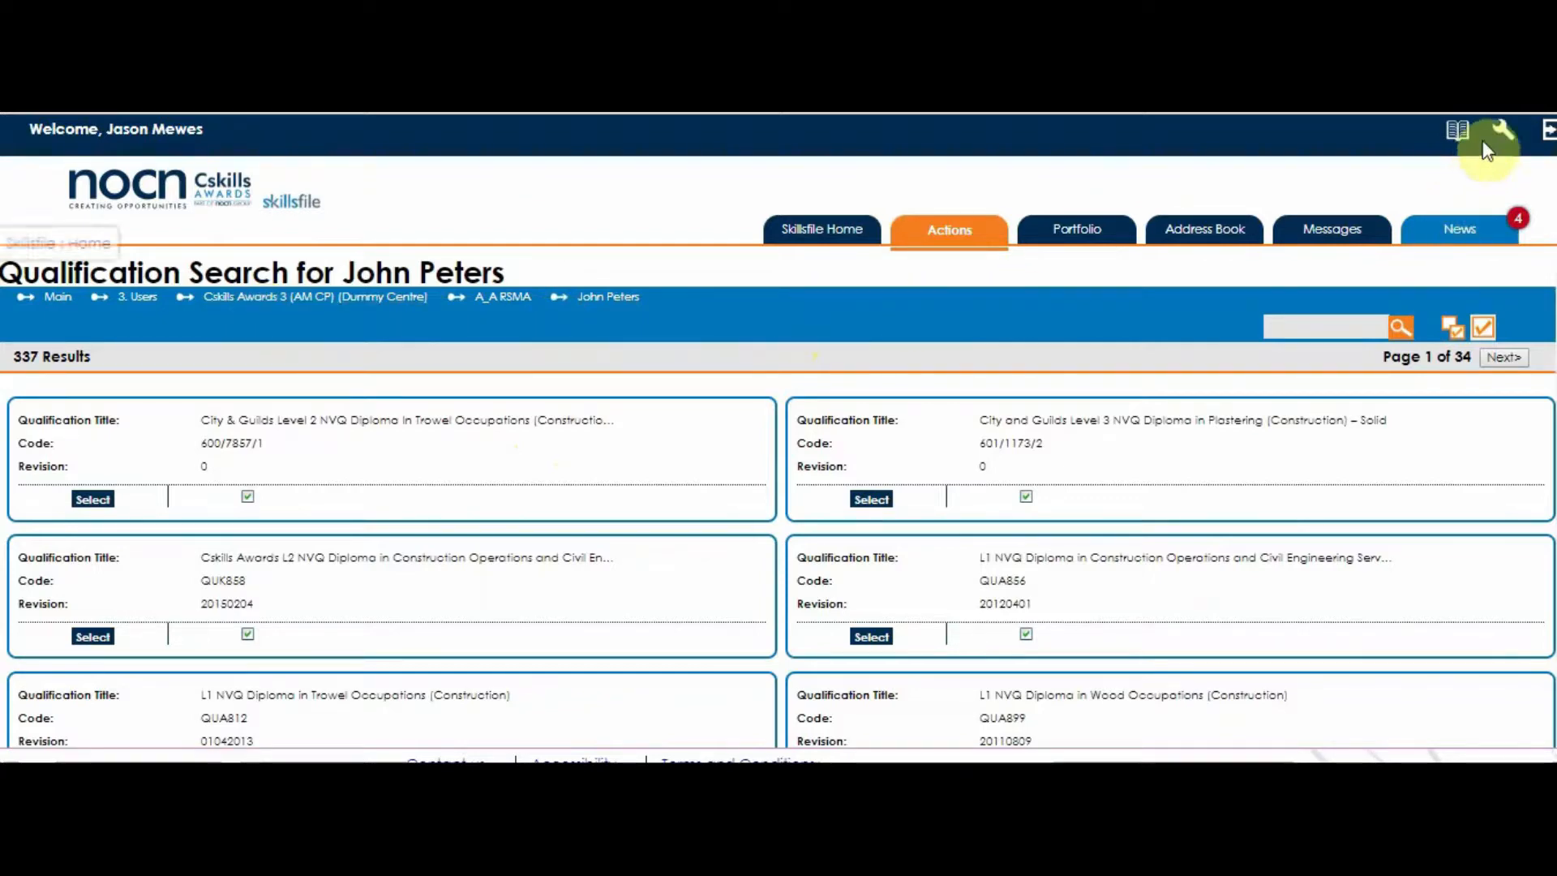
Go back to the Dummy Centre's A_A RSMA team groups via admin Users.
{"action": "left_click", "coordinate": [1507, 134]}
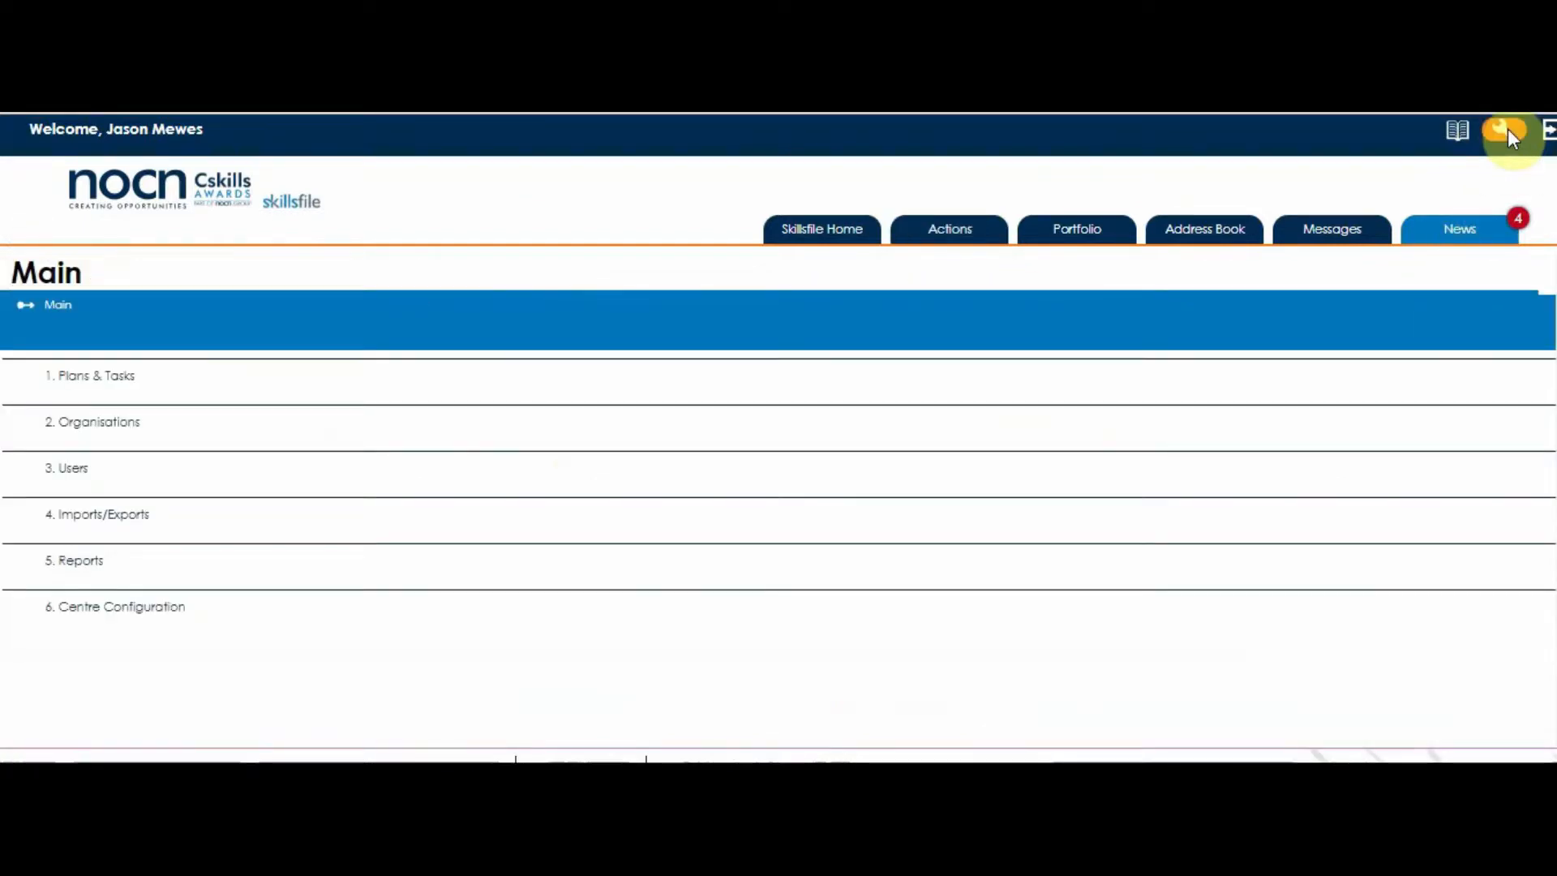
{"action": "left_click", "coordinate": [81, 470]}
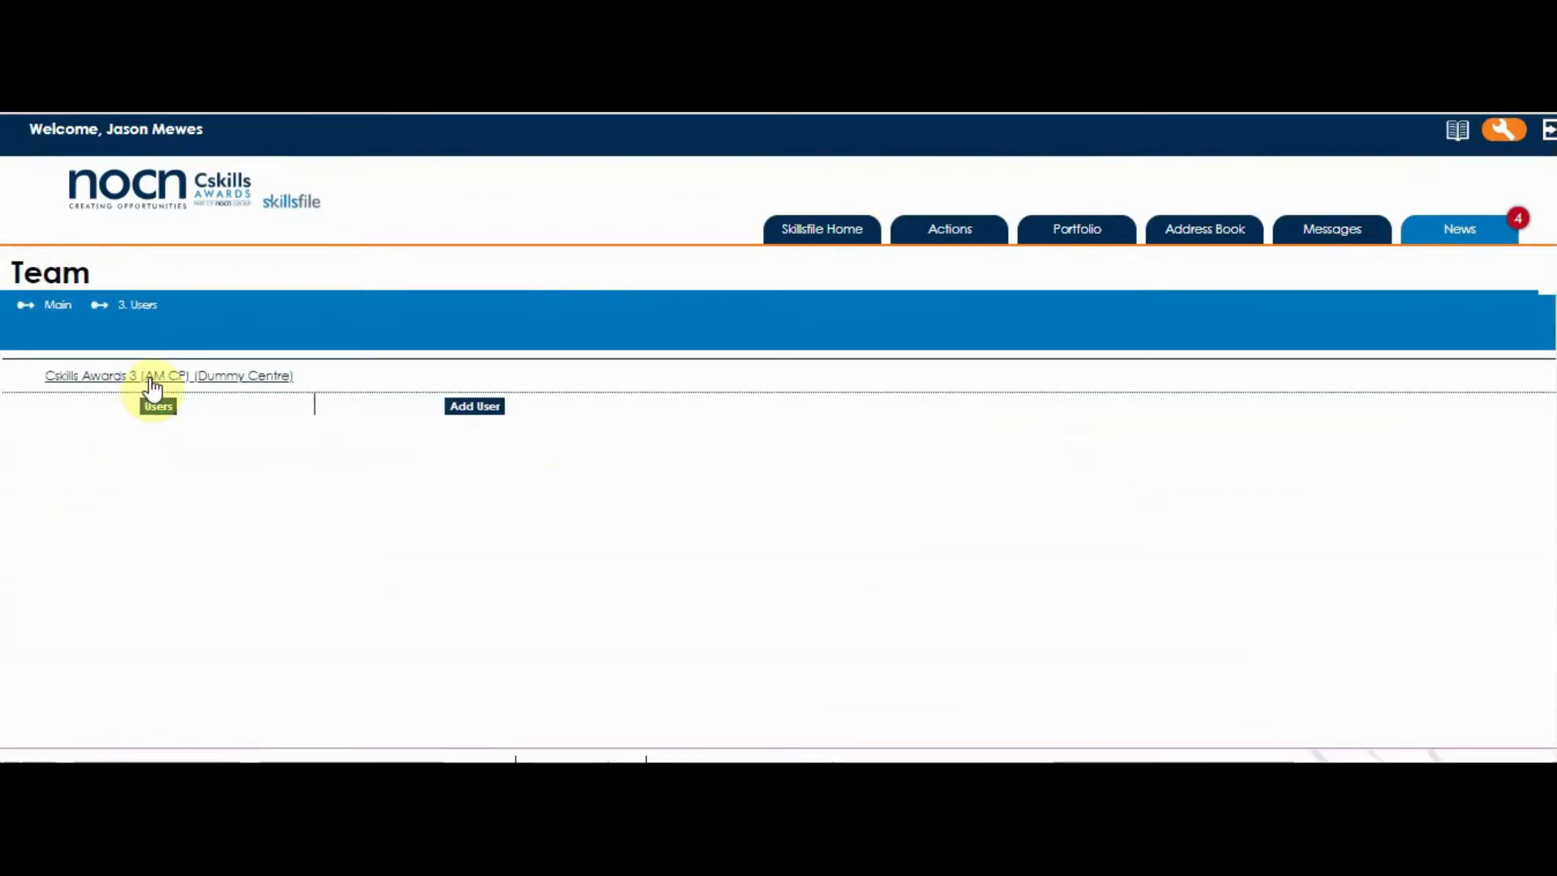
{"action": "left_click", "coordinate": [152, 383]}
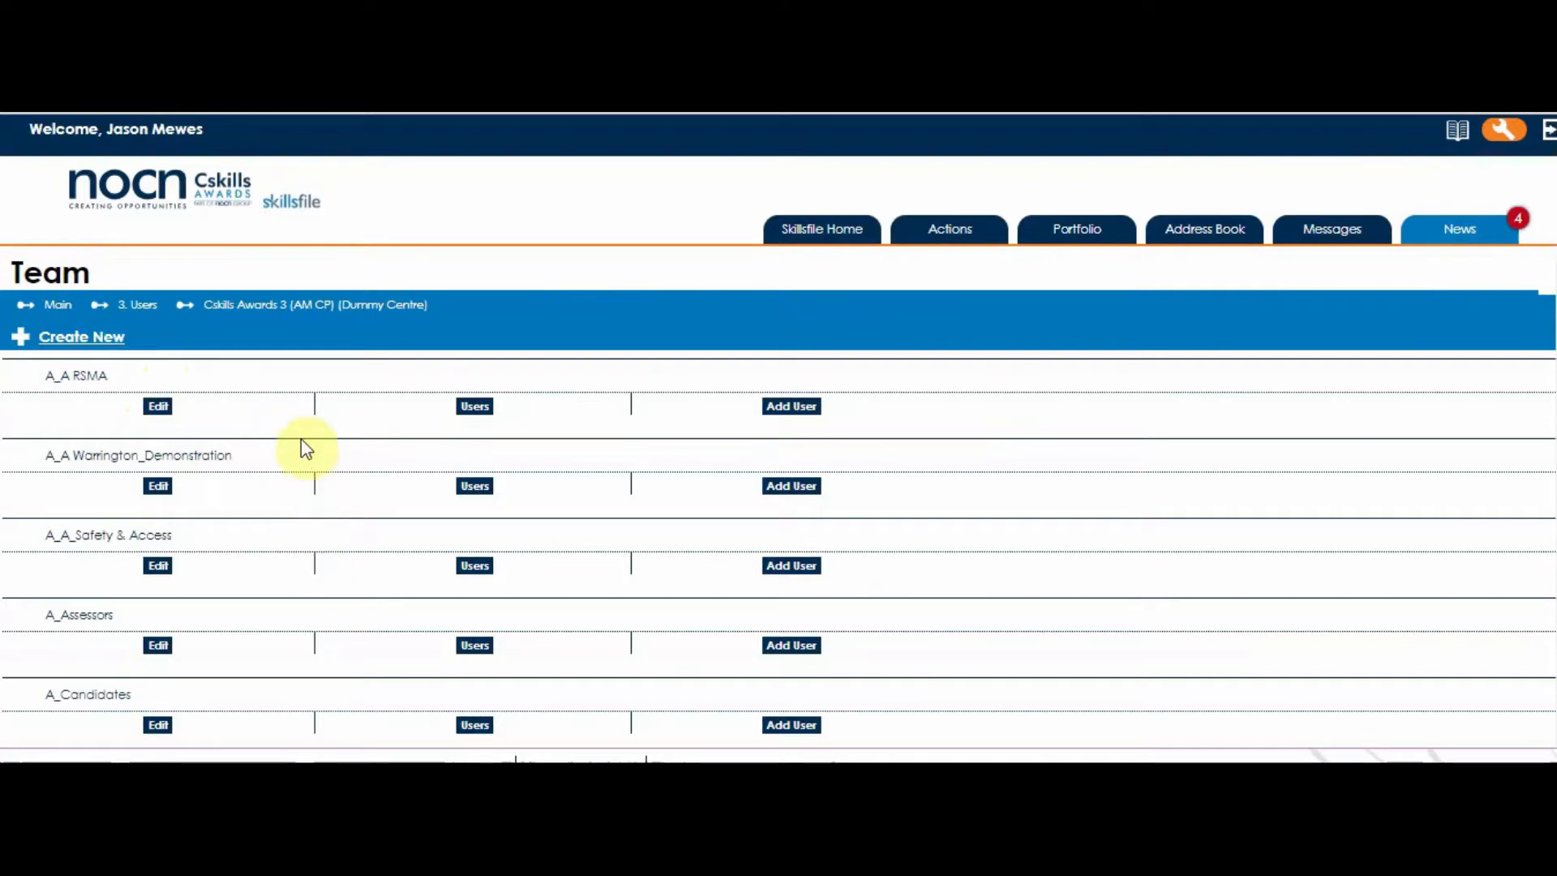
{"action": "left_click", "coordinate": [85, 379]}
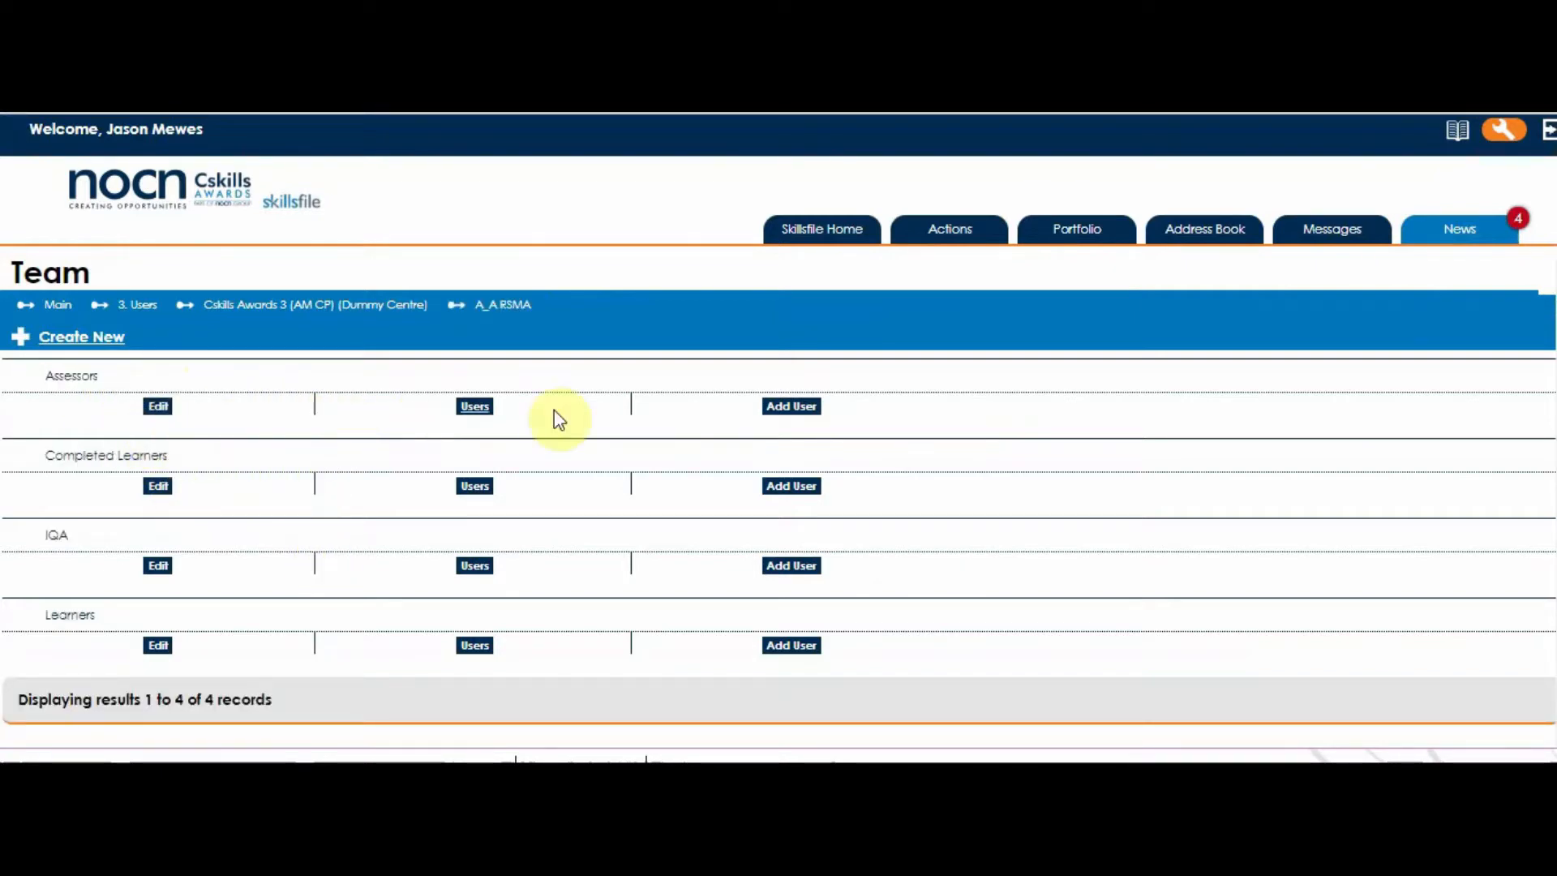
Add a new Assessor/Trainer user to the Assessors group.
{"action": "left_click", "coordinate": [792, 409]}
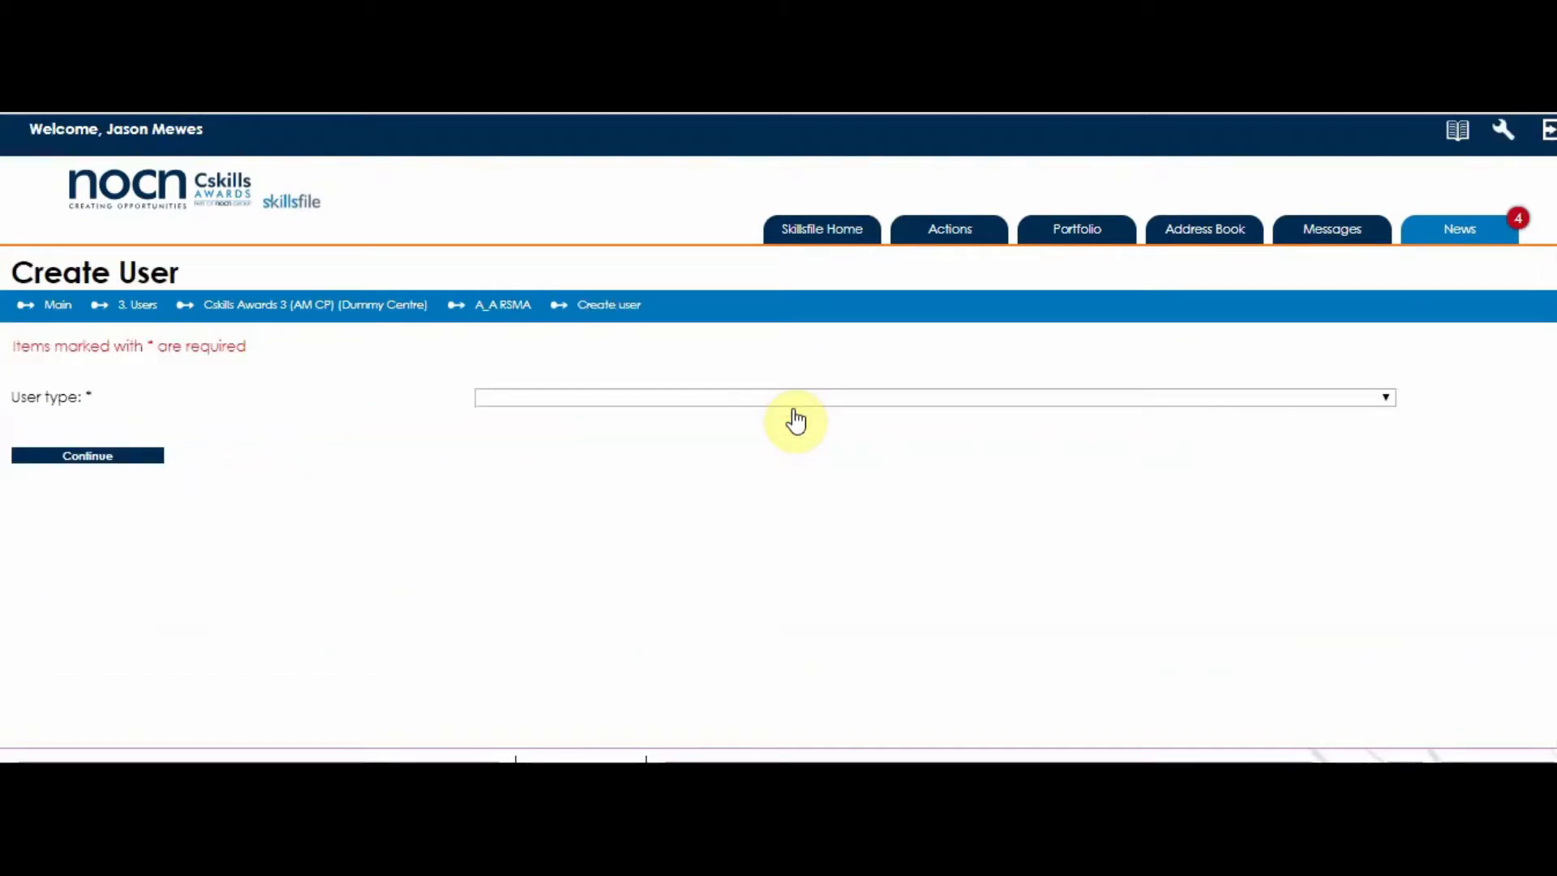
{"action": "left_click", "coordinate": [1392, 396]}
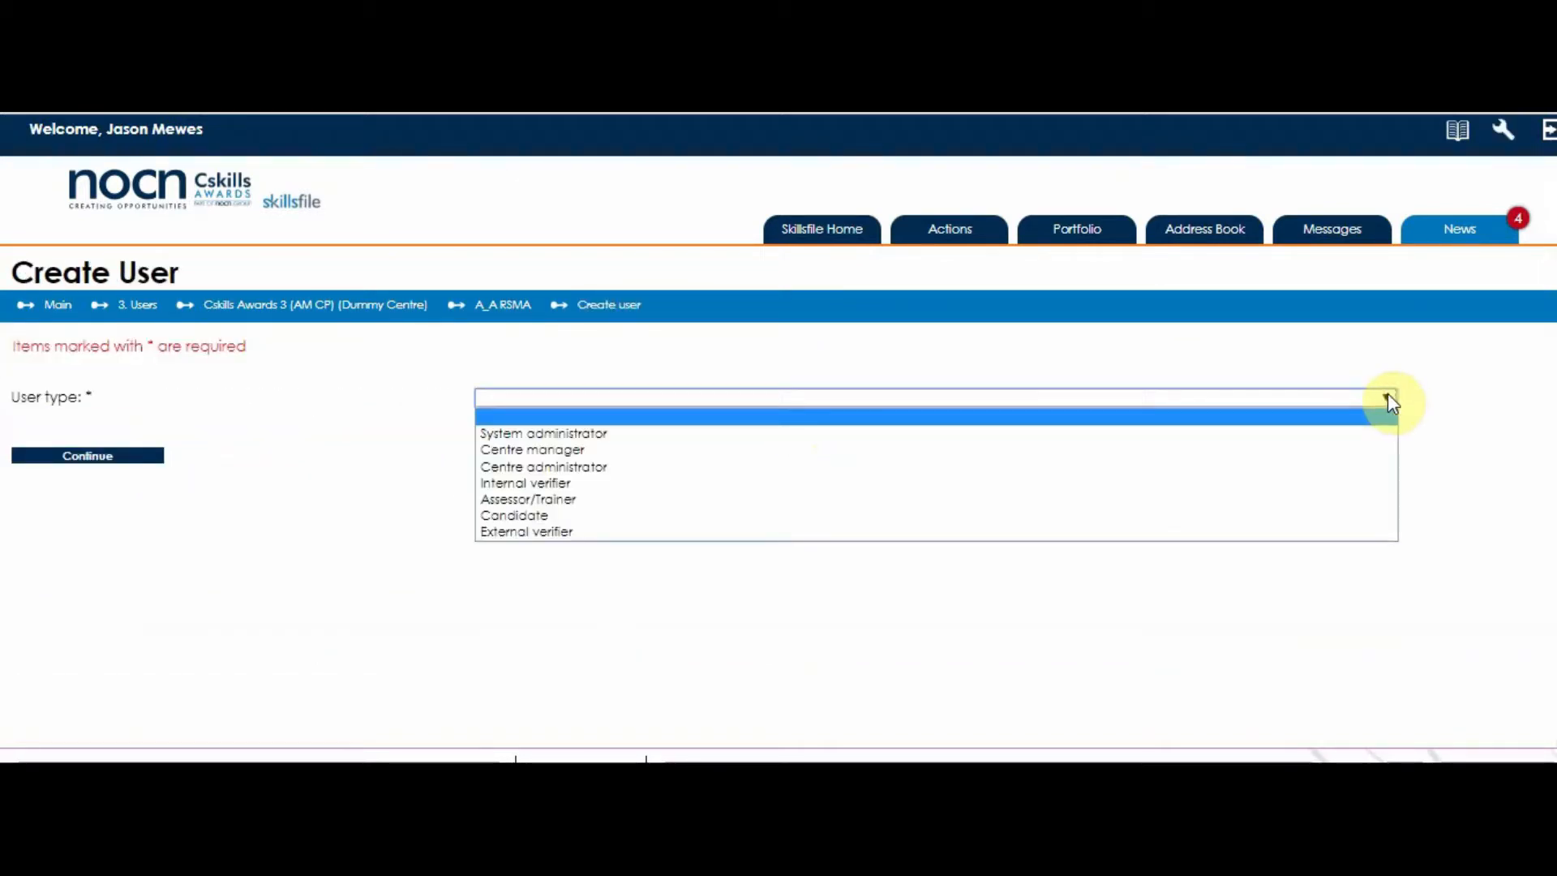
{"action": "left_click", "coordinate": [1224, 500]}
Set the title to Mr and enter the assessor's forename and surname.
{"action": "left_click", "coordinate": [110, 459]}
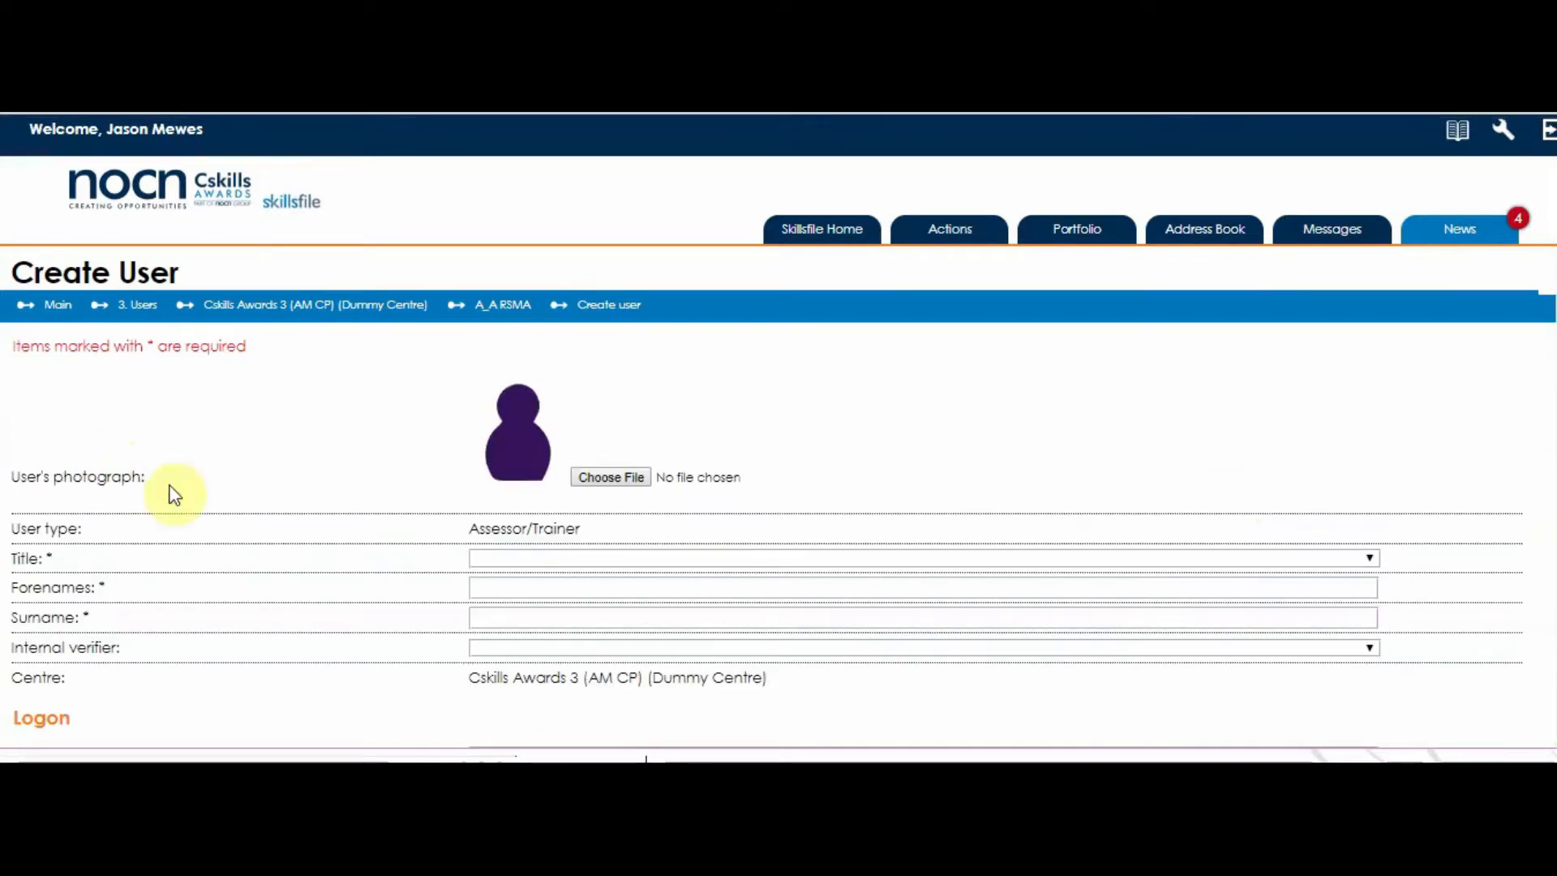
{"action": "scroll", "coordinate": [897, 565], "scroll_direction": "down", "scroll_amount": 1}
{"action": "scroll", "coordinate": [897, 564], "scroll_direction": "down", "scroll_amount": 2}
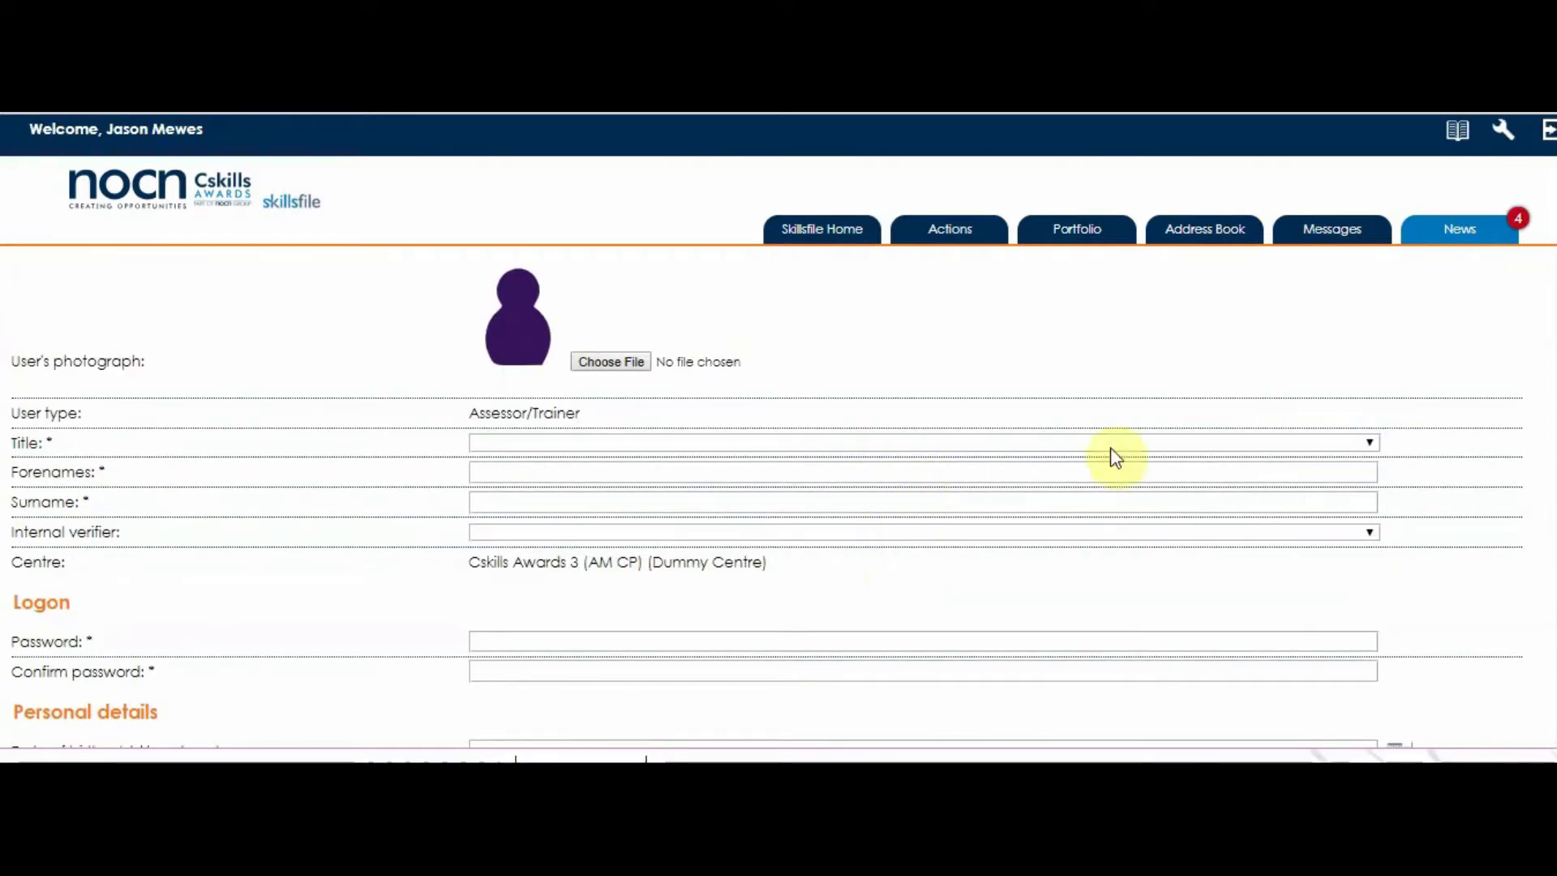
{"action": "left_click", "coordinate": [1365, 445]}
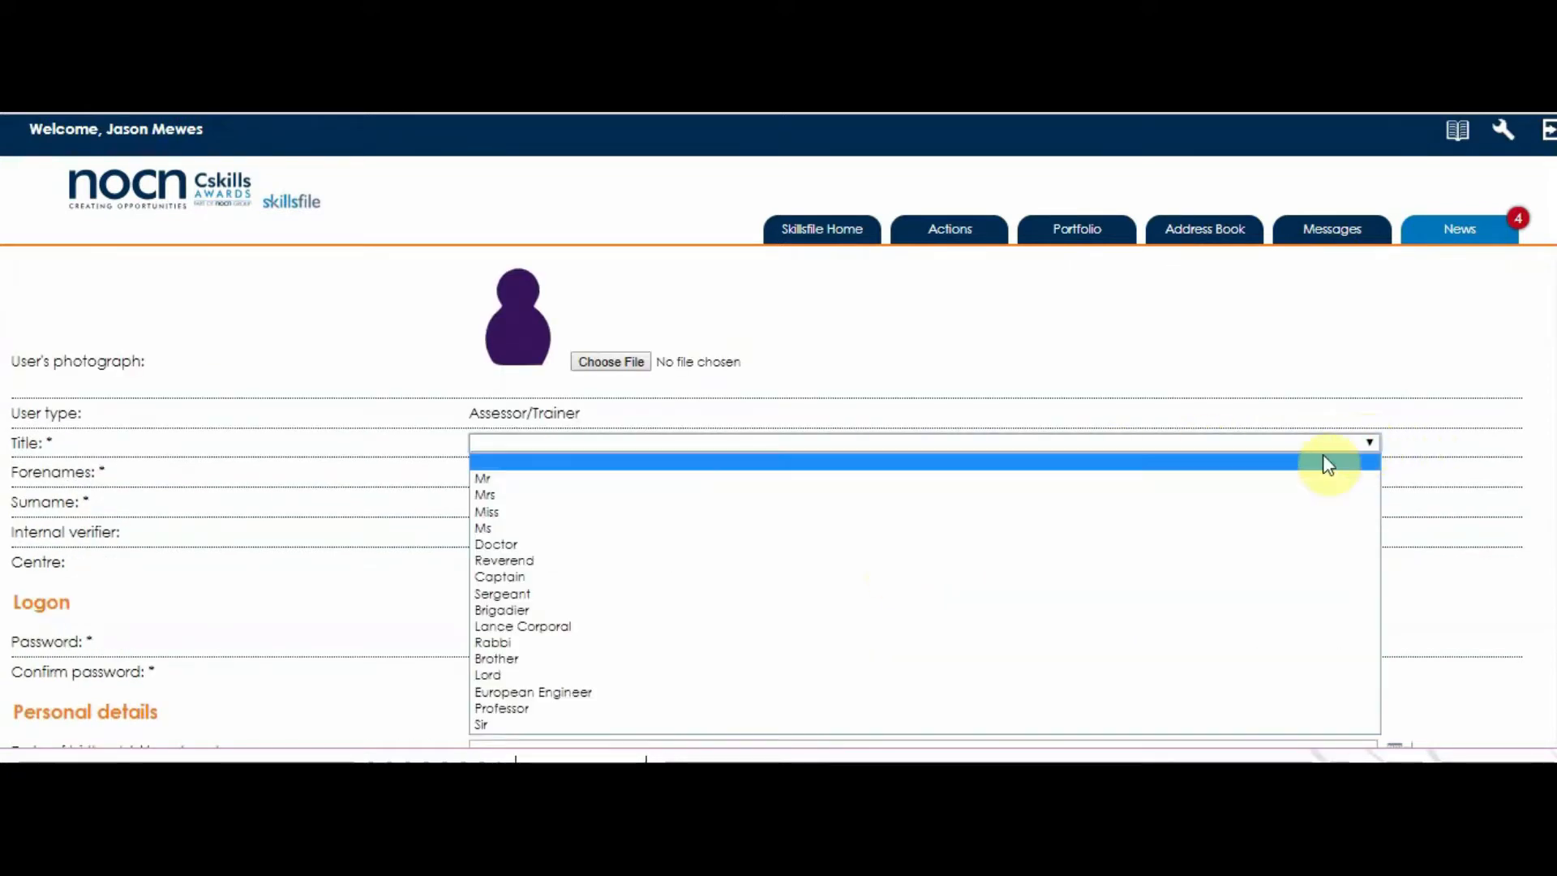
{"action": "left_click", "coordinate": [1305, 478]}
{"action": "left_click", "coordinate": [1054, 473]}
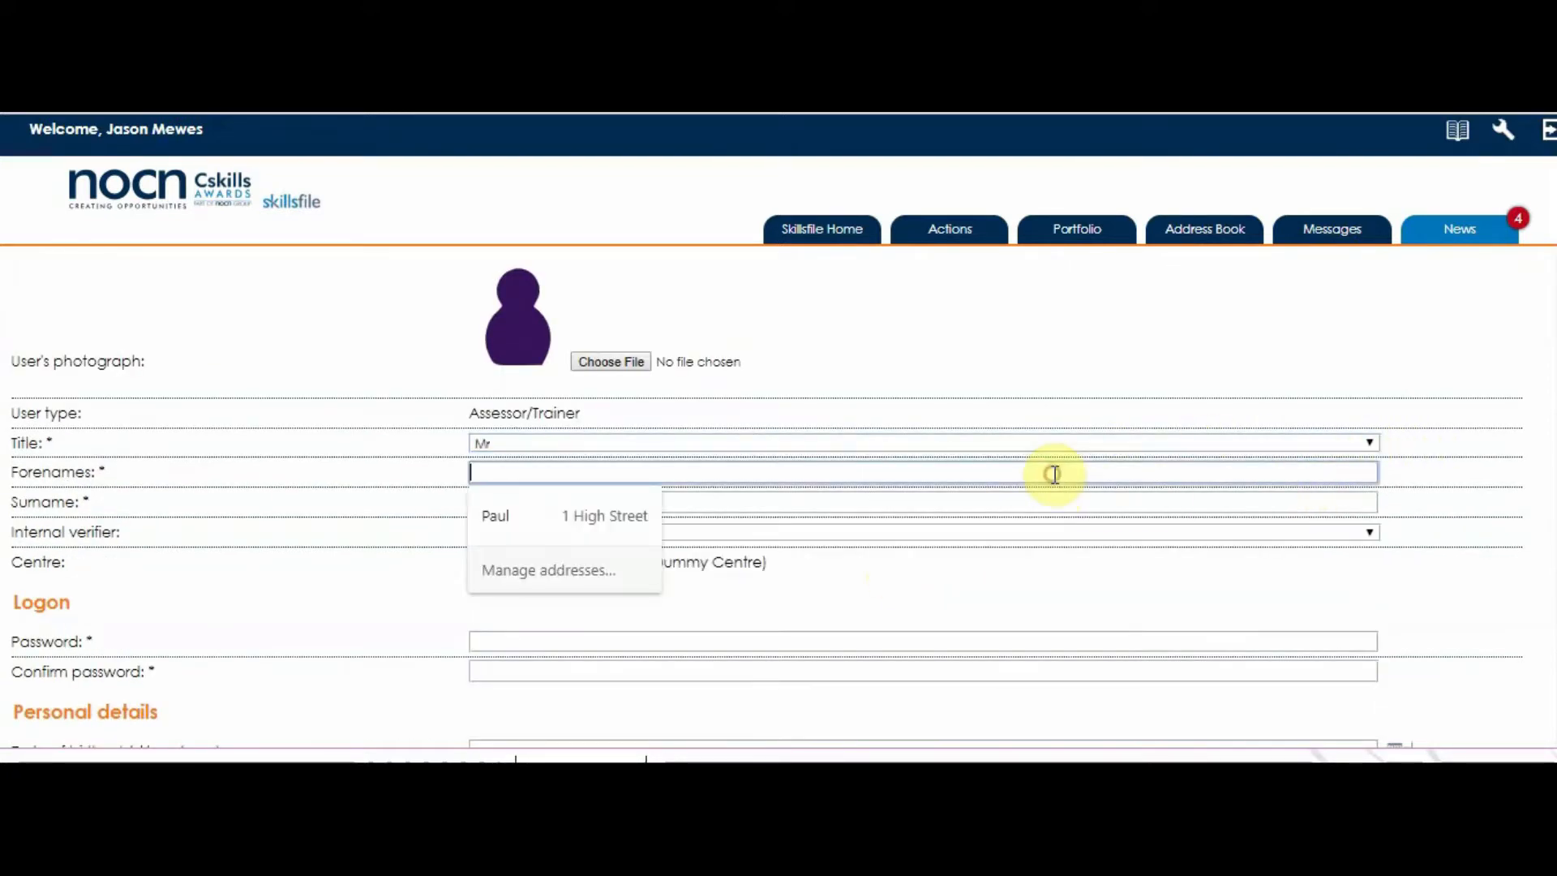
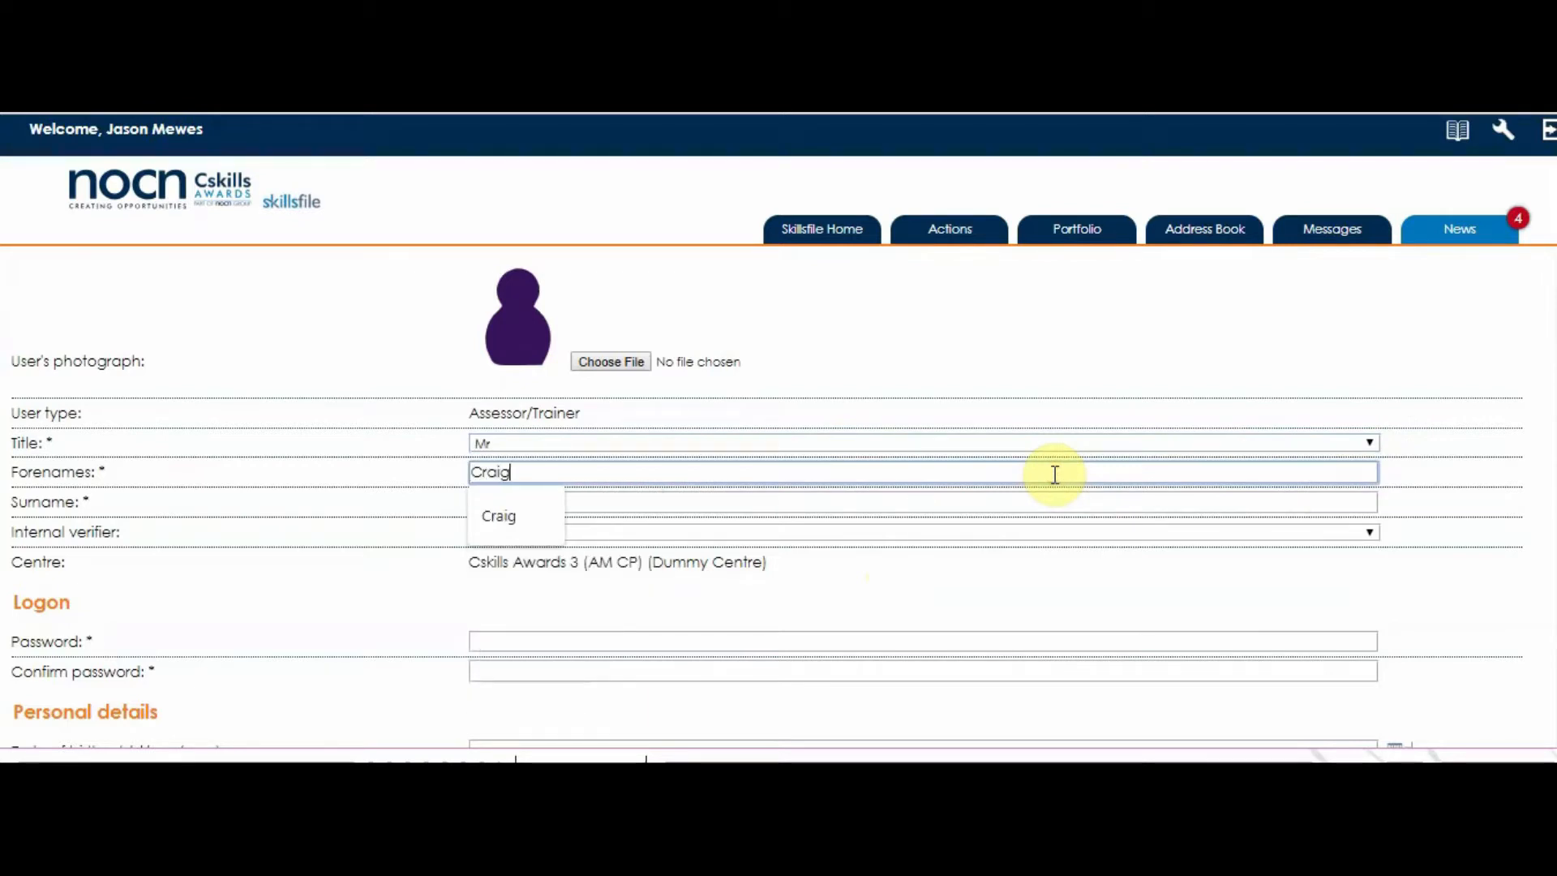
{"action": "key", "text": "Tab"}
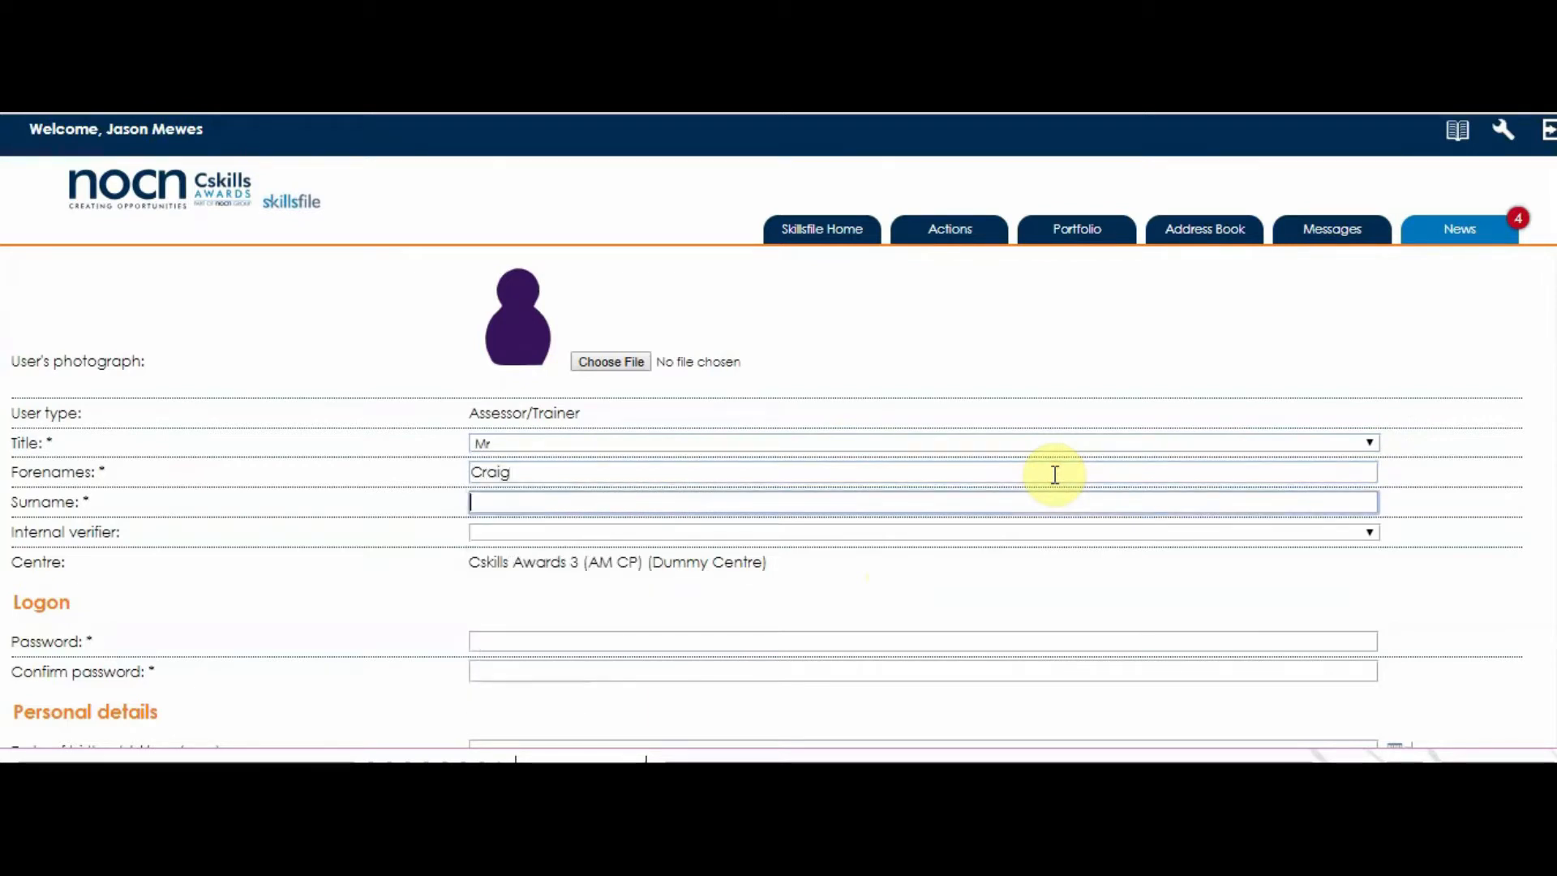
{"action": "key", "text": "Tab"}
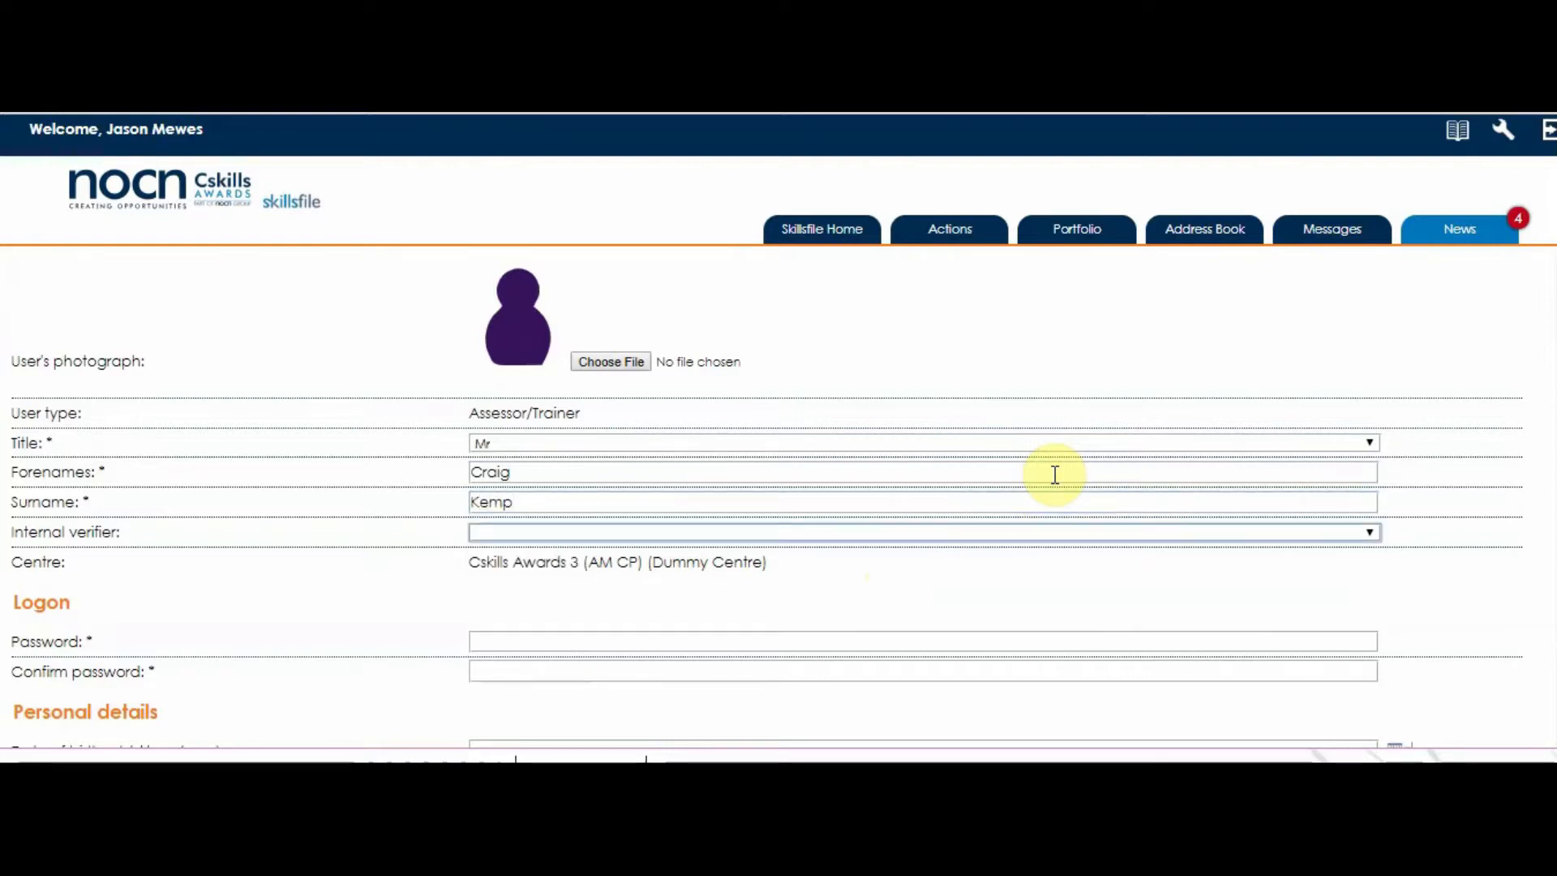
Assign the assessor's internal verifier and enter a confirmed password.
{"action": "left_click", "coordinate": [1367, 533]}
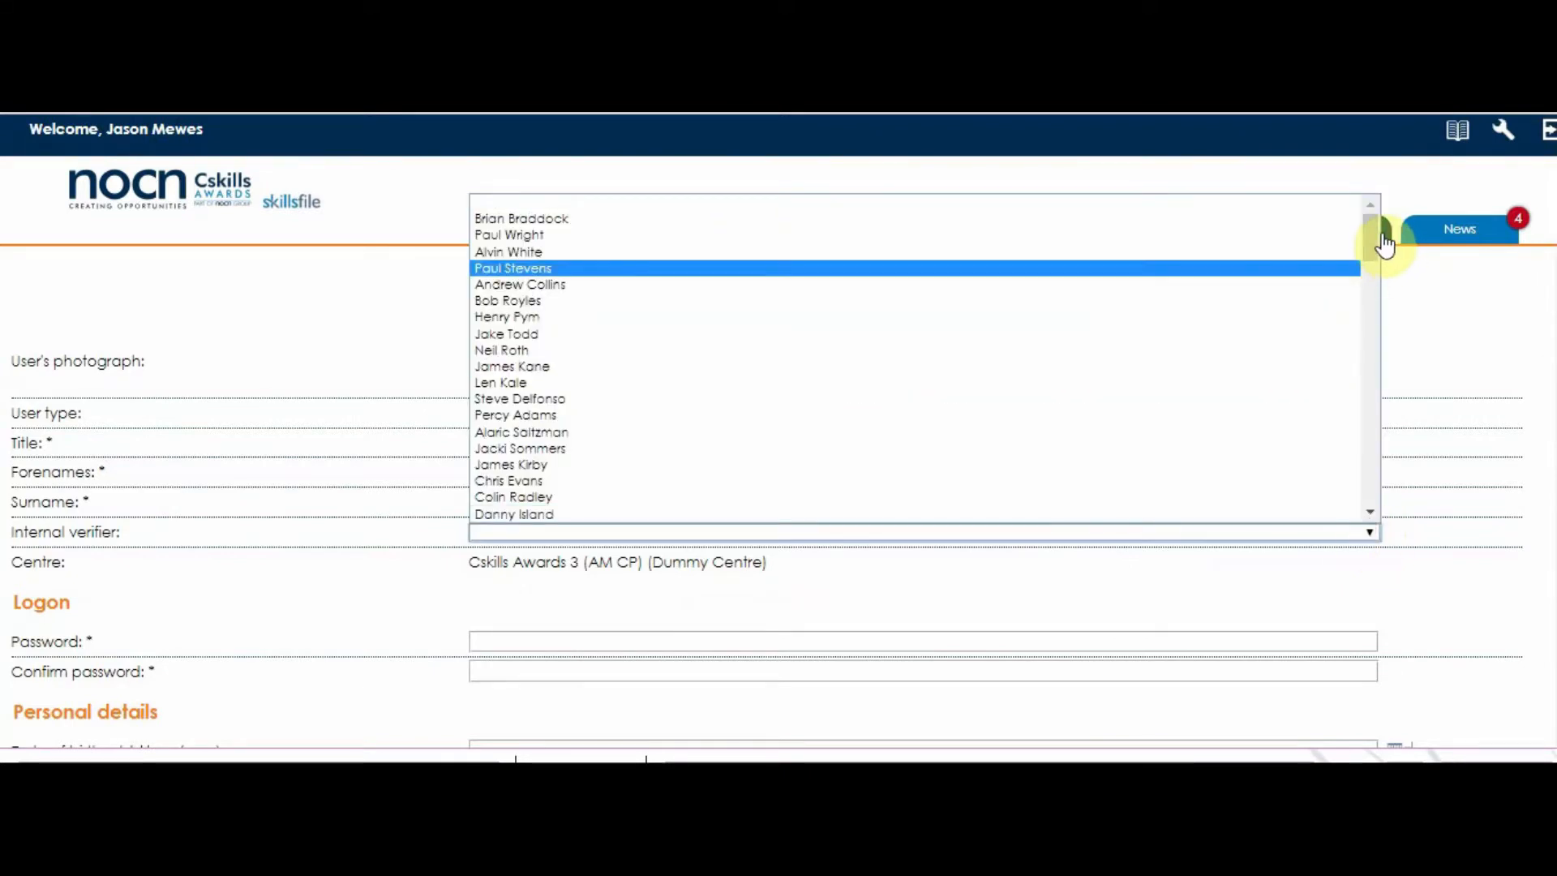
{"action": "left_click_drag", "start_coordinate": [1374, 235], "coordinate": [1400, 508]}
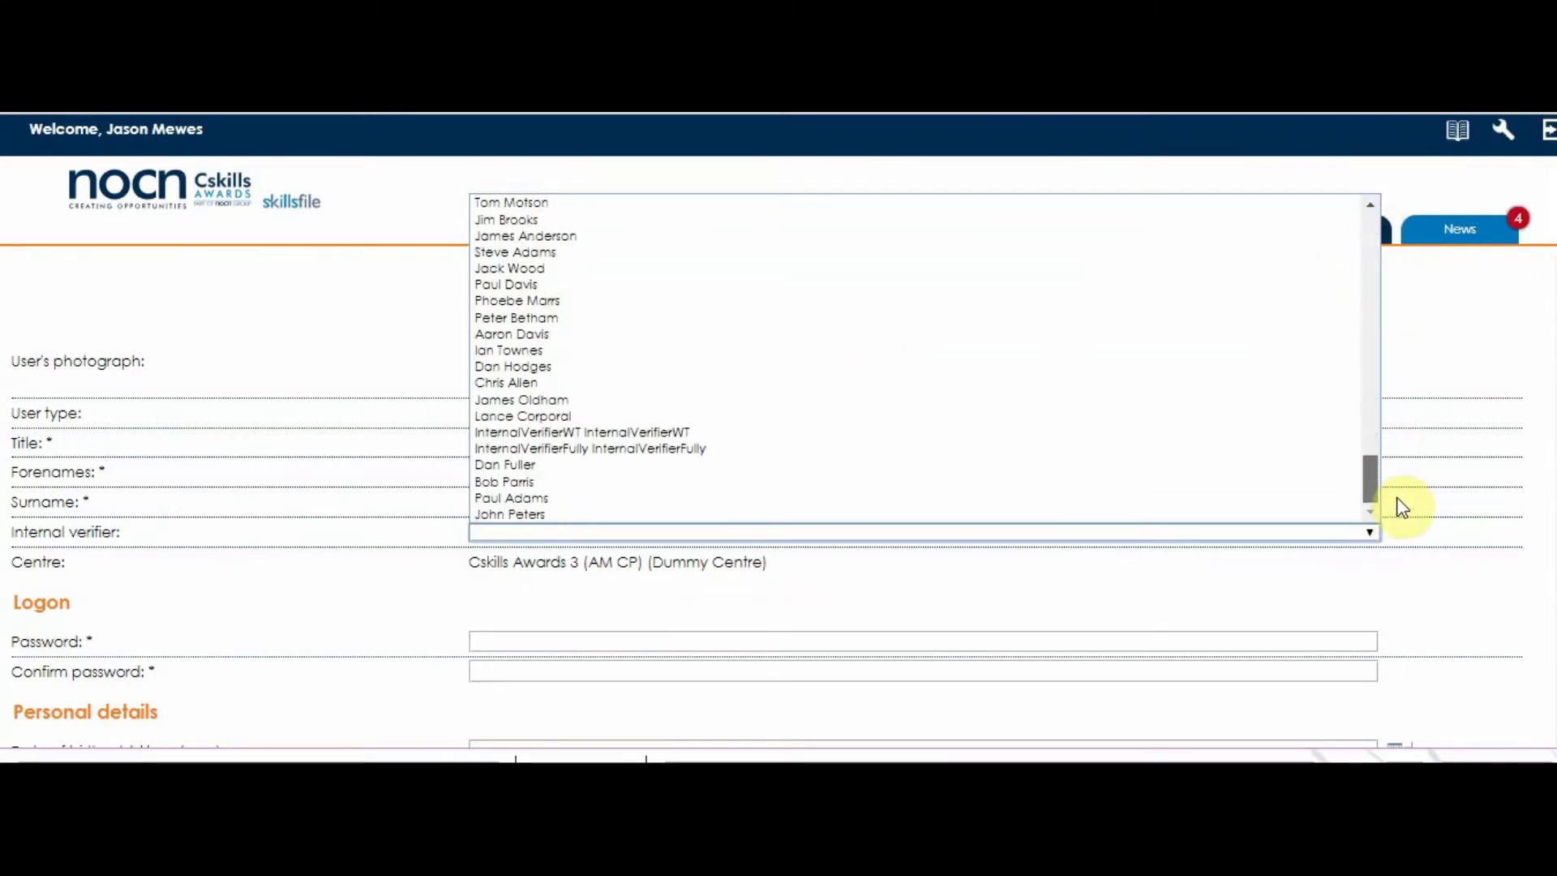
{"action": "left_click", "coordinate": [511, 519]}
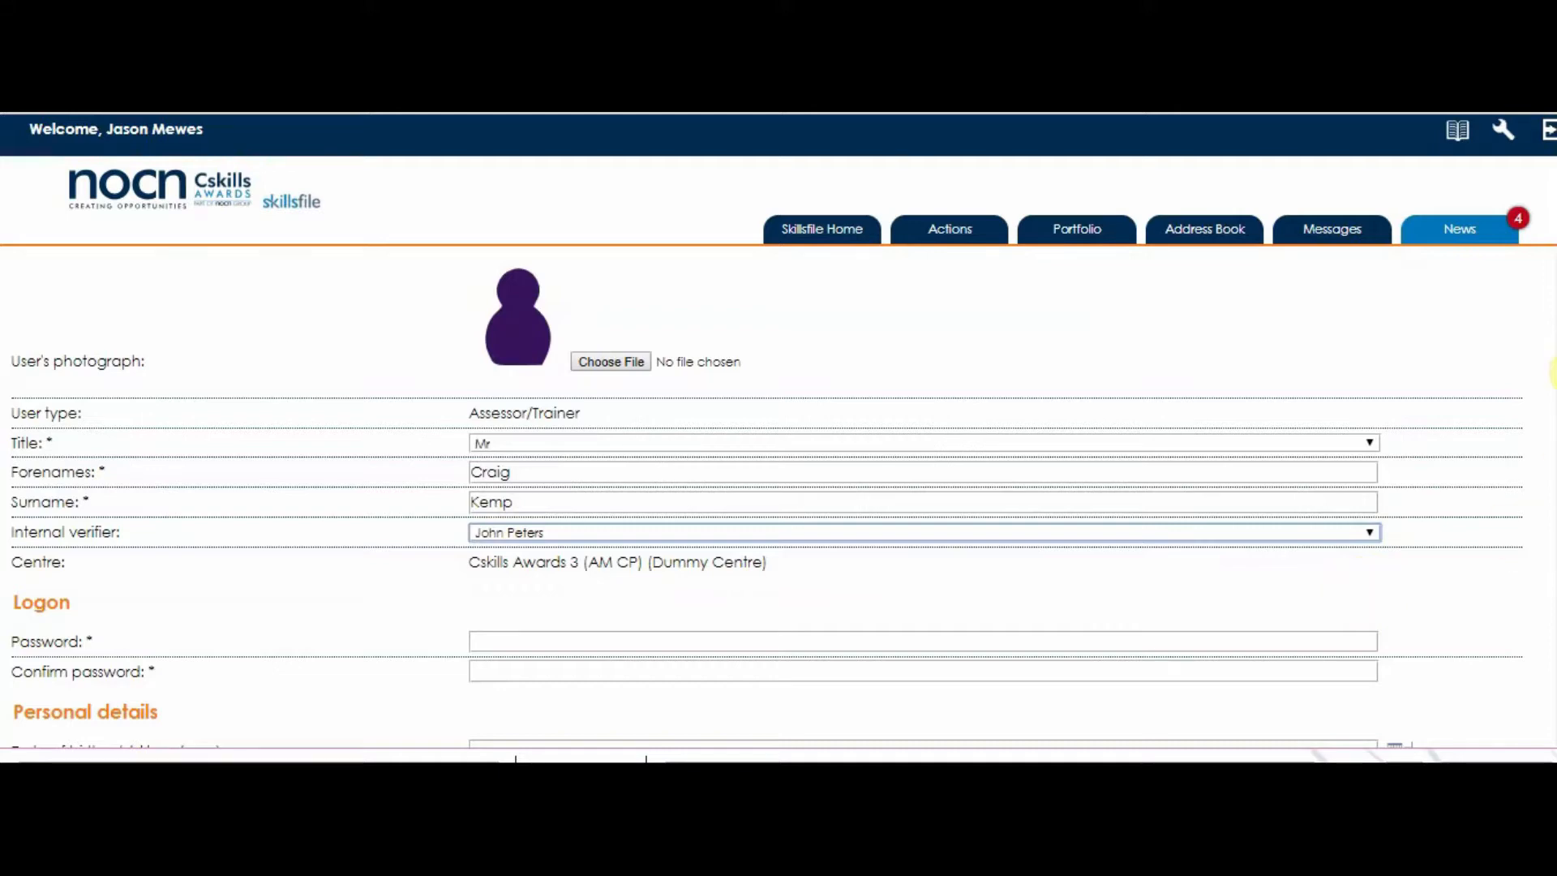
{"action": "left_click_drag", "start_coordinate": [1556, 336], "coordinate": [1551, 402]}
{"action": "left_click", "coordinate": [1338, 349]}
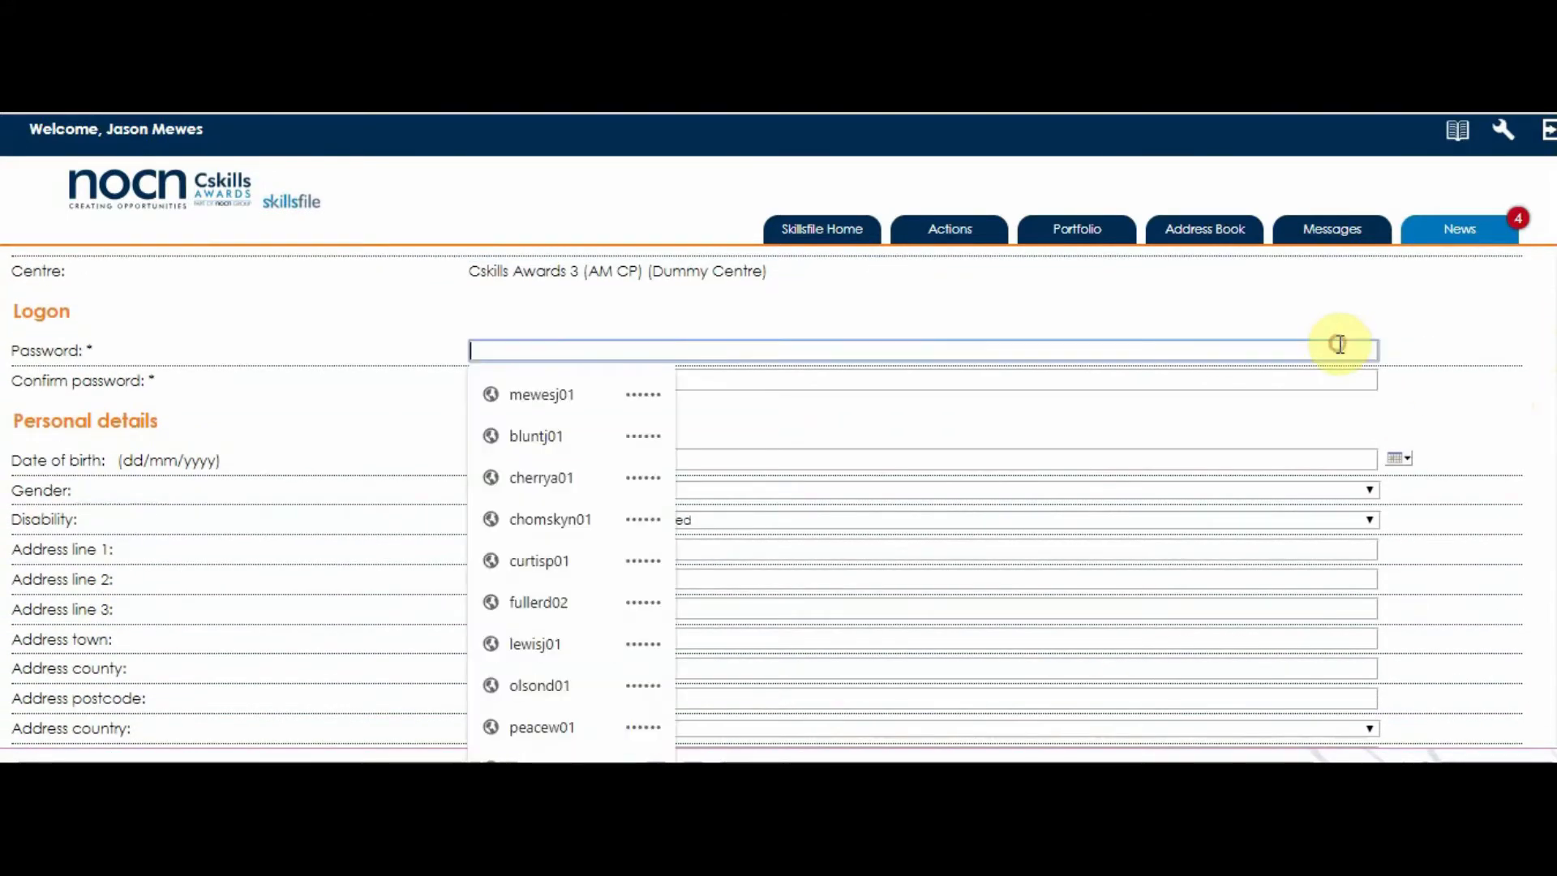
{"action": "type", "text": "pa"}
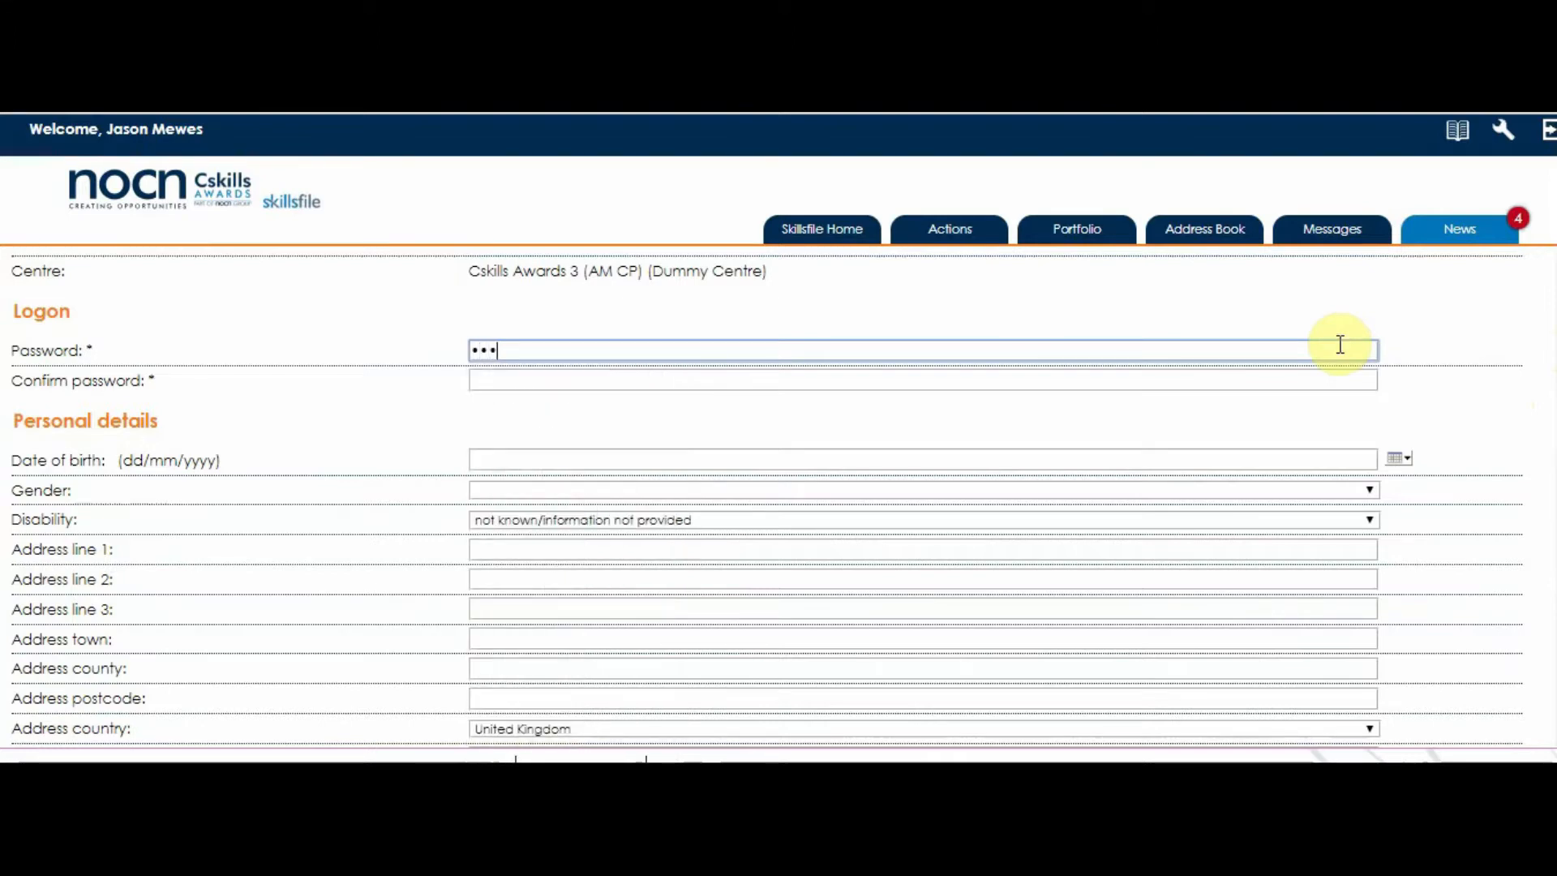
{"action": "type", "text": "••••"}
{"action": "key", "text": "Tab"}
{"action": "type", "text": "•••"}
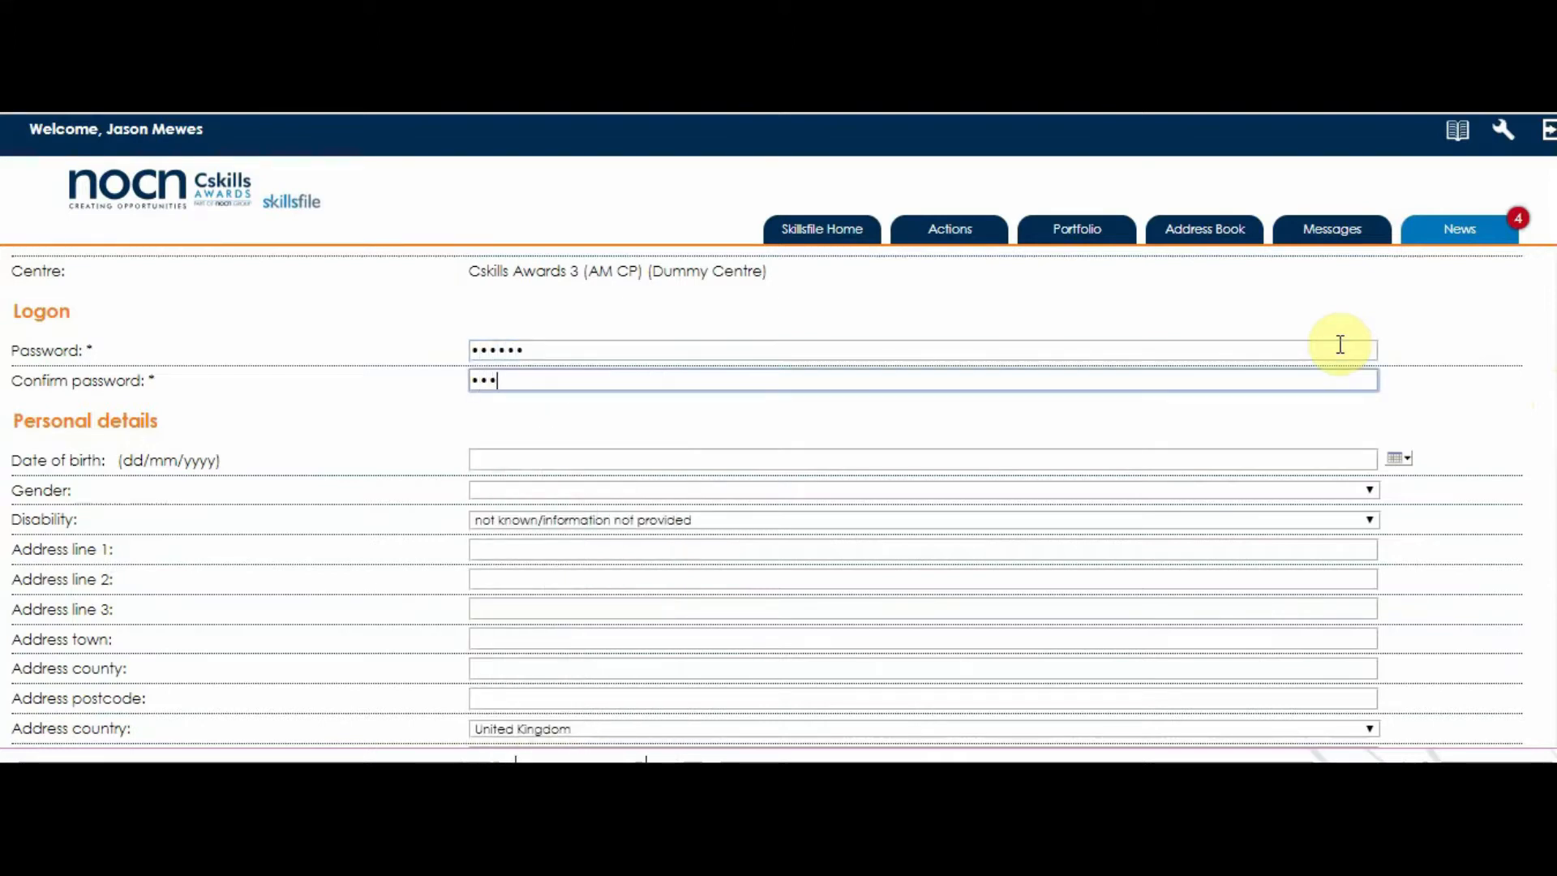
{"action": "type", "text": "•"}
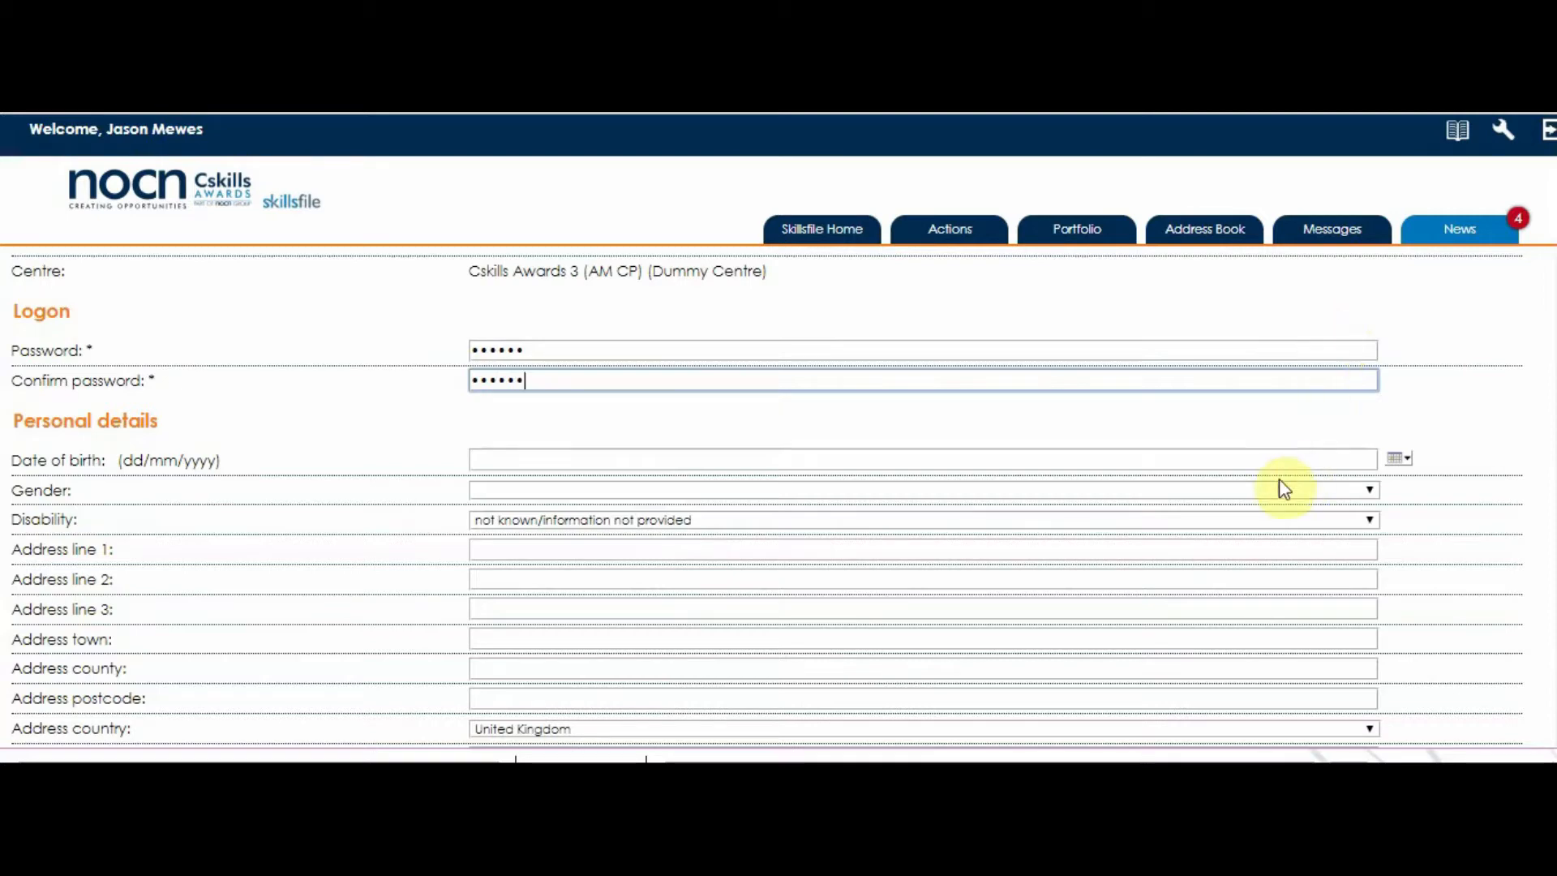
Enter the date of birth, set gender to Male, and autofill the address.
{"action": "left_click", "coordinate": [1077, 457]}
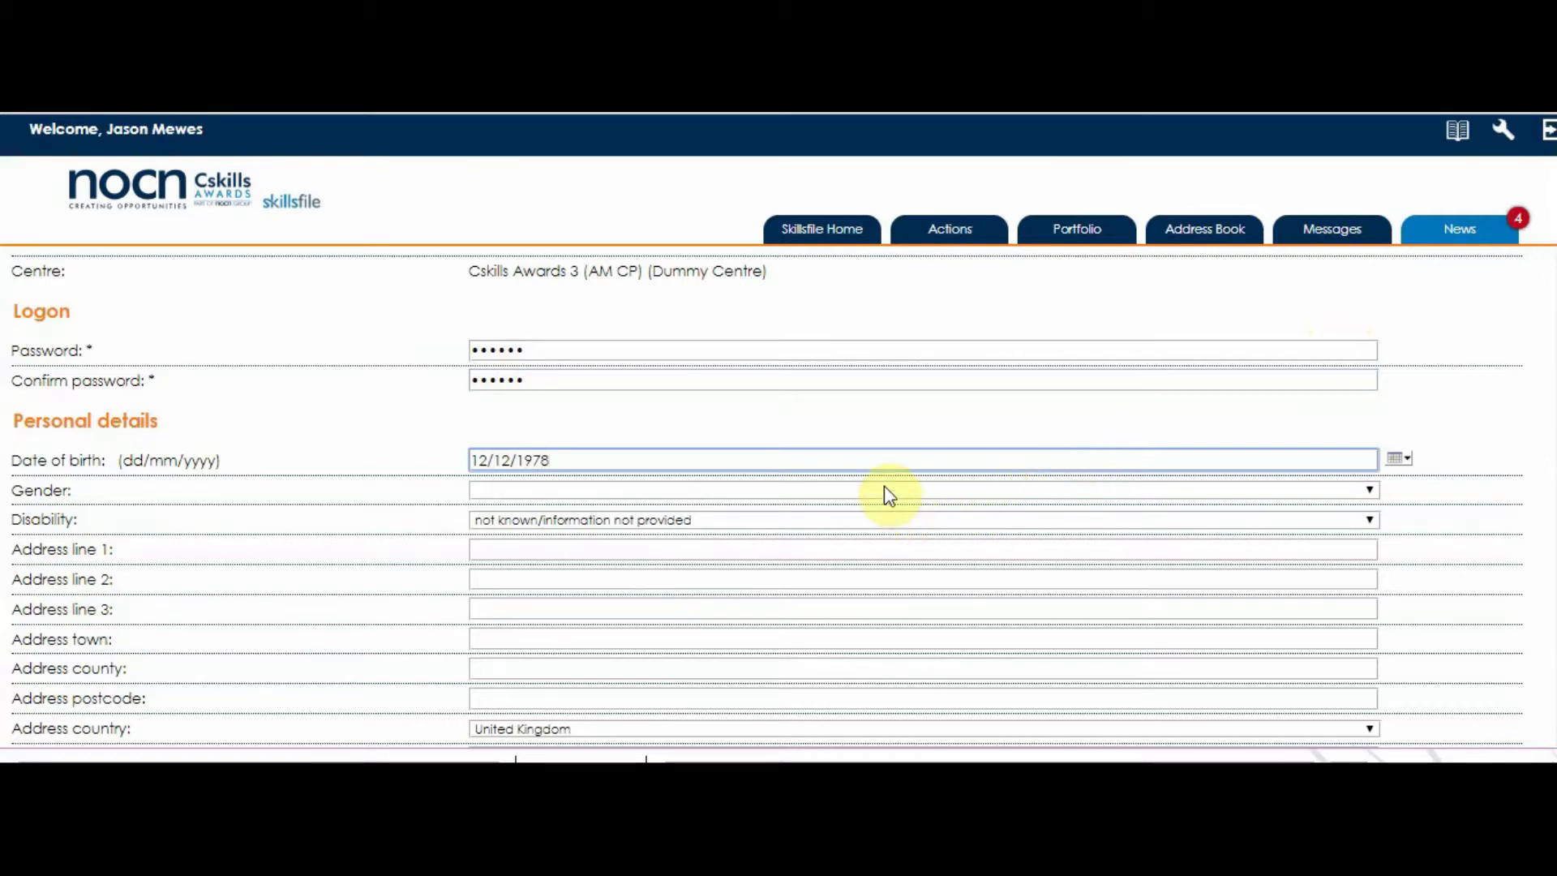
{"action": "key", "text": "Tab"}
{"action": "key", "text": "Tab"}
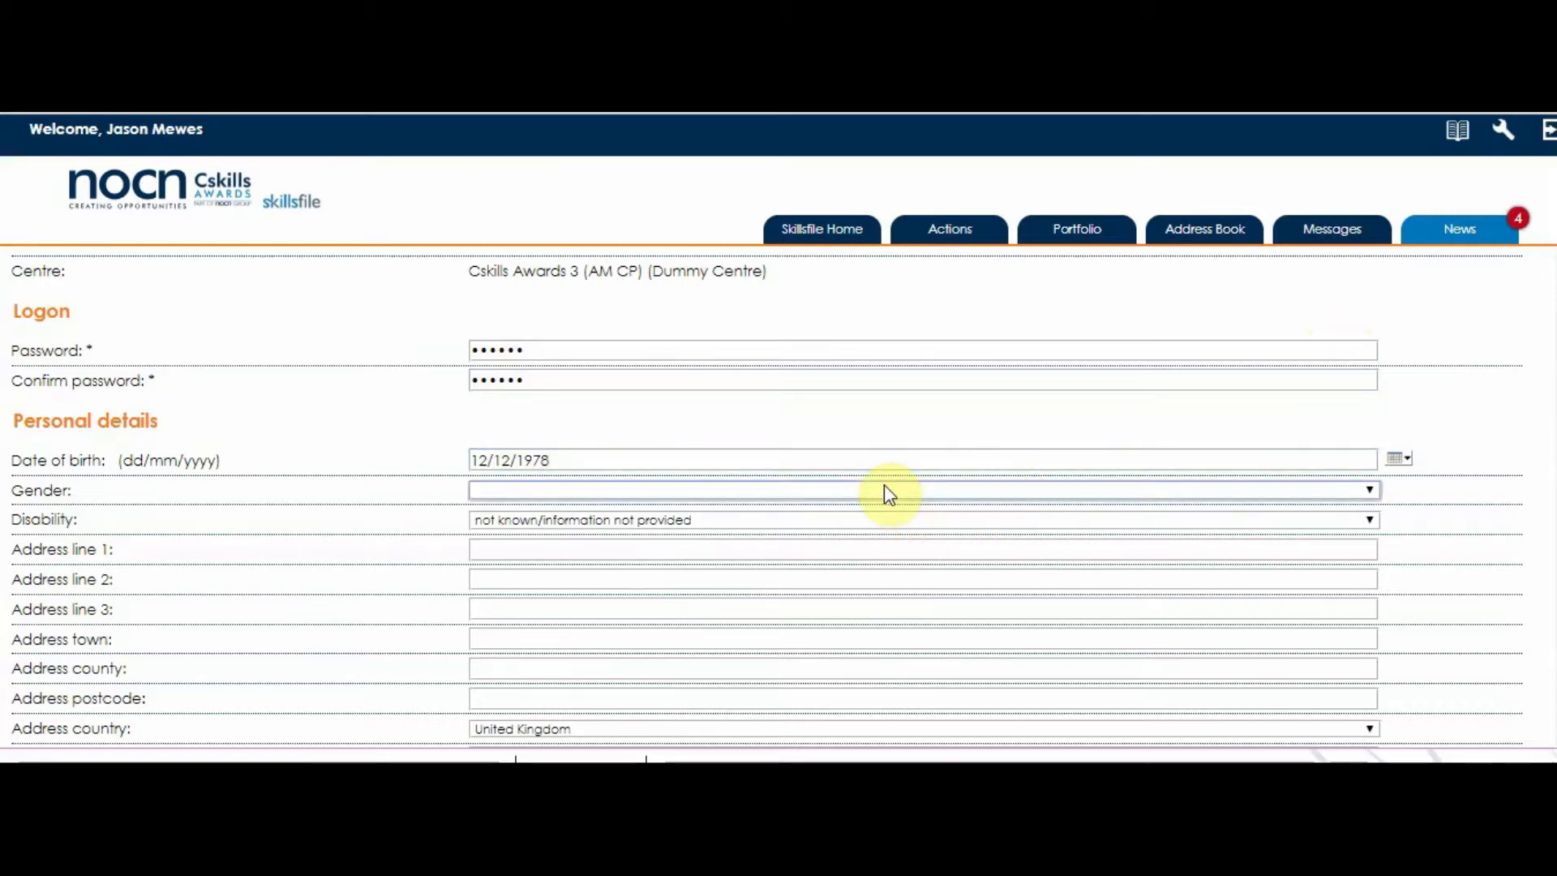
{"action": "key", "text": "n"}
{"action": "key", "text": "m"}
{"action": "key", "text": "f"}
{"action": "key", "text": "m"}
{"action": "left_click", "coordinate": [487, 552]}
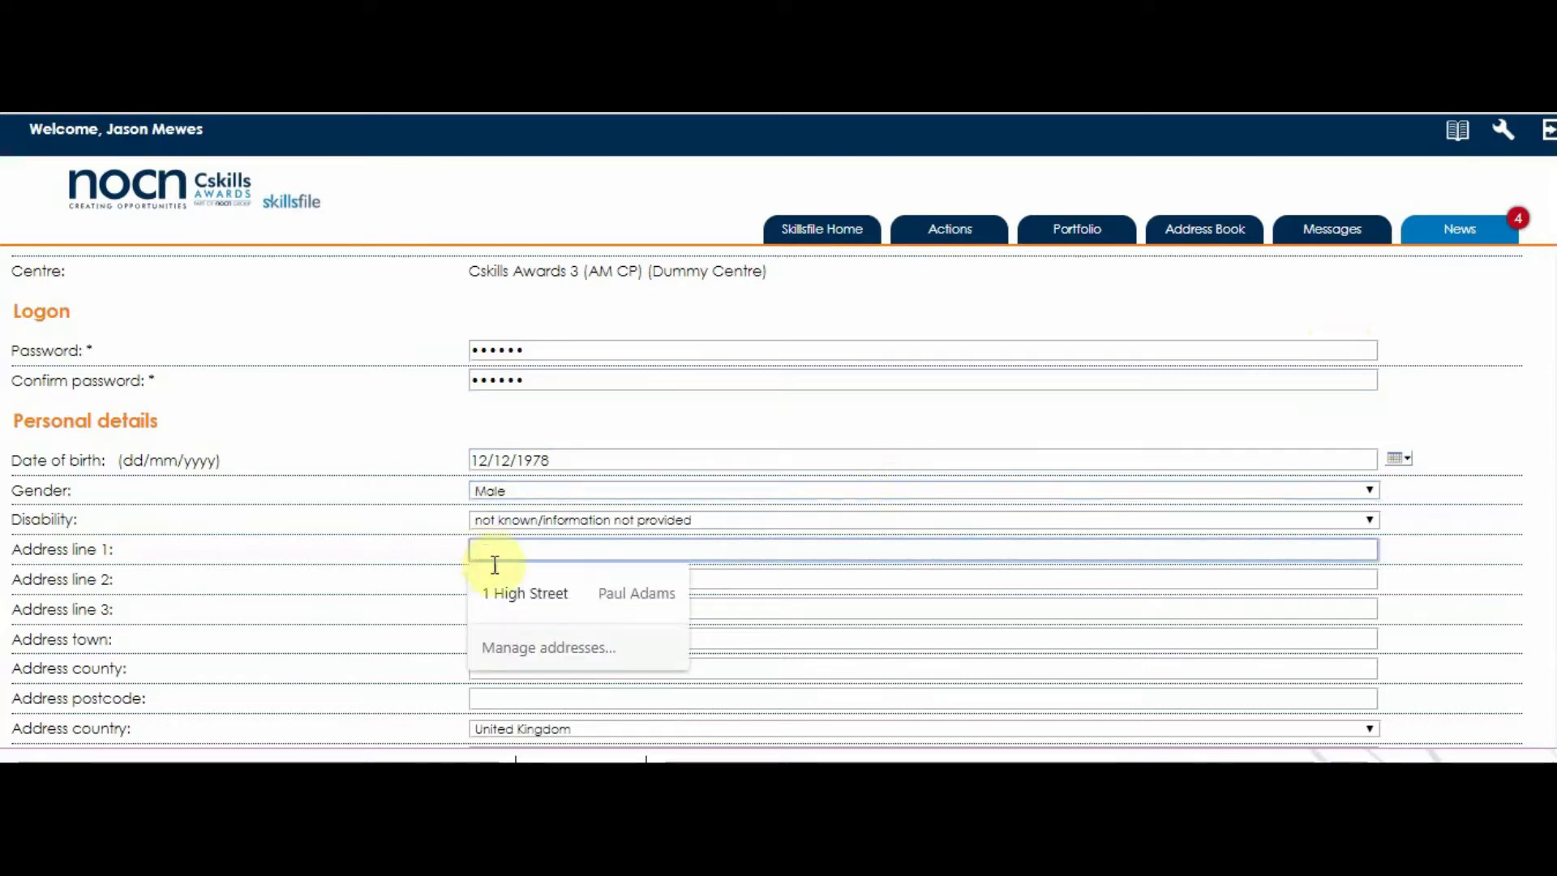
{"action": "left_click", "coordinate": [506, 587]}
{"action": "scroll", "coordinate": [417, 567], "scroll_direction": "down", "scroll_amount": 8}
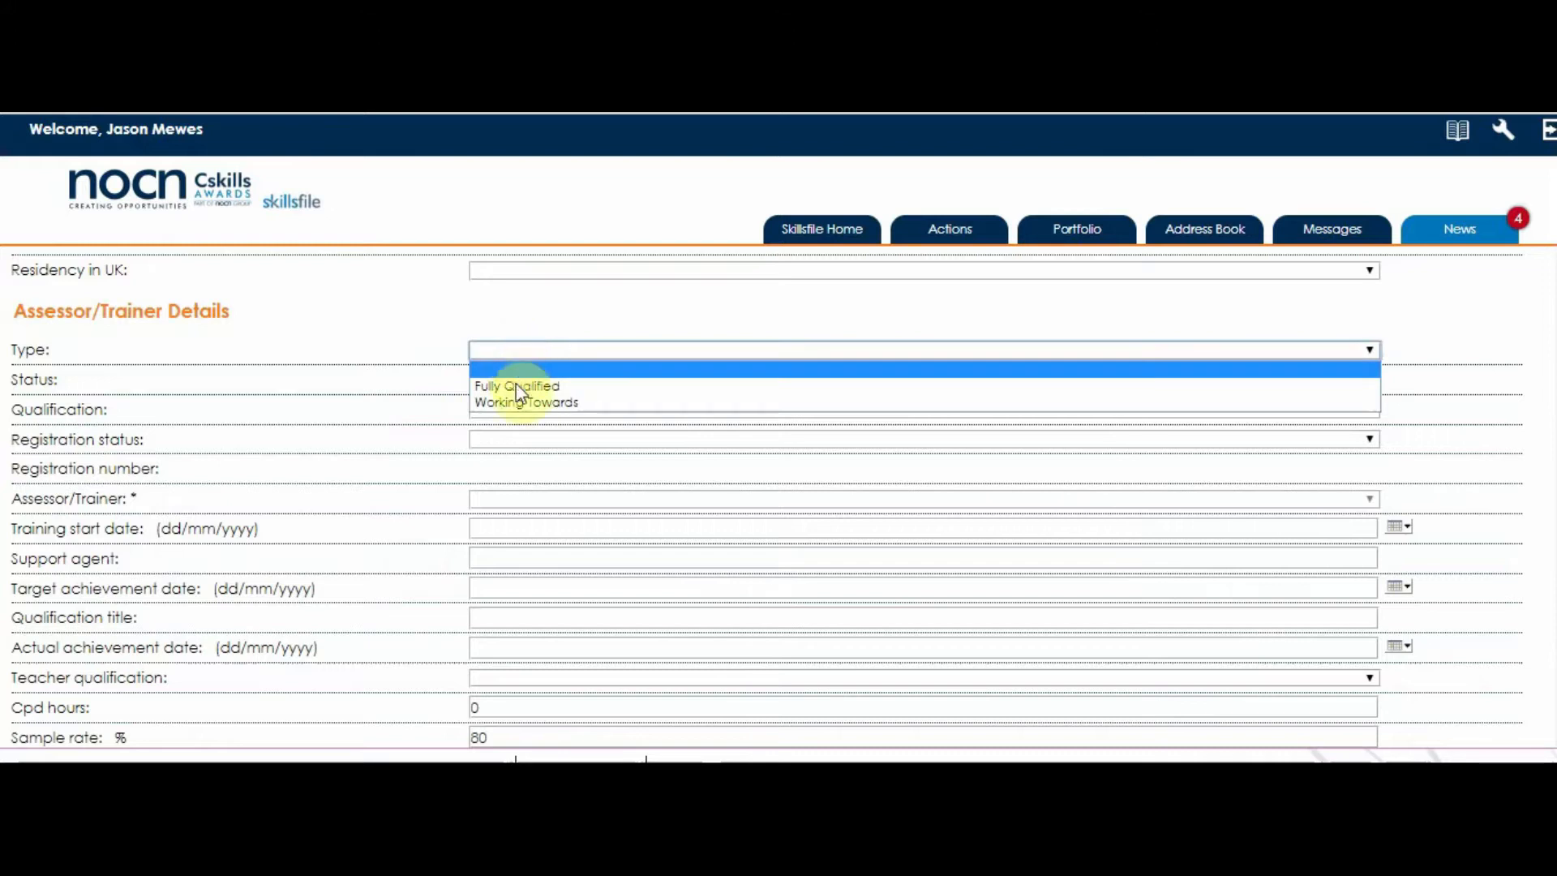
Make the assessor Fully Qualified, Working for centre, qualification Awarded, and Registered.
{"action": "left_click", "coordinate": [516, 386]}
{"action": "left_click", "coordinate": [514, 379]}
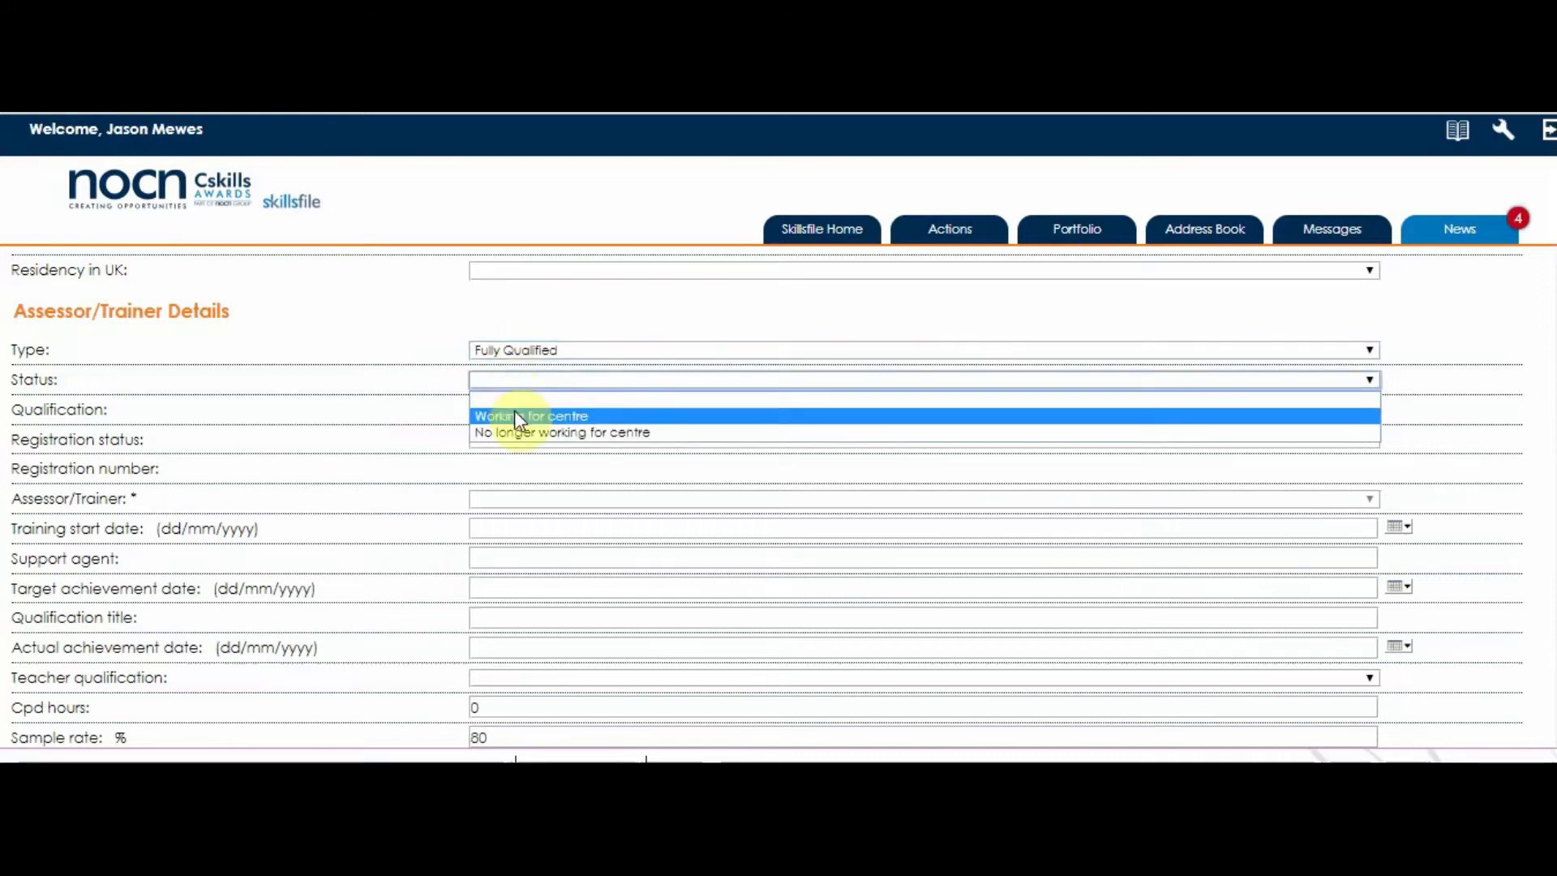
{"action": "left_click", "coordinate": [514, 413]}
{"action": "left_click", "coordinate": [514, 411]}
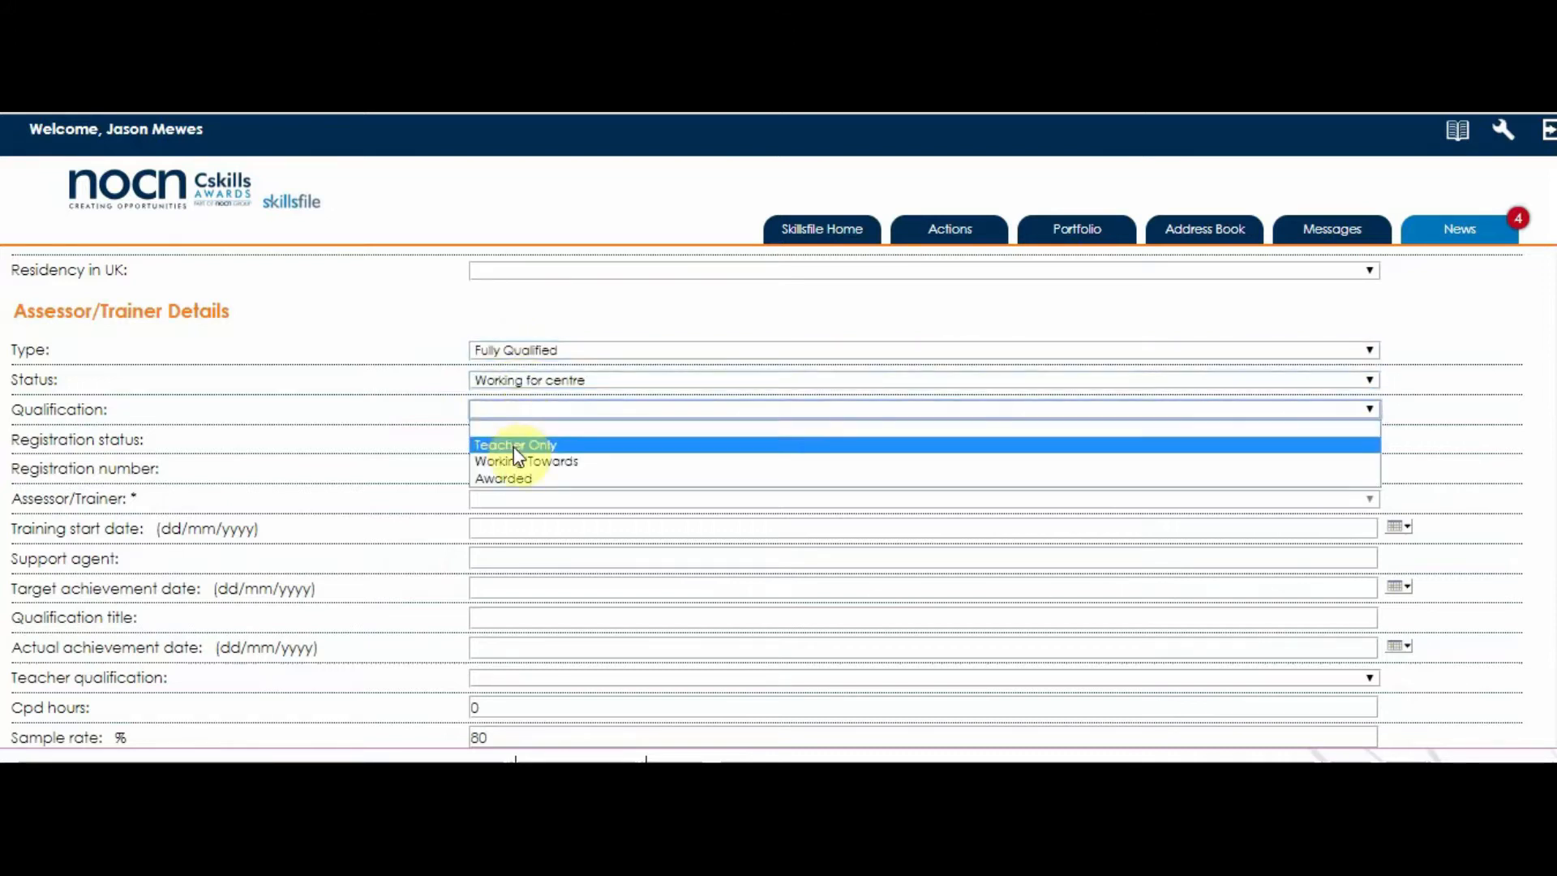
{"action": "left_click", "coordinate": [513, 470]}
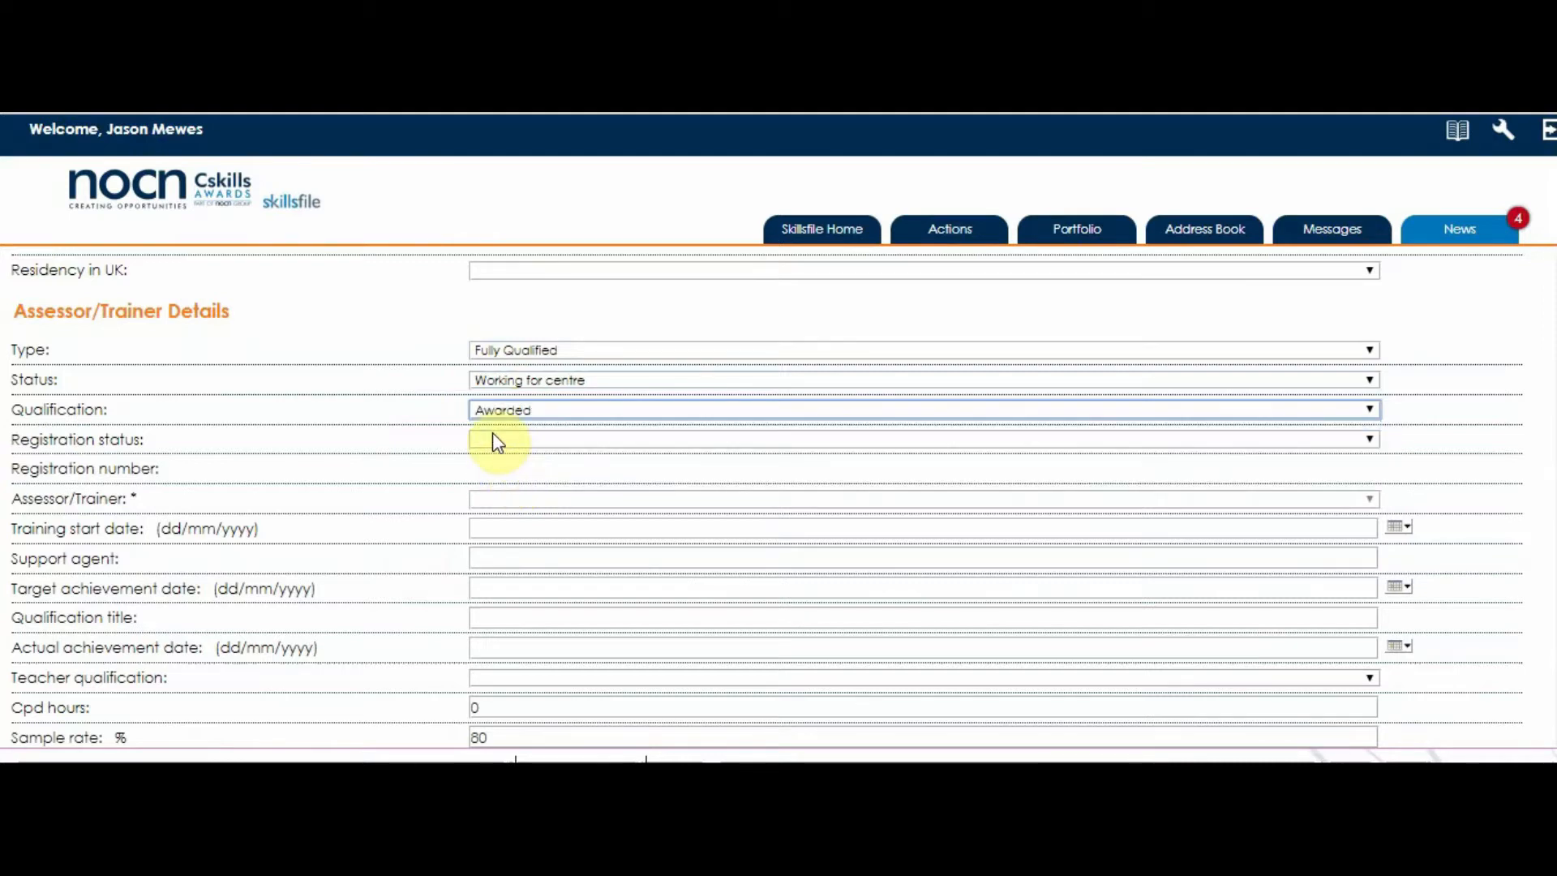
{"action": "left_click", "coordinate": [495, 438]}
{"action": "left_click", "coordinate": [496, 506]}
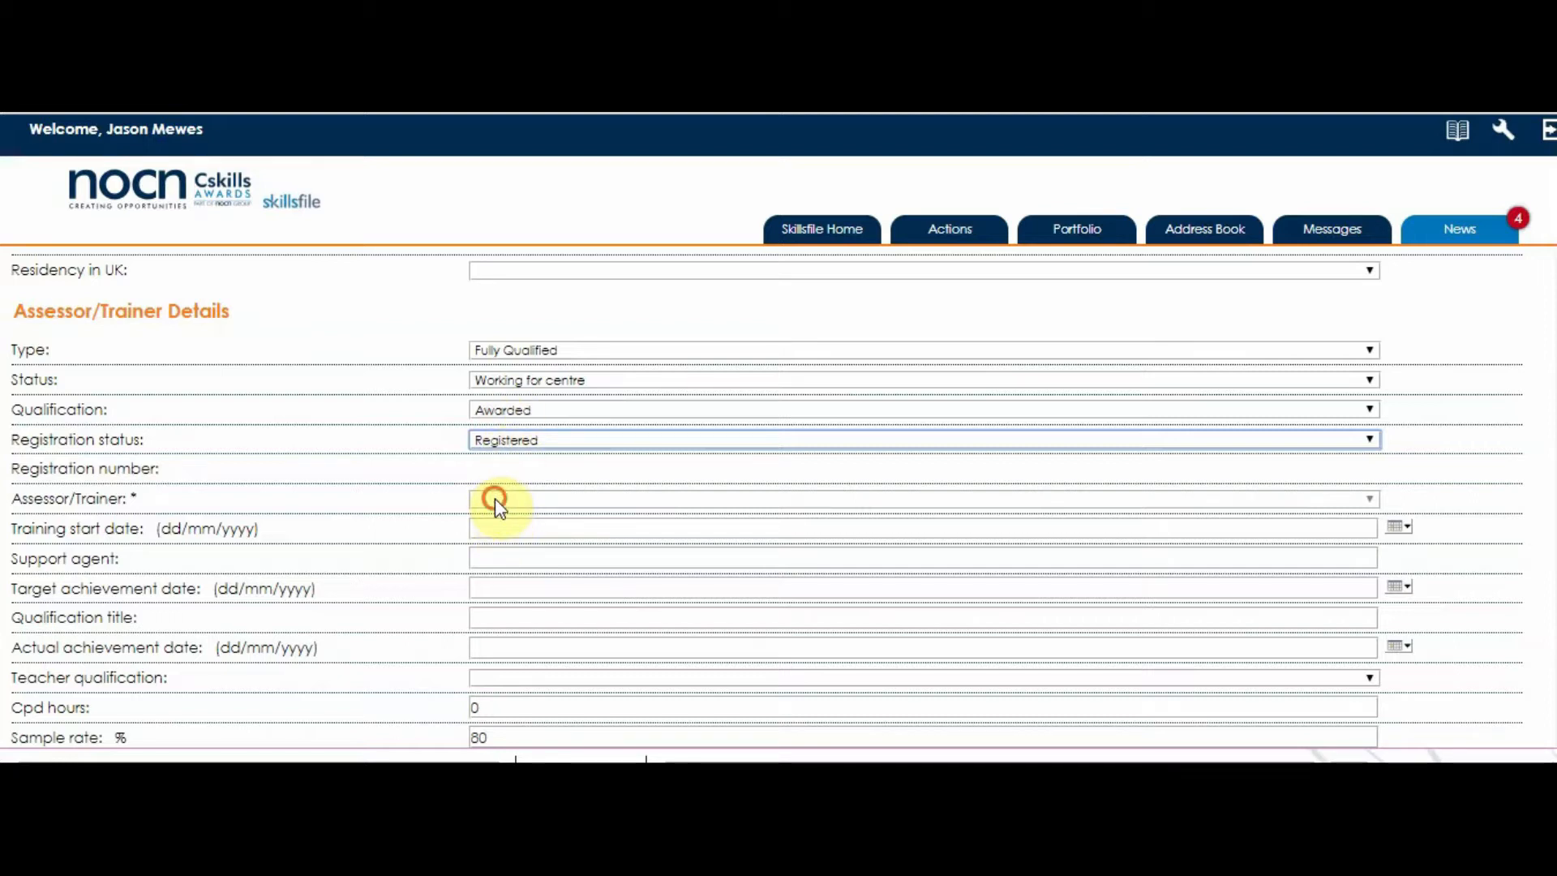
Set the qualification status to Awarded, leaving the assessor/trainer name unselected.
{"action": "left_click", "coordinate": [520, 413]}
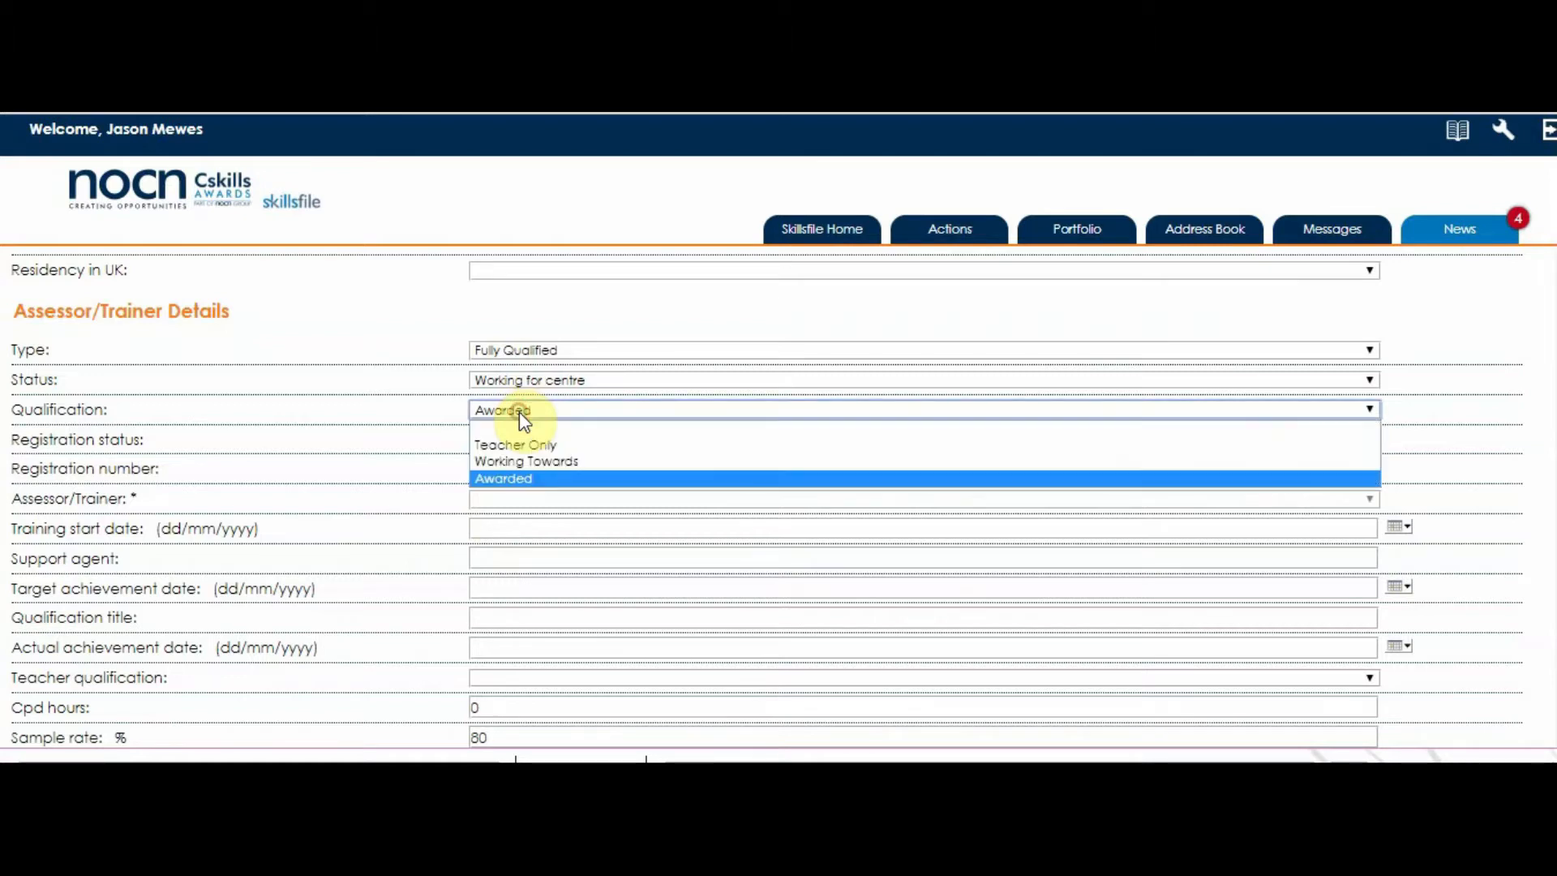
{"action": "left_click", "coordinate": [520, 461]}
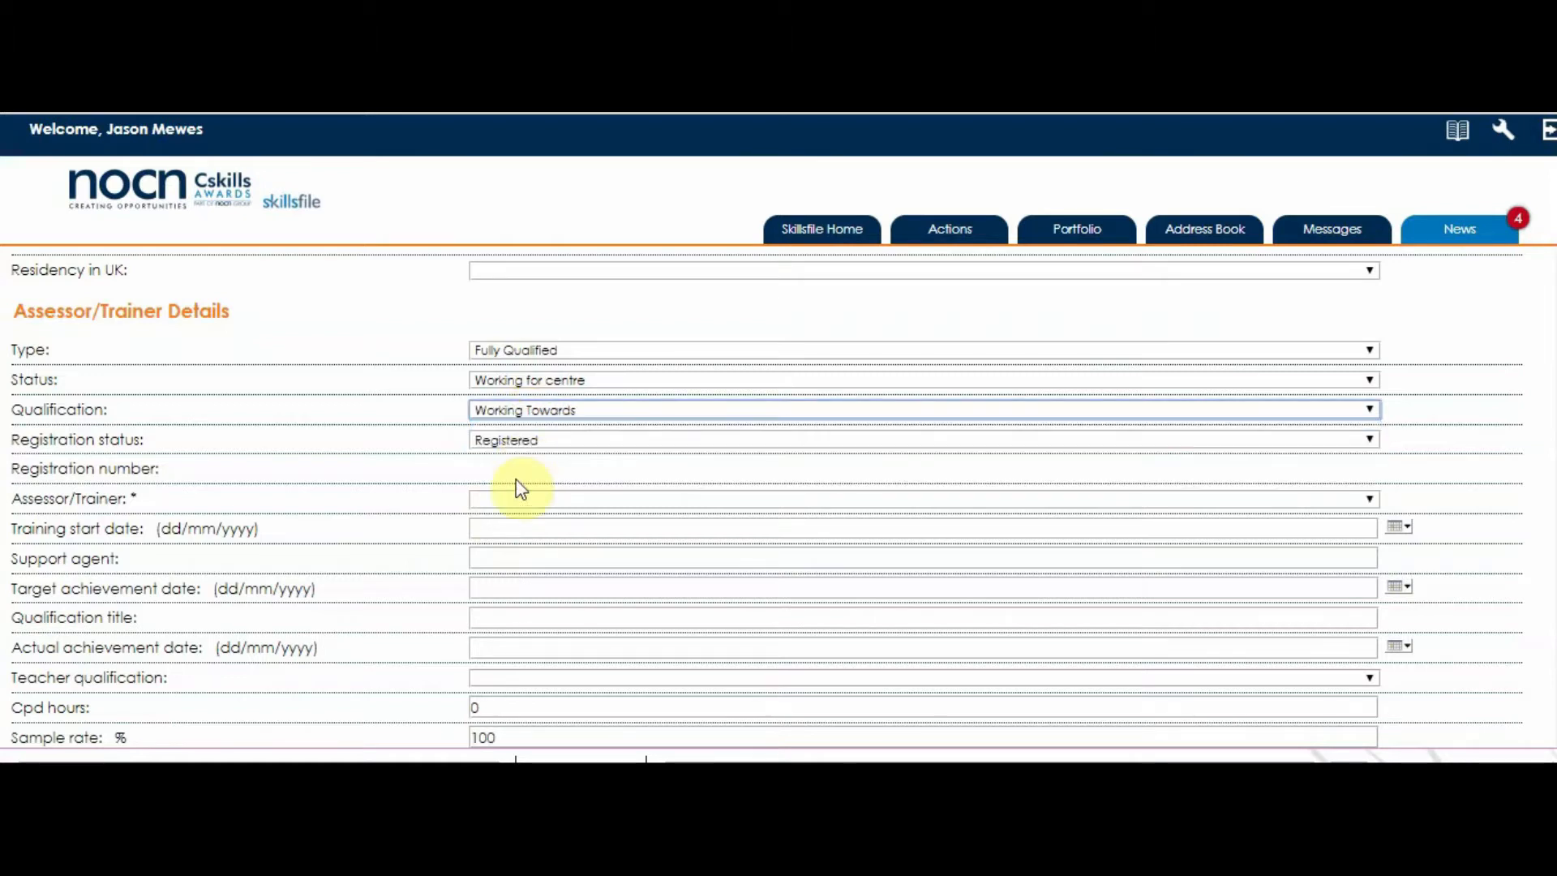
{"action": "left_click", "coordinate": [518, 501]}
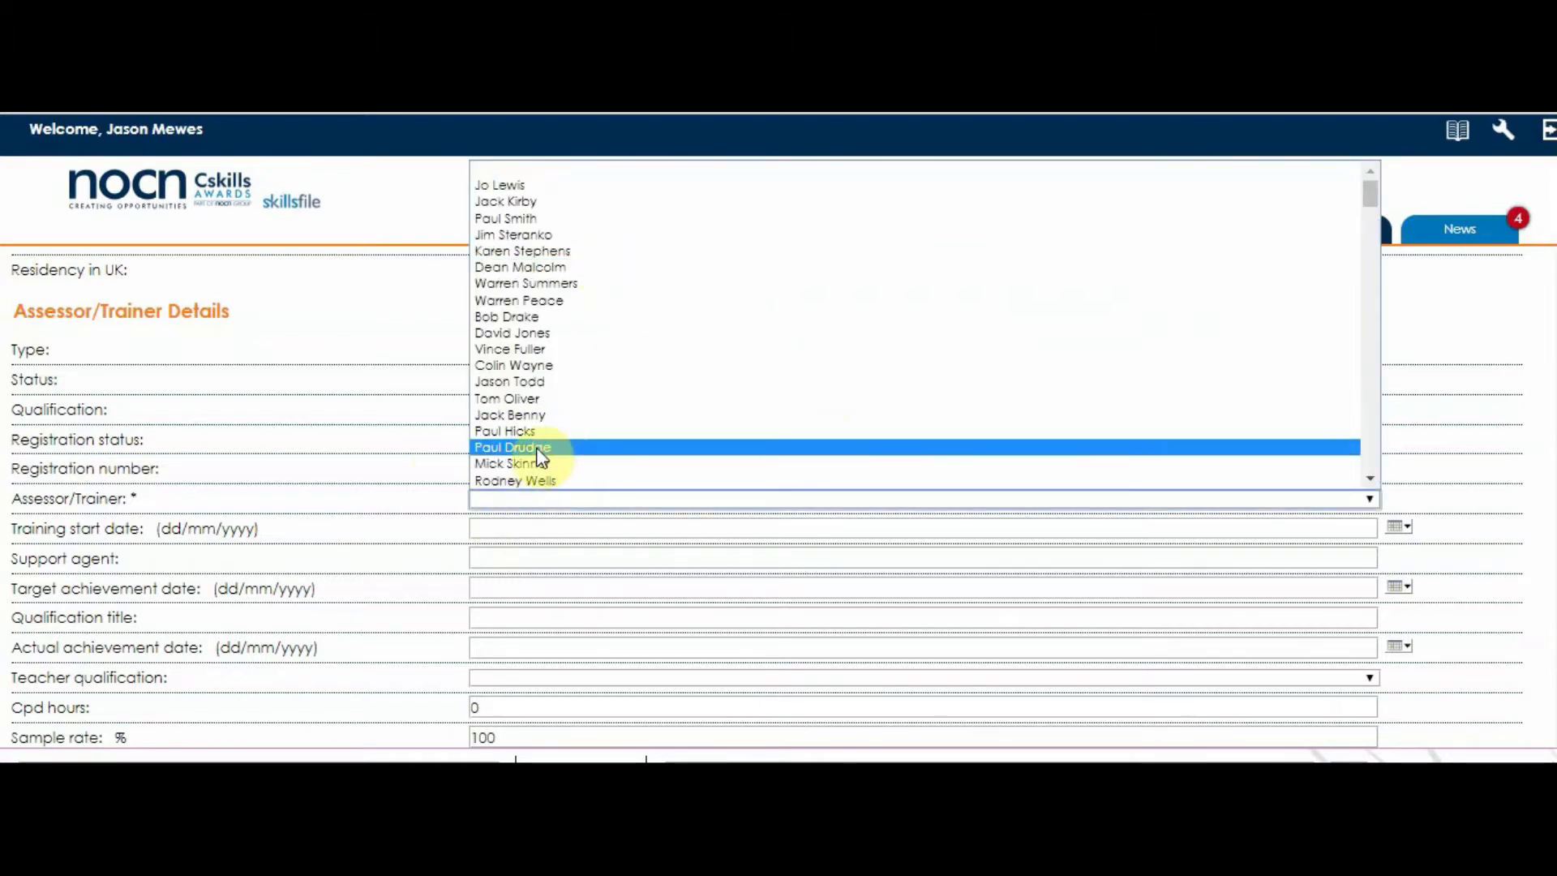
{"action": "left_click", "coordinate": [382, 468]}
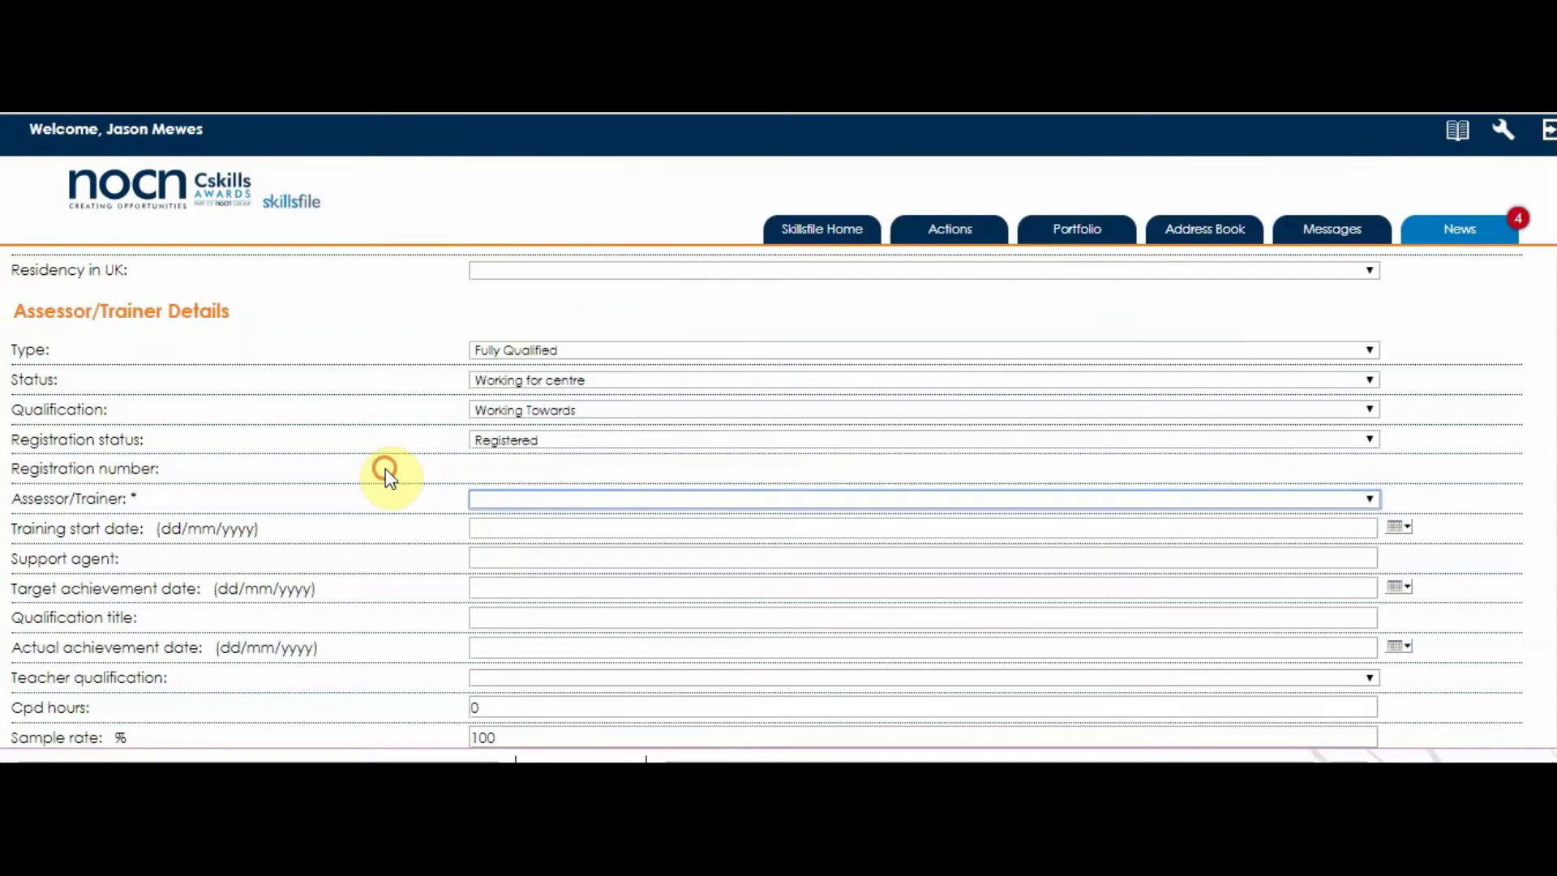
{"action": "left_click", "coordinate": [543, 410]}
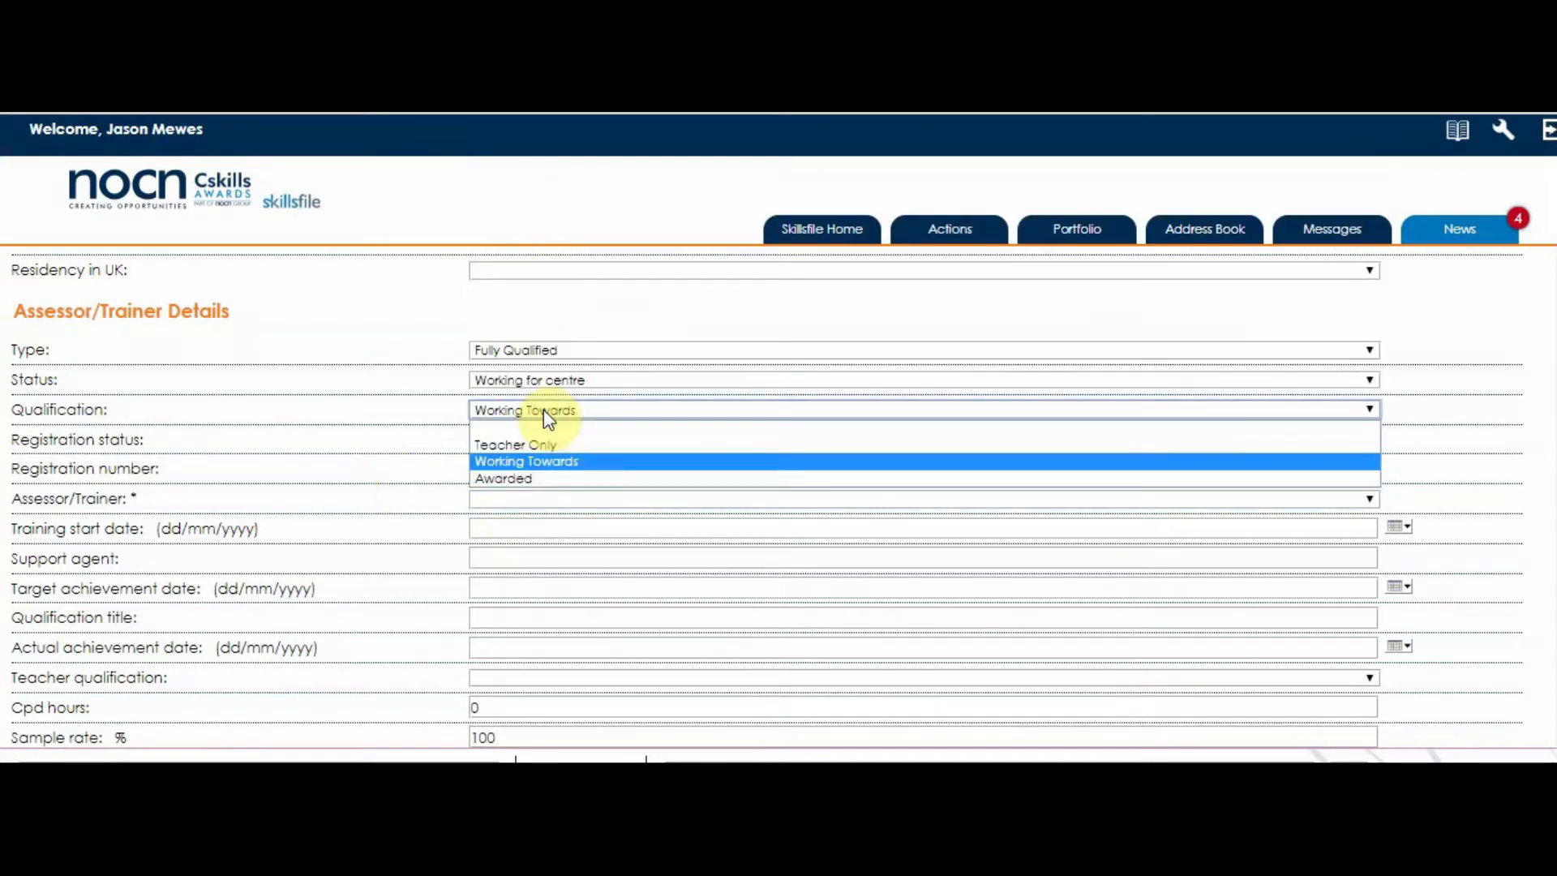
{"action": "left_click", "coordinate": [538, 479]}
{"action": "scroll", "coordinate": [503, 522], "scroll_direction": "down", "scroll_amount": 2}
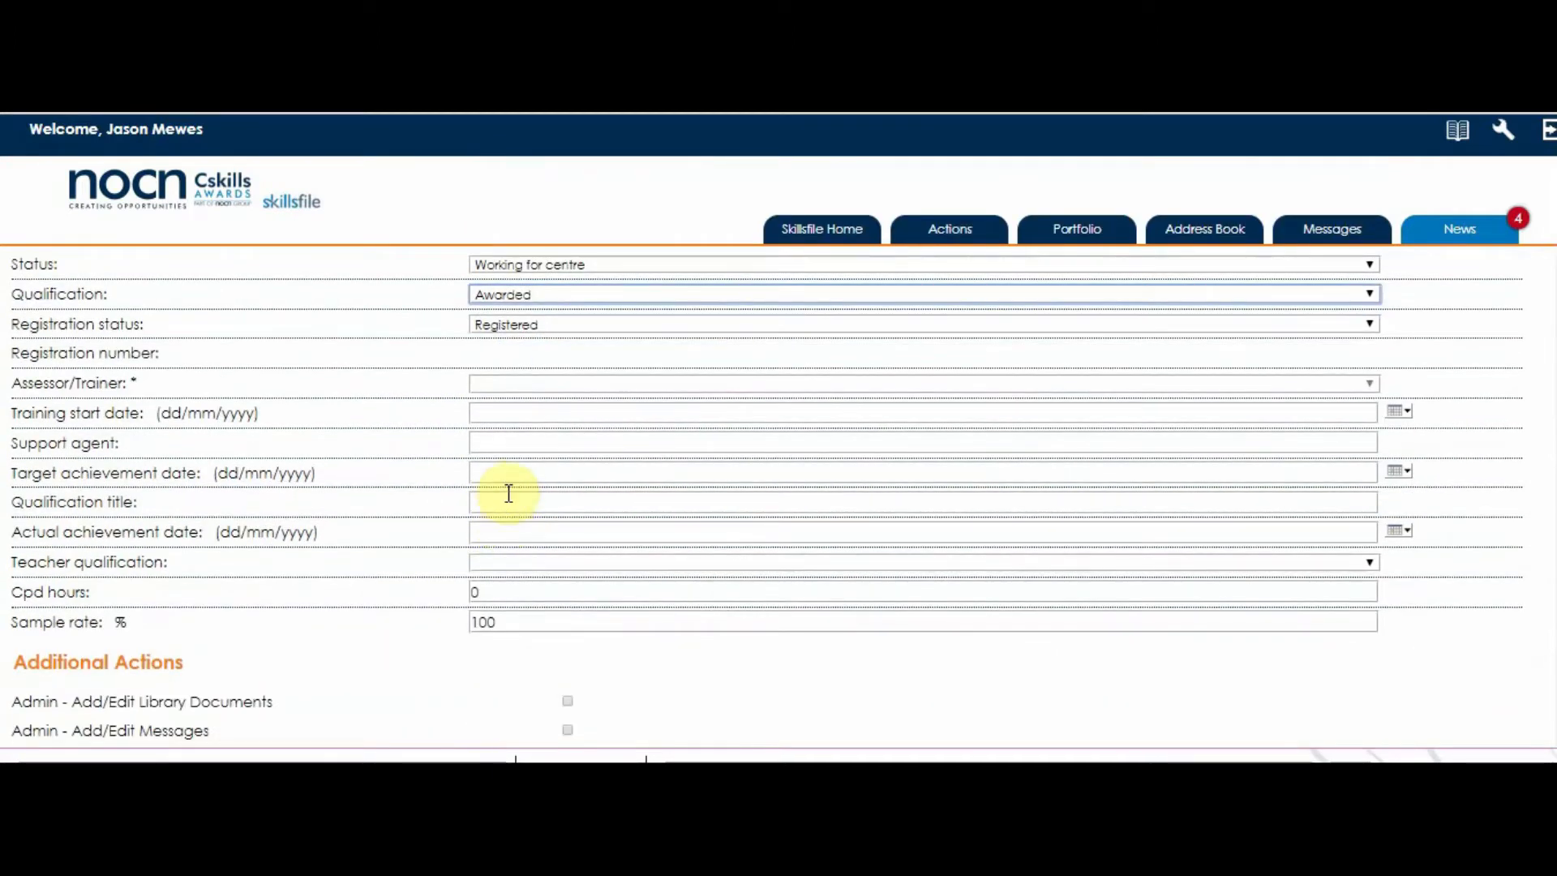
Choose qualification title A1, achievement date 12/12/2006, and teacher qualification Awarded.
{"action": "left_click", "coordinate": [511, 501]}
{"action": "left_click", "coordinate": [502, 547]}
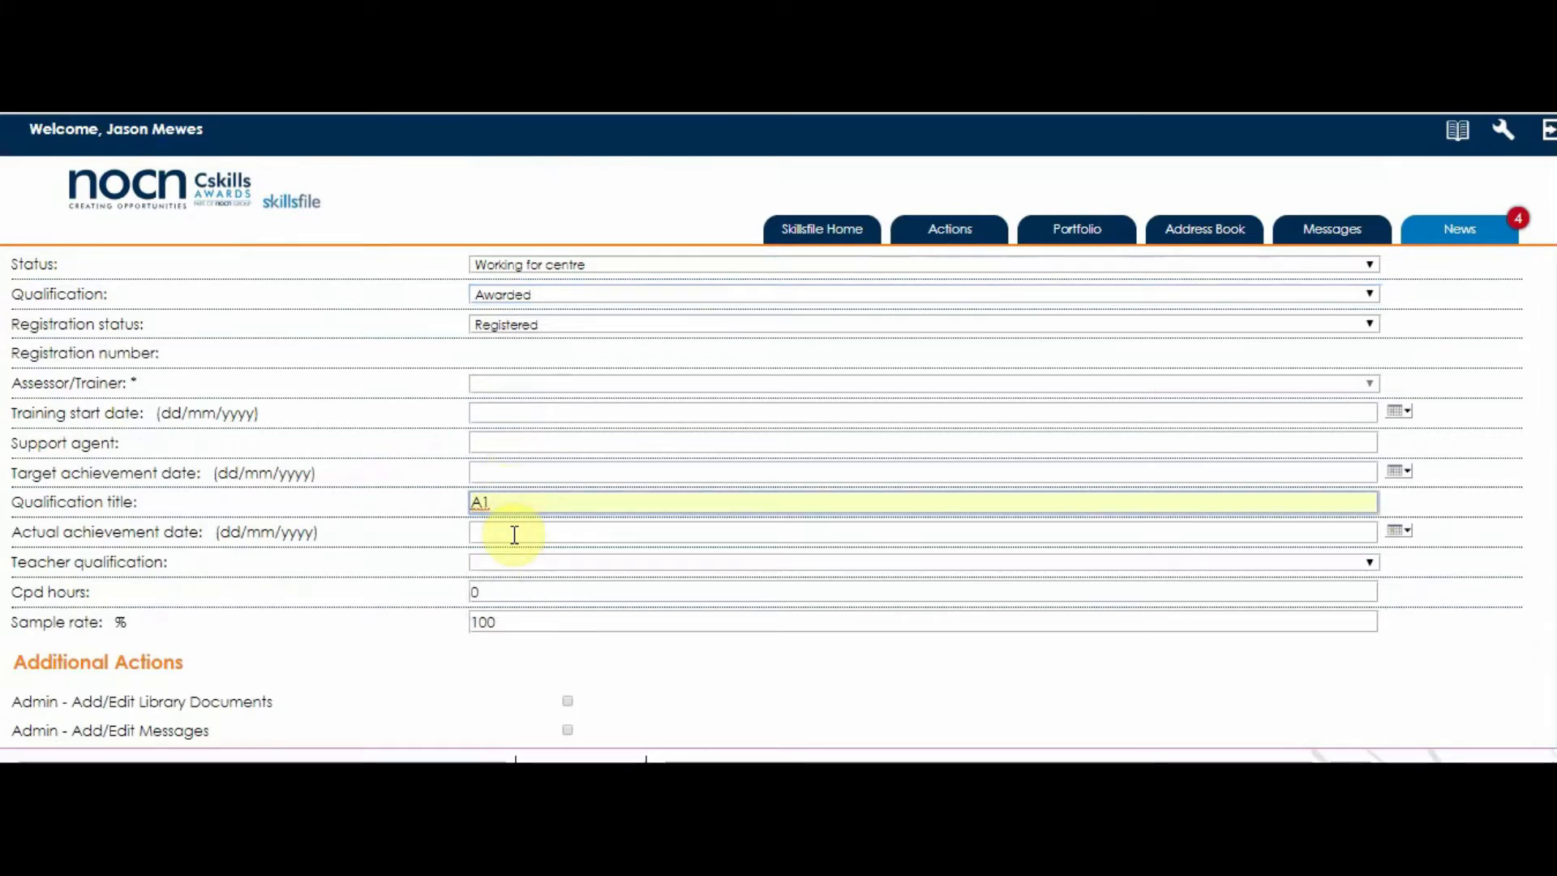
{"action": "left_click", "coordinate": [513, 535]}
{"action": "type", "text": "12"}
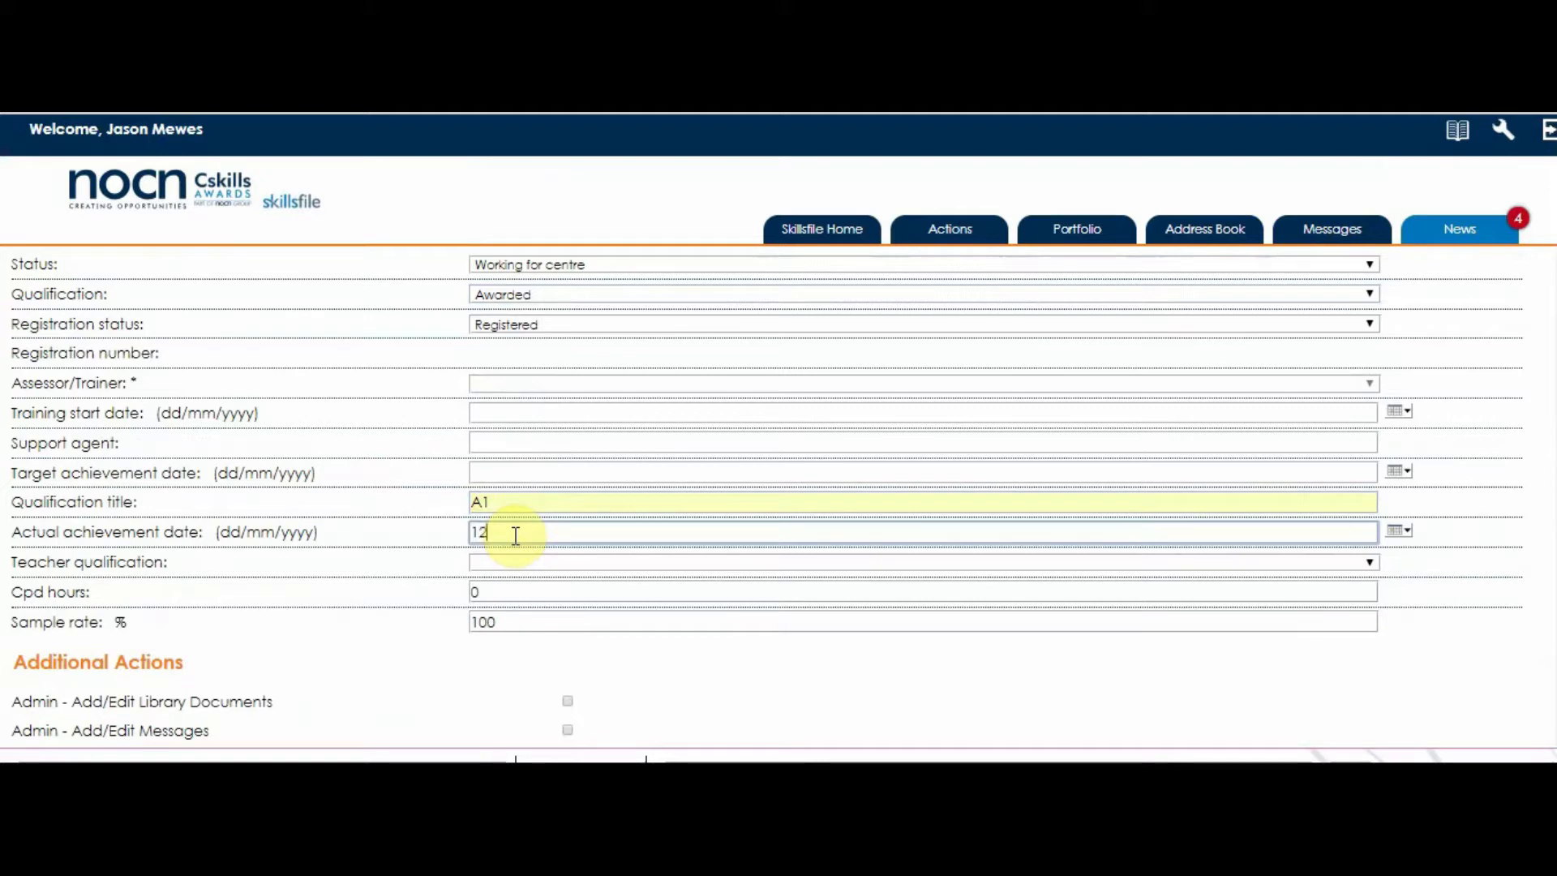
{"action": "type", "text": "/12/2006"}
{"action": "scroll", "coordinate": [523, 582], "scroll_direction": "down", "scroll_amount": 3}
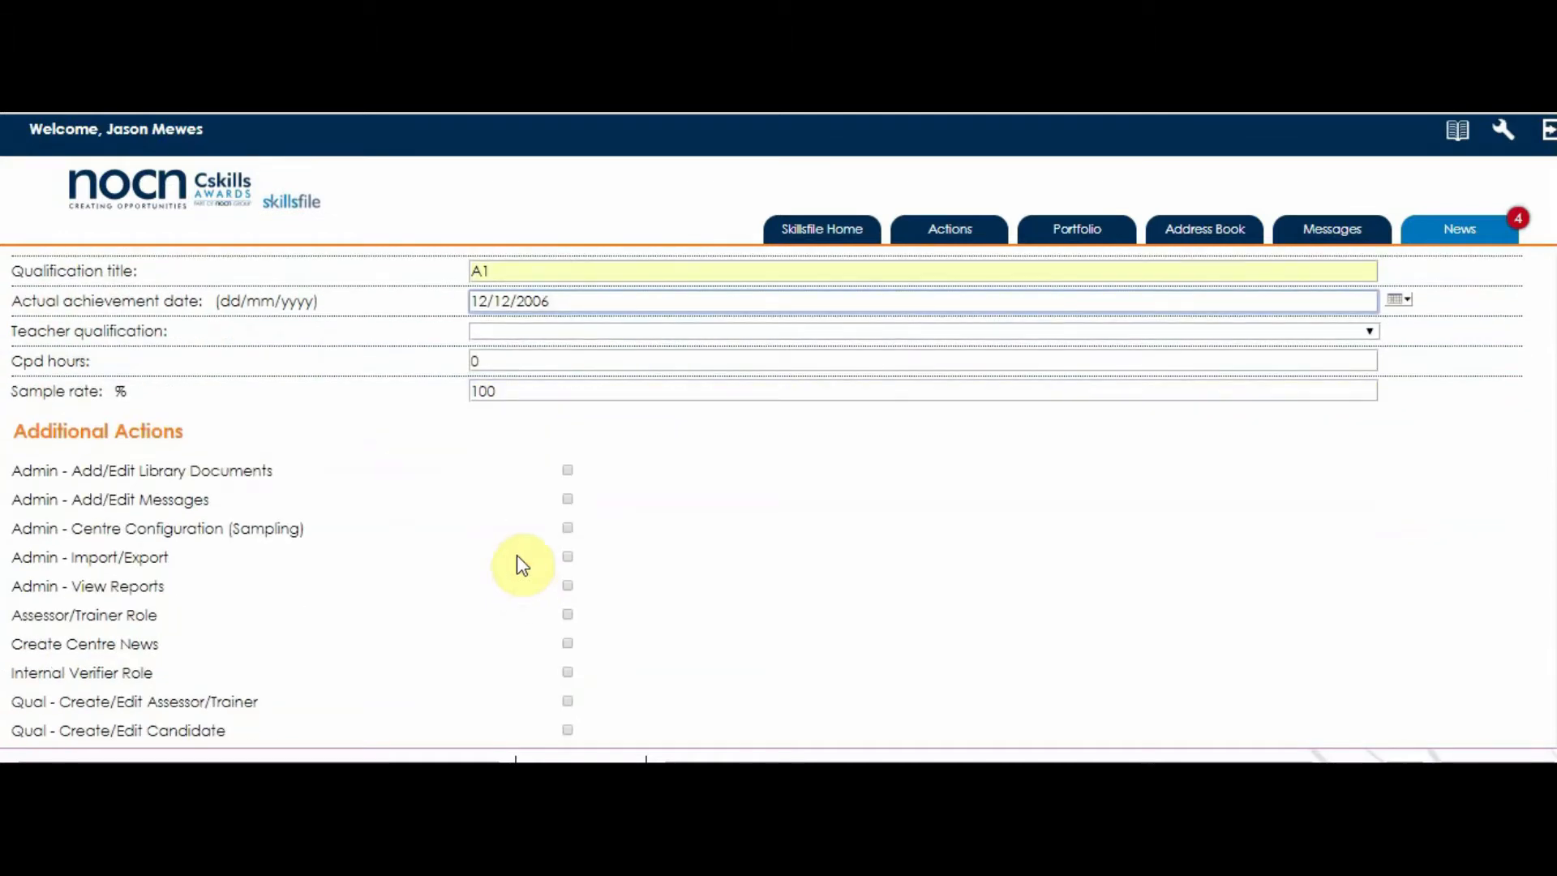
{"action": "left_click", "coordinate": [509, 329]}
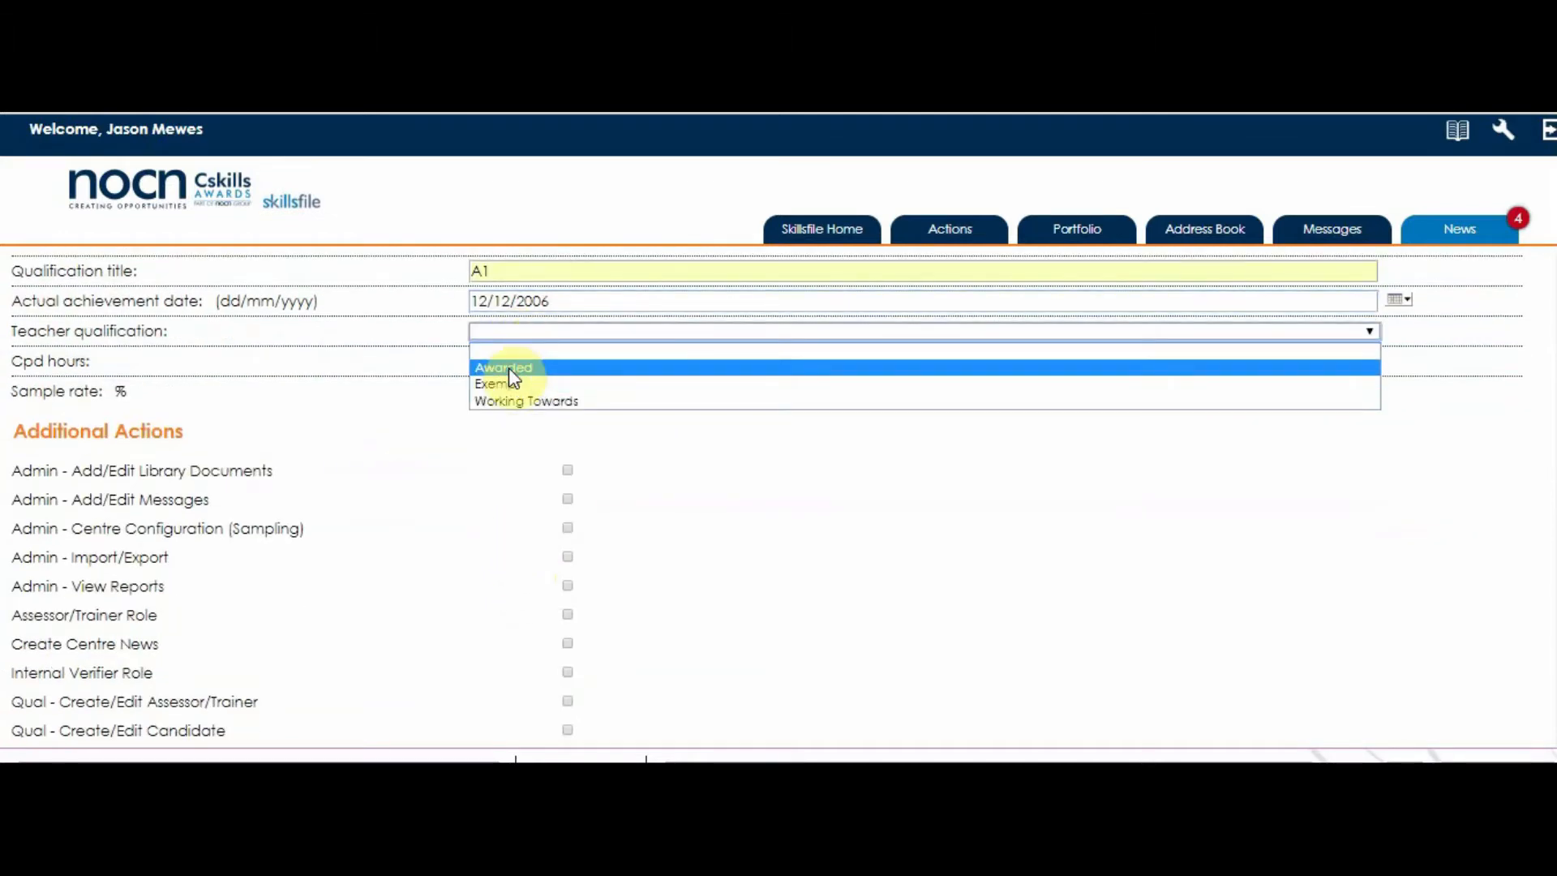
{"action": "left_click", "coordinate": [508, 368]}
{"action": "scroll", "coordinate": [498, 471], "scroll_direction": "down", "scroll_amount": 3}
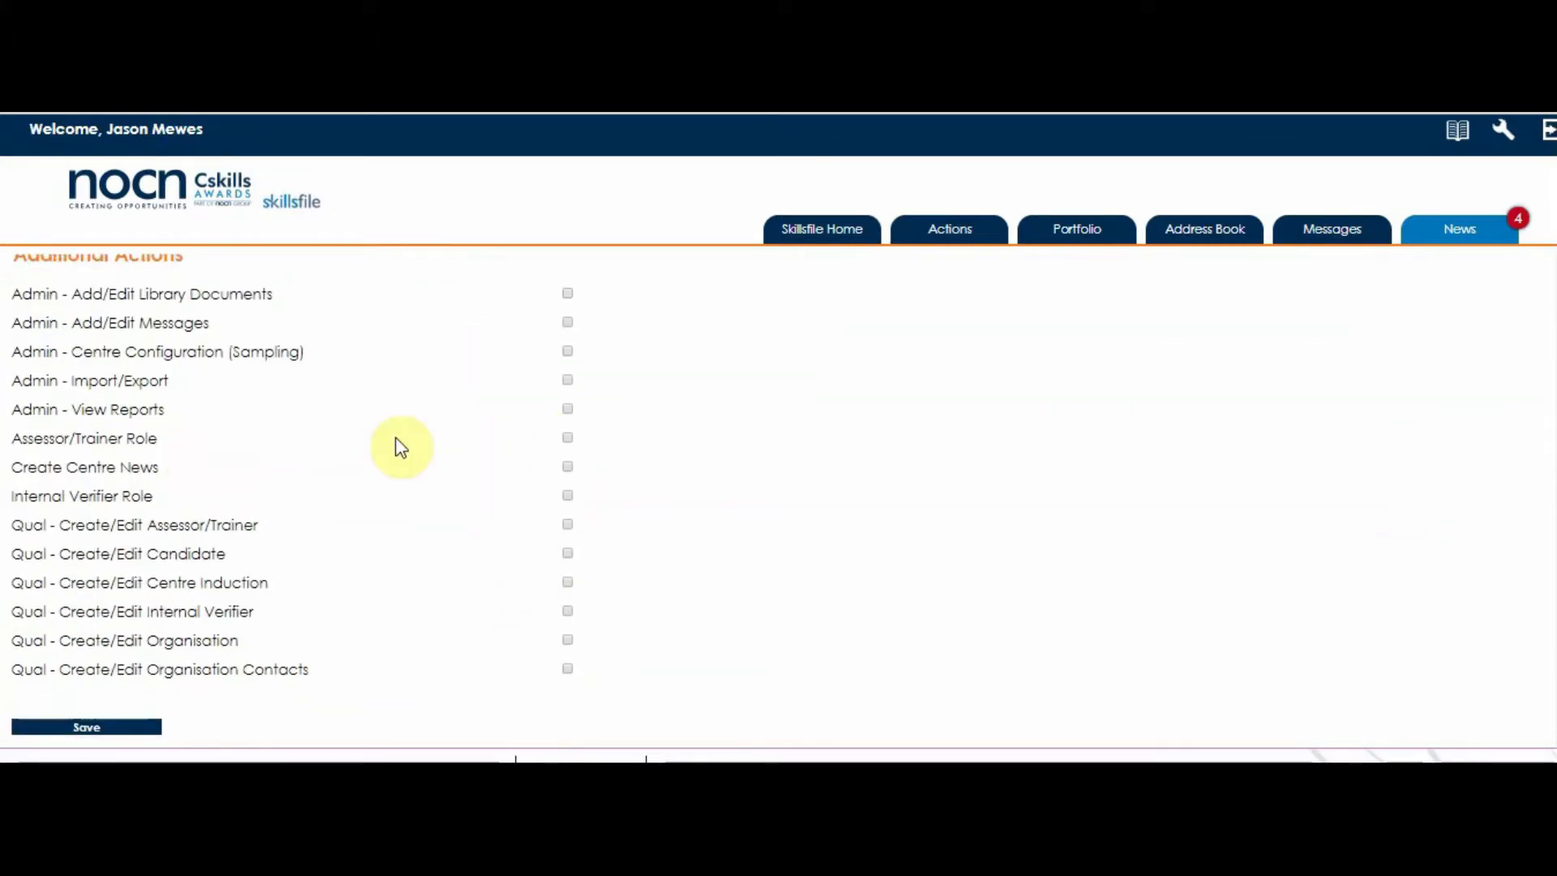
Grant Assessor/Trainer Role, Create/Edit Candidate, Create/Edit Organisation and Organisation Contacts, then save the account.
{"action": "left_click", "coordinate": [575, 437]}
{"action": "left_click", "coordinate": [566, 438]}
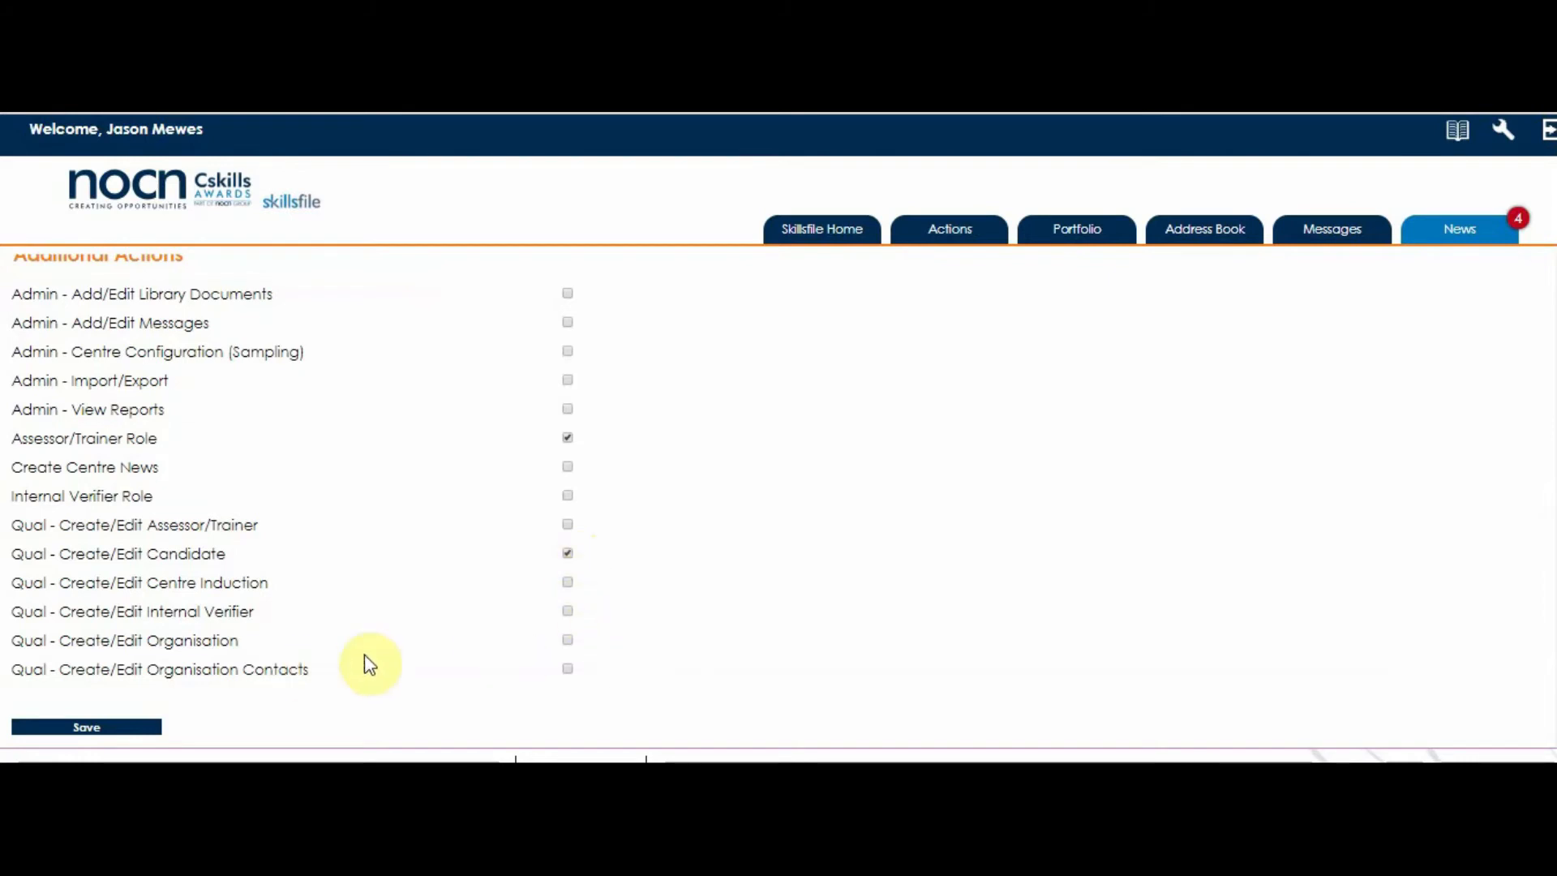
{"action": "left_click", "coordinate": [568, 639]}
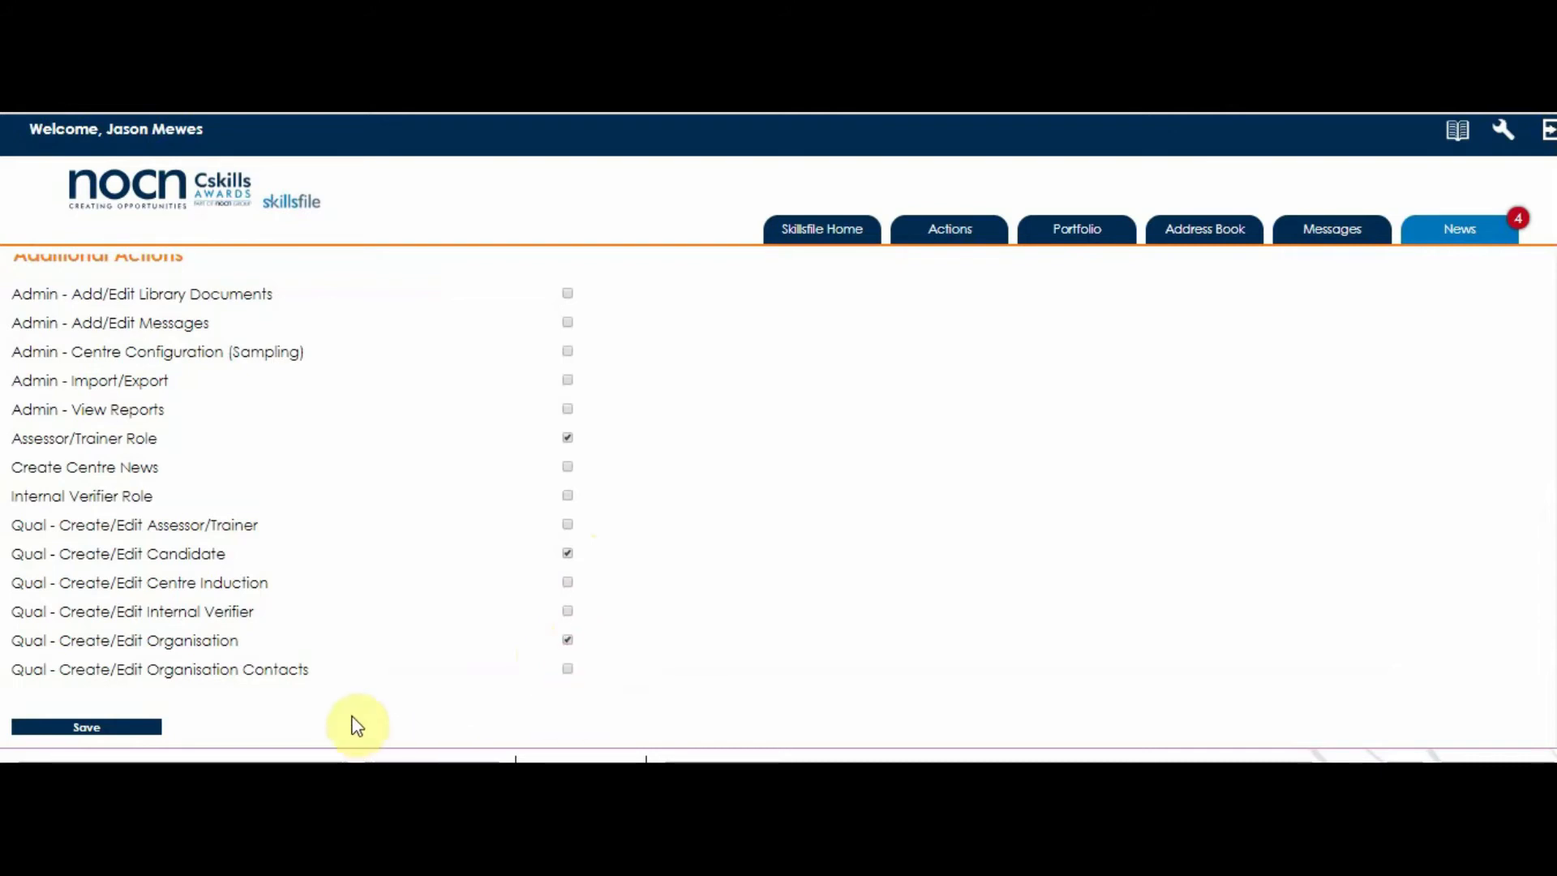
{"action": "left_click", "coordinate": [567, 668]}
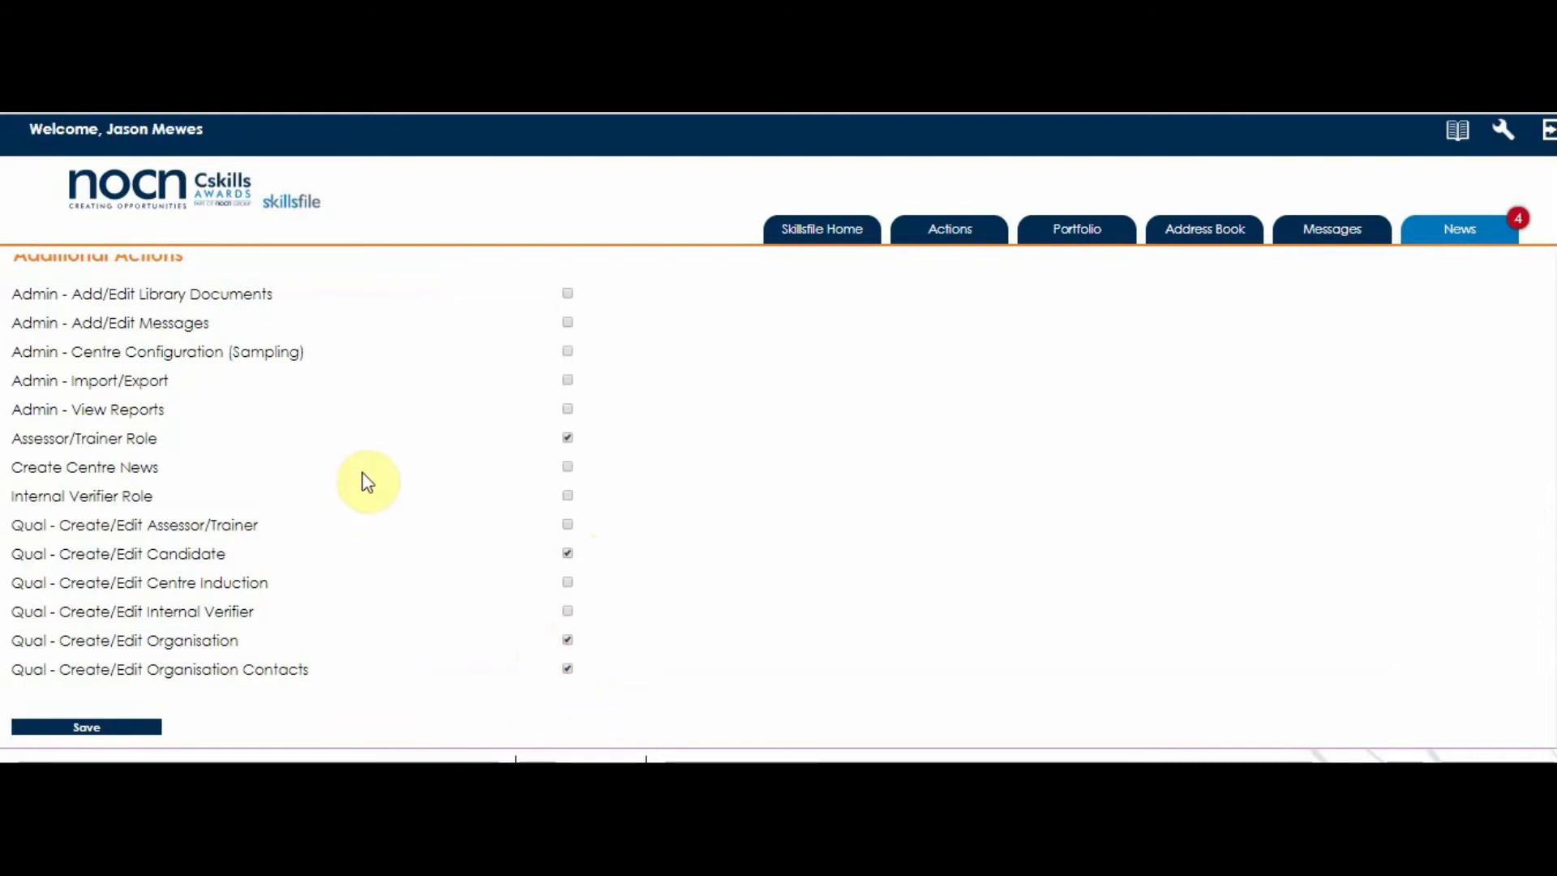
{"action": "left_click", "coordinate": [100, 729]}
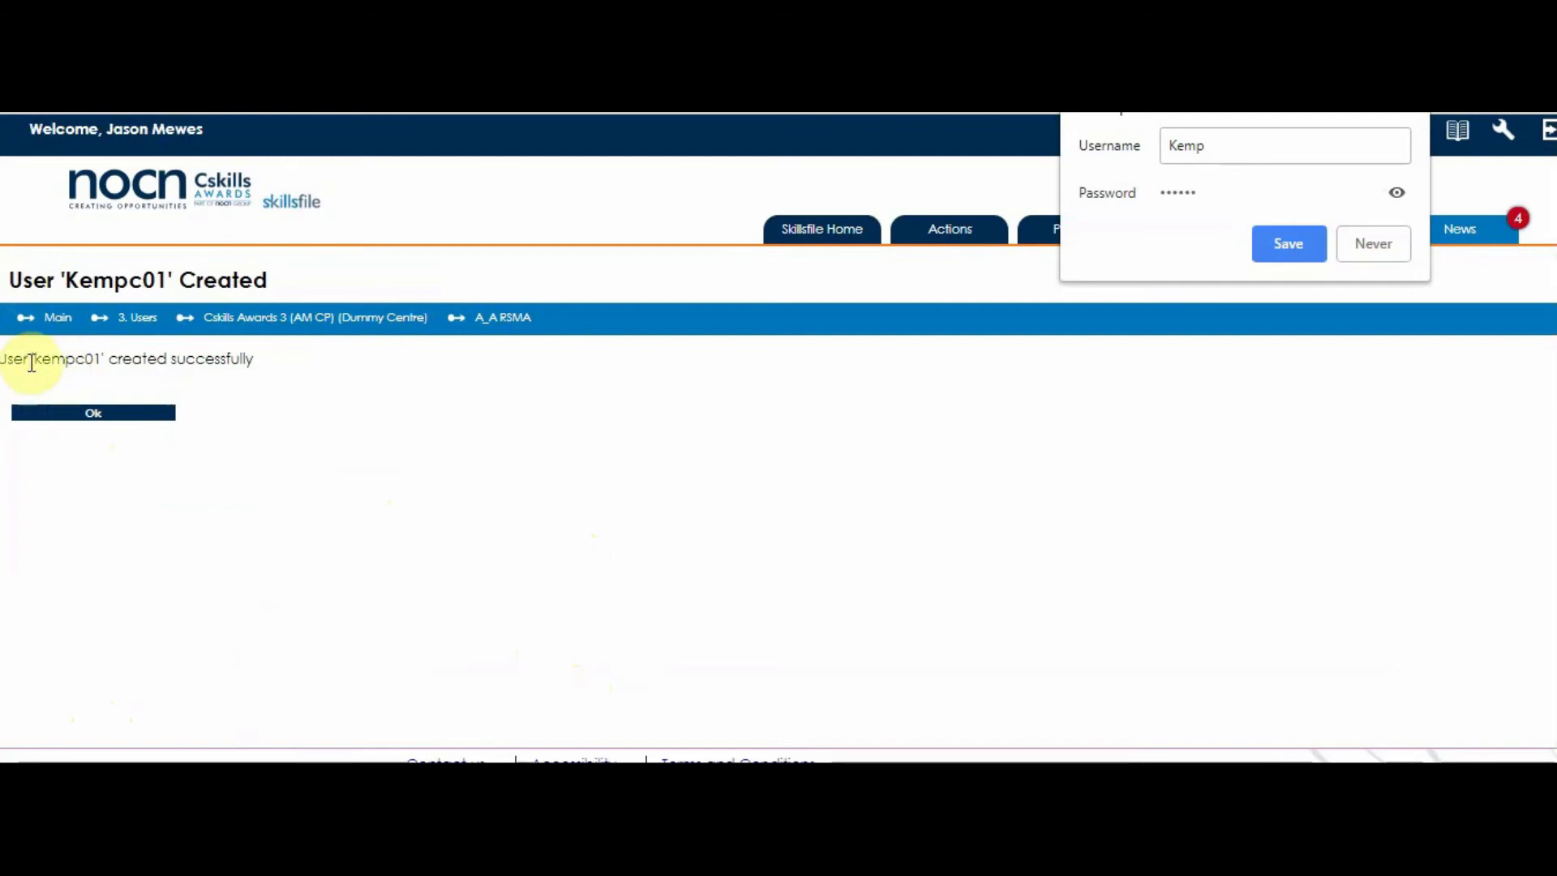
From the Assessors team's users, edit the new assessor and open their Qualifications search.
{"action": "left_click", "coordinate": [95, 415]}
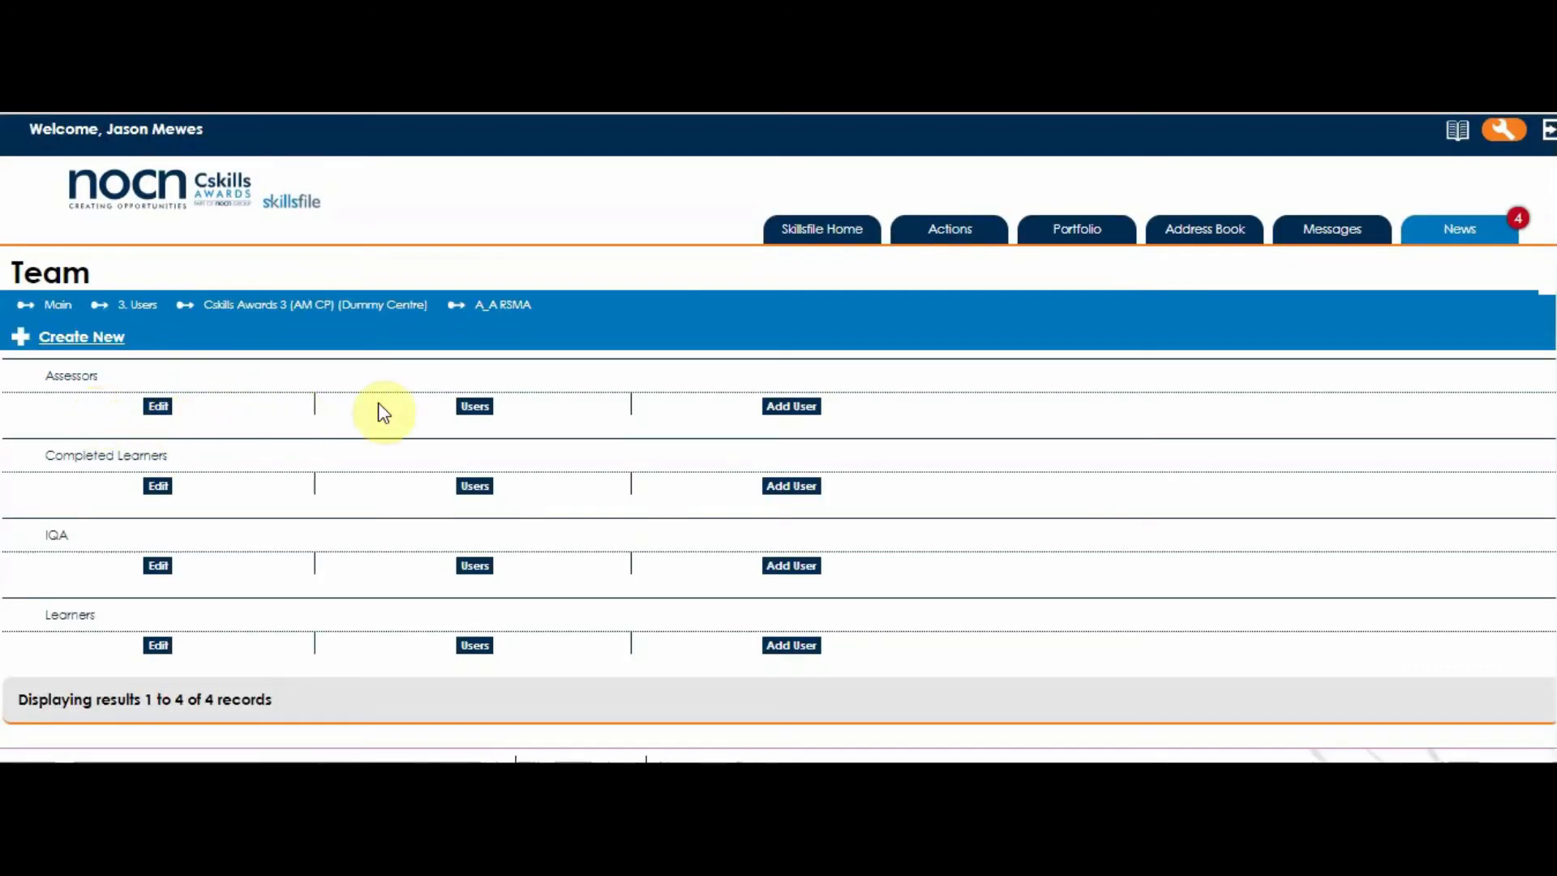
{"action": "left_click", "coordinate": [474, 406]}
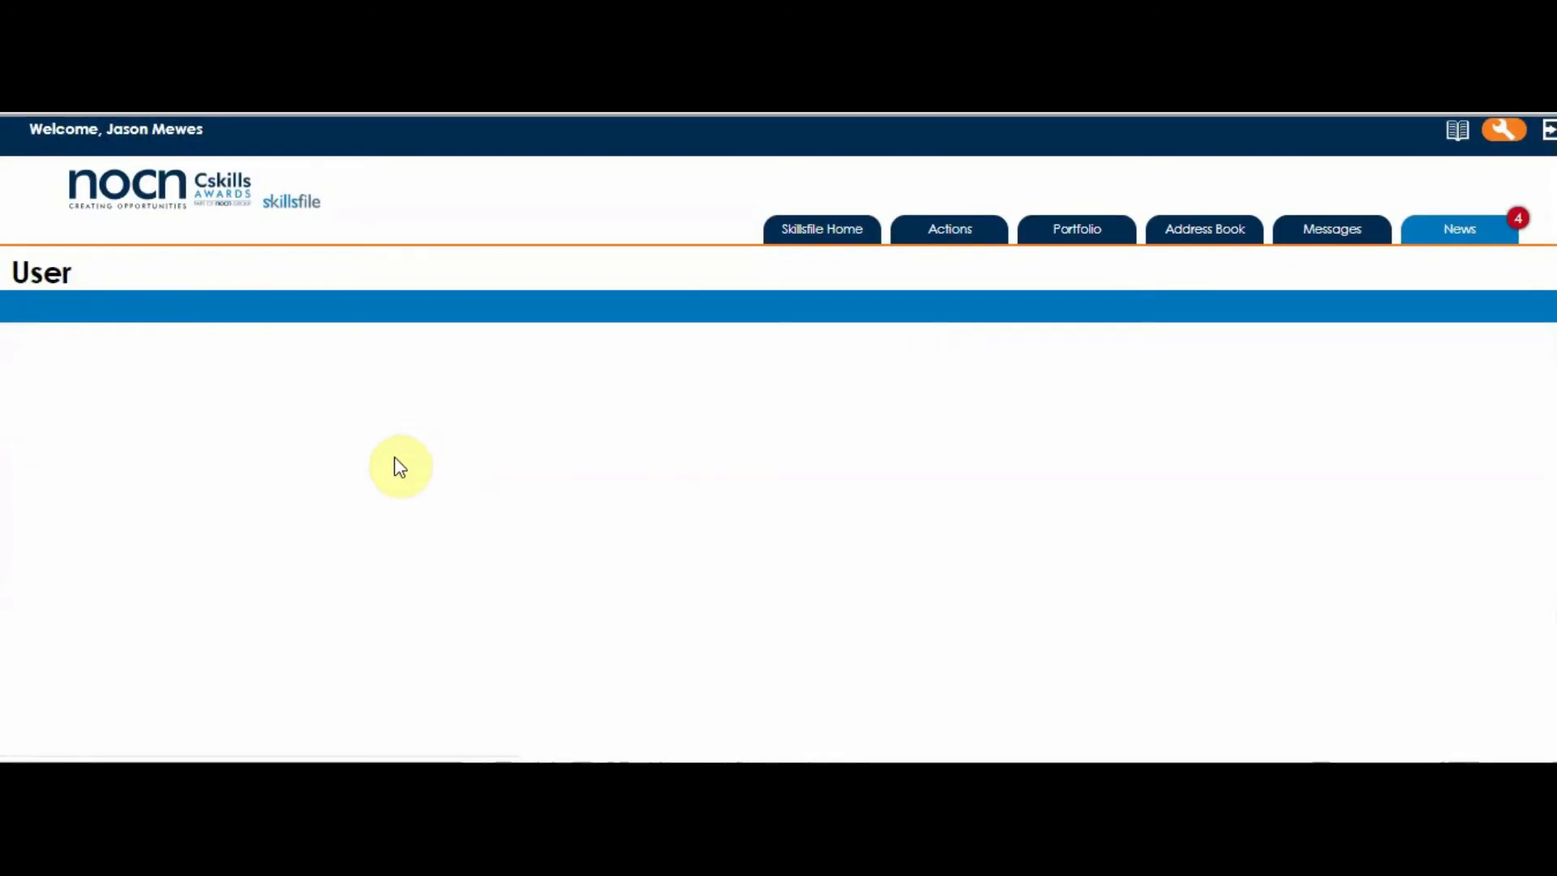
{"action": "scroll", "coordinate": [358, 507], "scroll_direction": "down", "scroll_amount": 3}
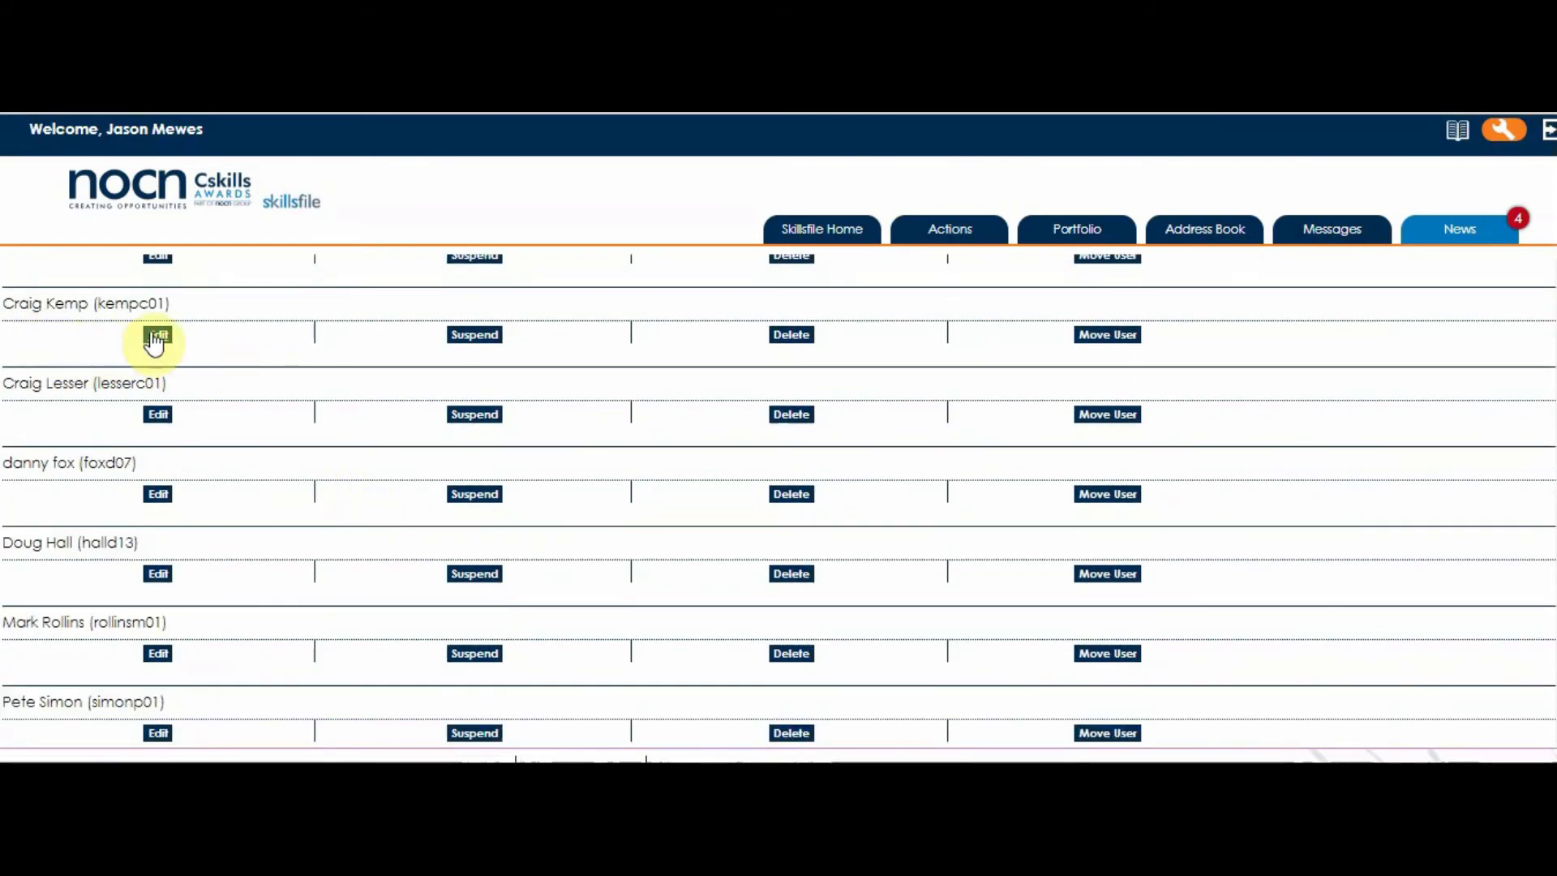
{"action": "left_click", "coordinate": [158, 336]}
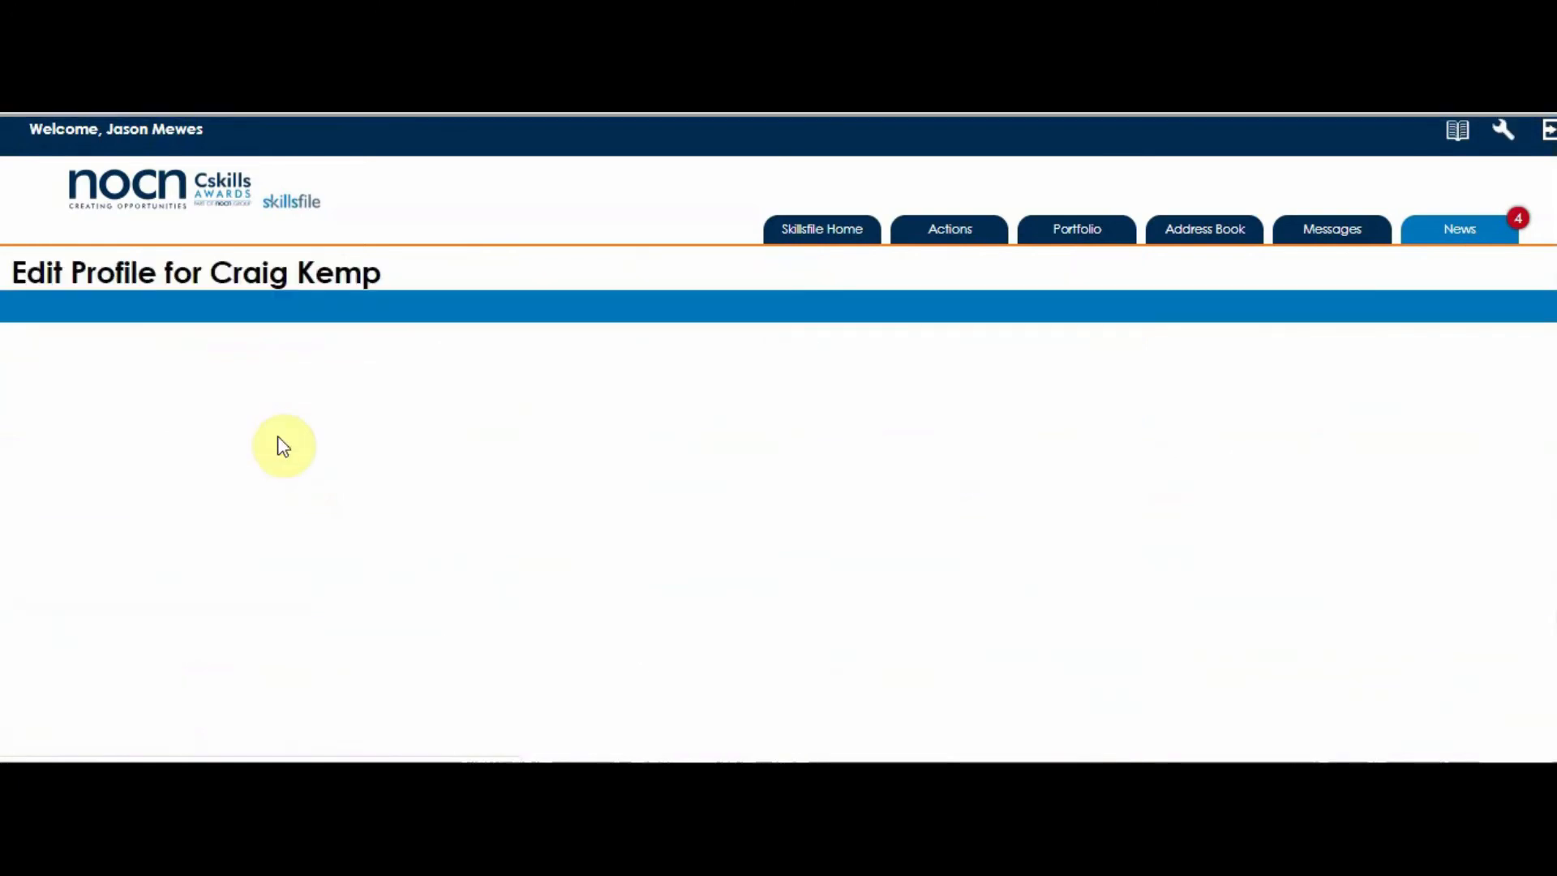
{"action": "scroll", "coordinate": [283, 442], "scroll_direction": "down", "scroll_amount": 12}
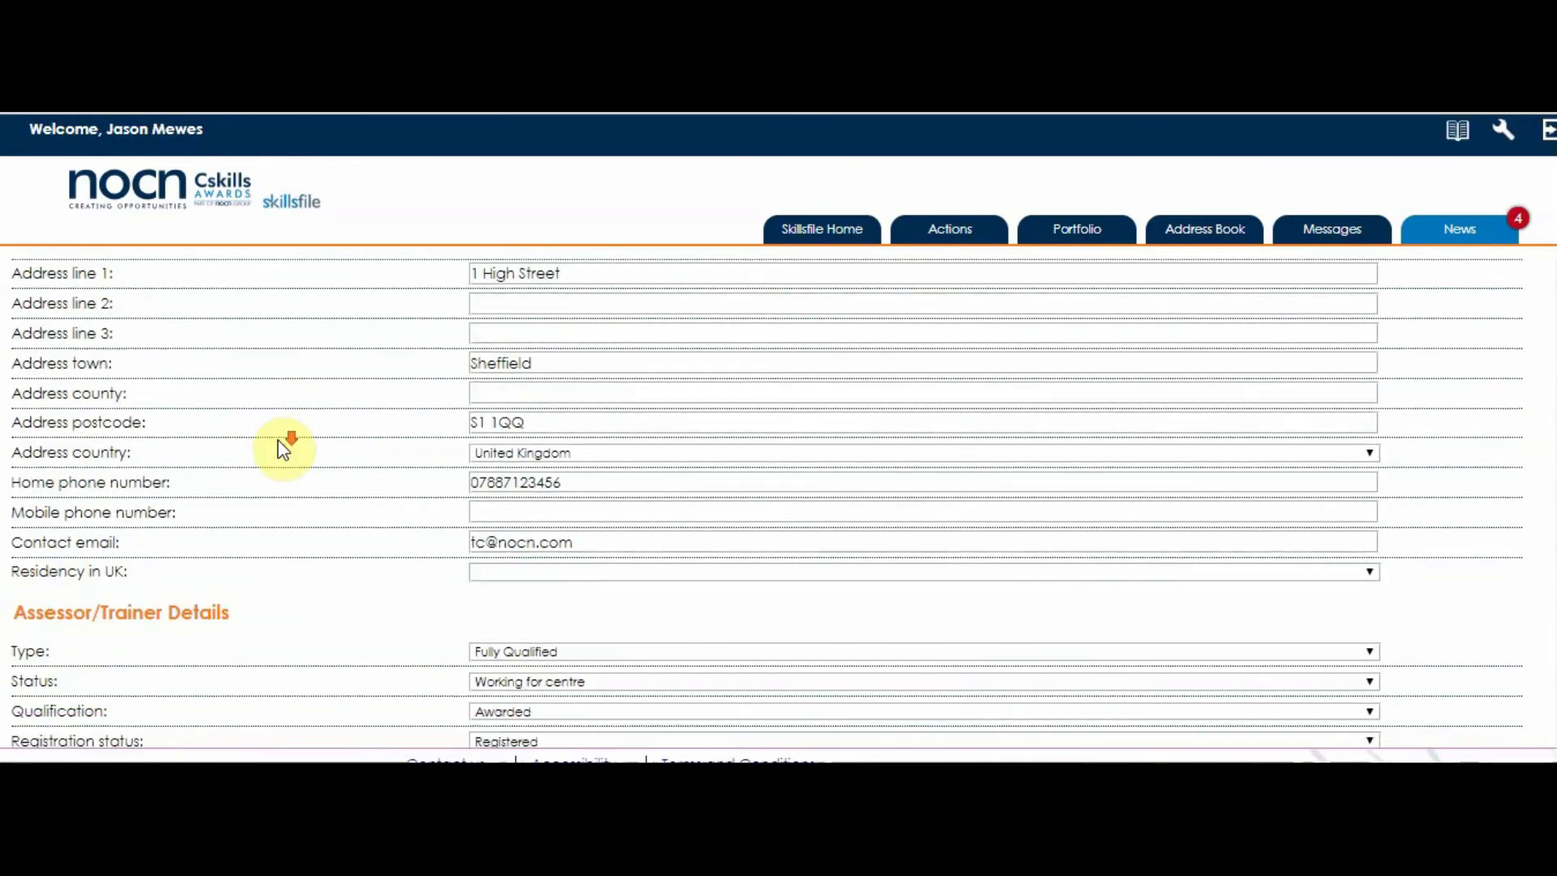
{"action": "scroll", "coordinate": [283, 446], "scroll_direction": "down", "scroll_amount": 15}
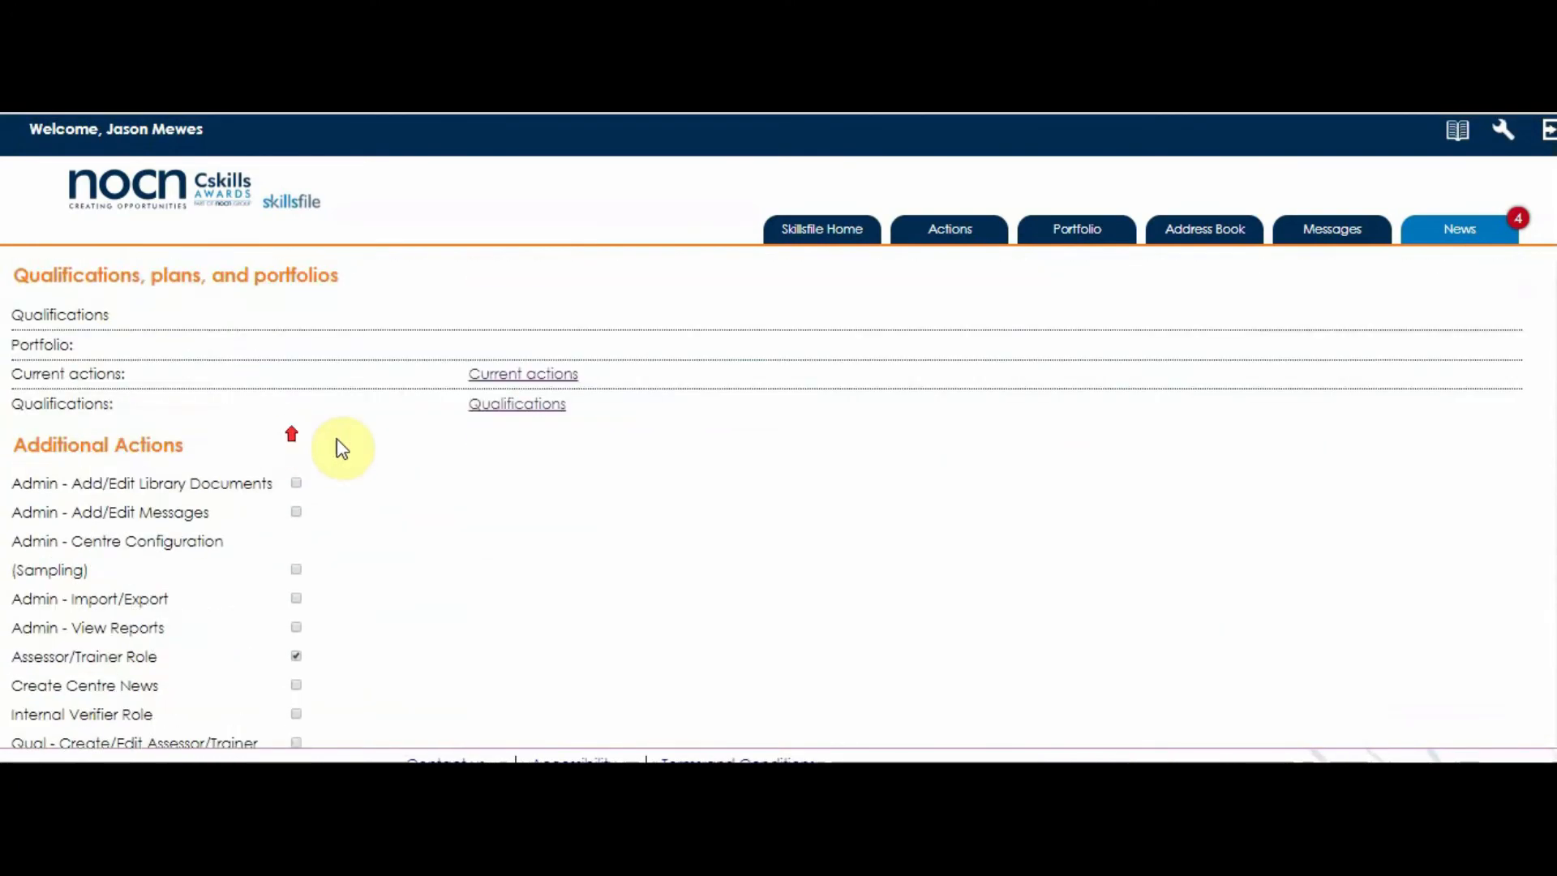
{"action": "scroll", "coordinate": [341, 449], "scroll_direction": "up", "scroll_amount": 1}
{"action": "left_click", "coordinate": [487, 437]}
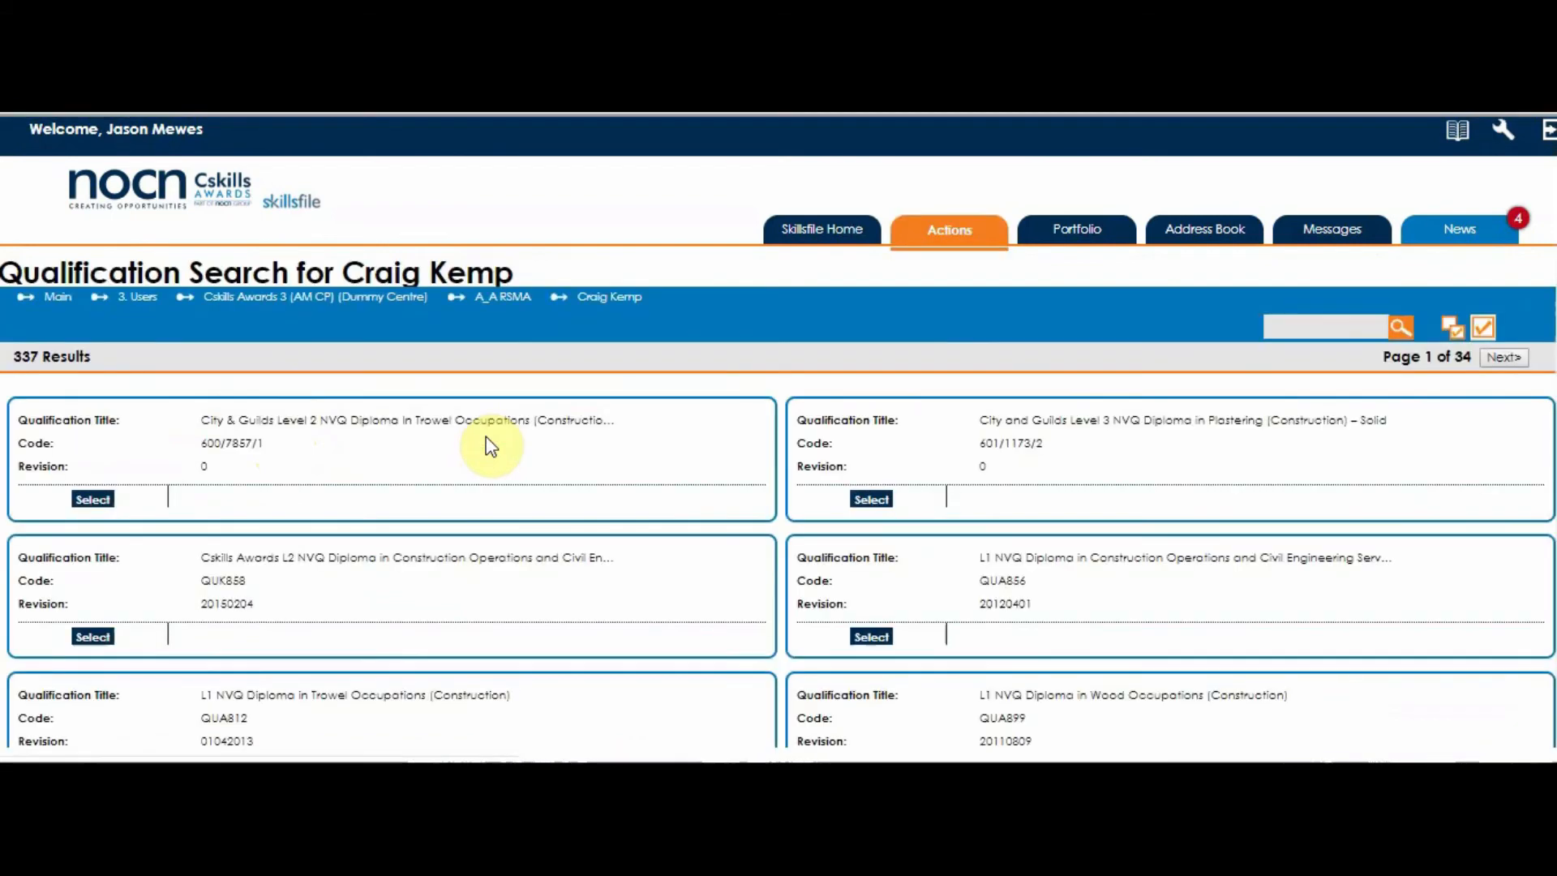
Select all 337 qualifications for the assessor, save the links and confirm the update.
{"action": "scroll", "coordinate": [950, 573], "scroll_direction": "down", "scroll_amount": 5}
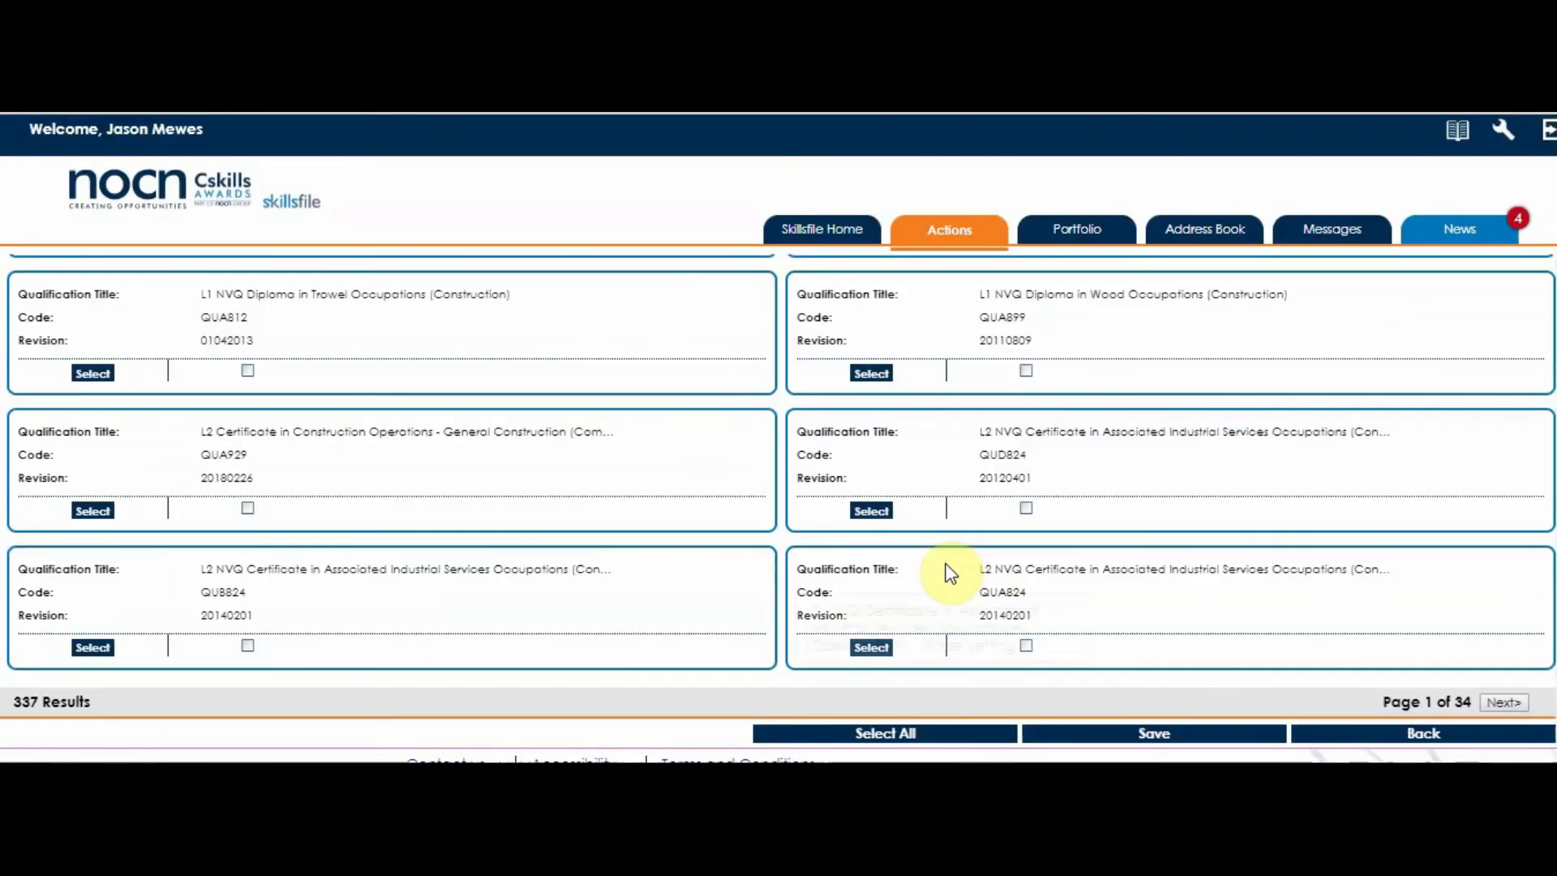
{"action": "left_click", "coordinate": [876, 736]}
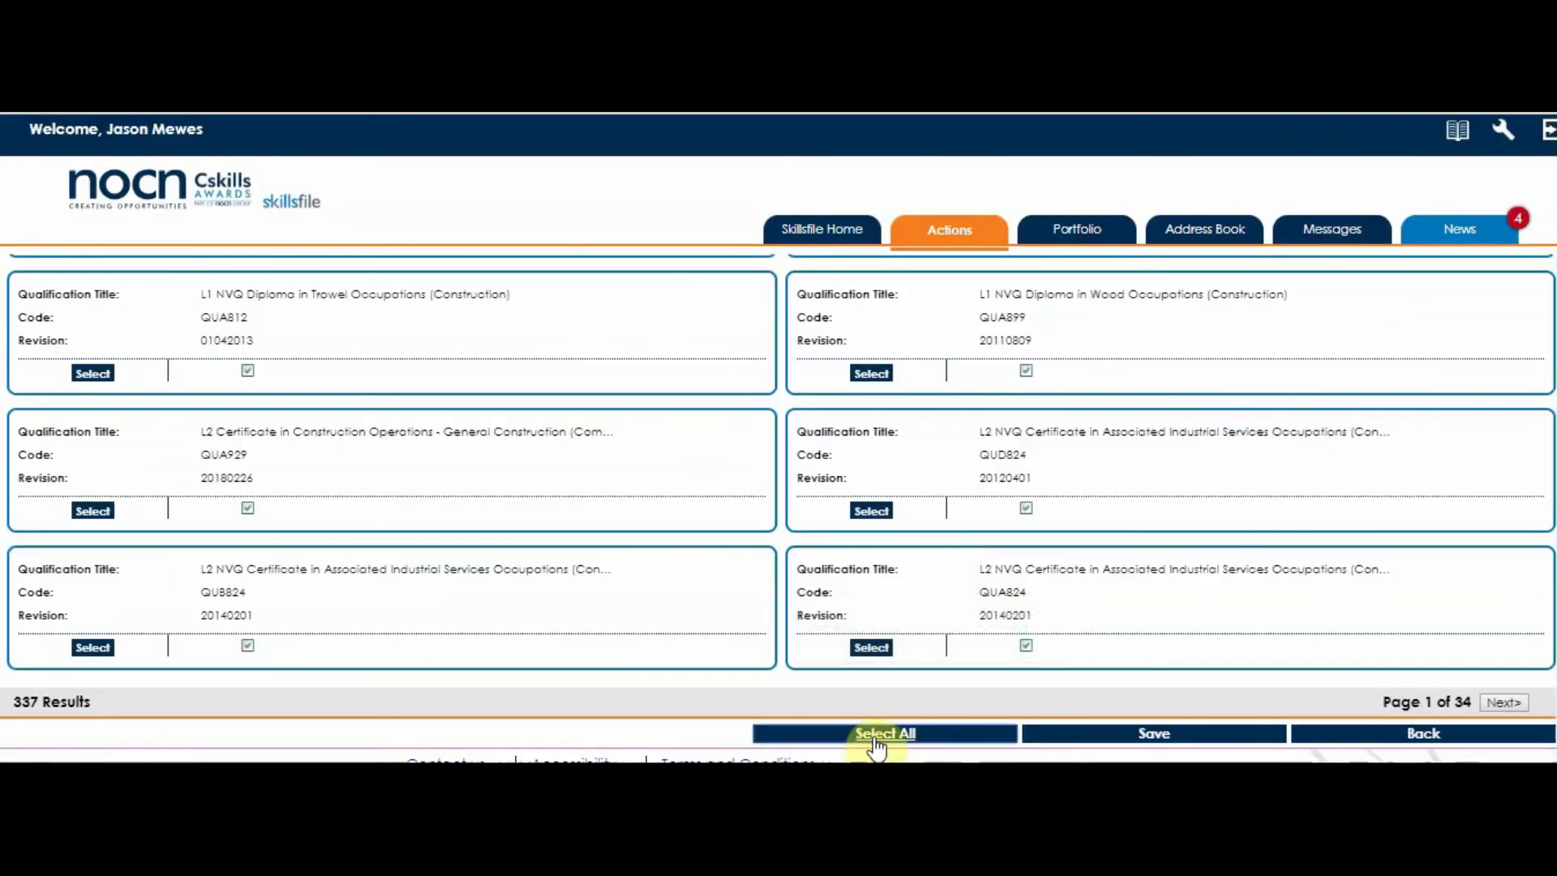
{"action": "left_click", "coordinate": [1166, 736]}
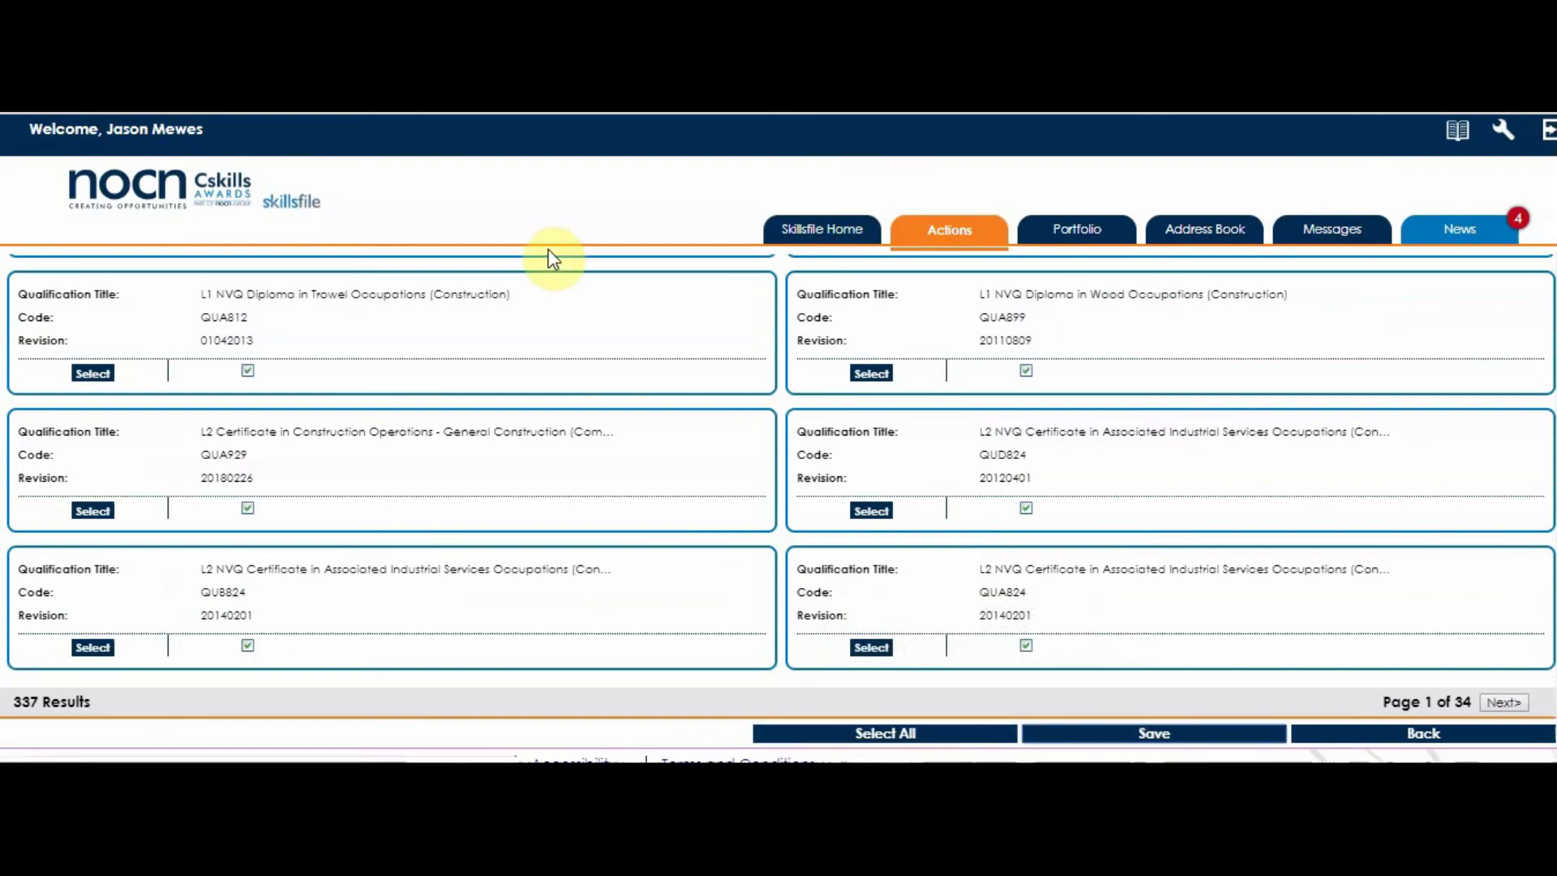
{"action": "left_click", "coordinate": [888, 186]}
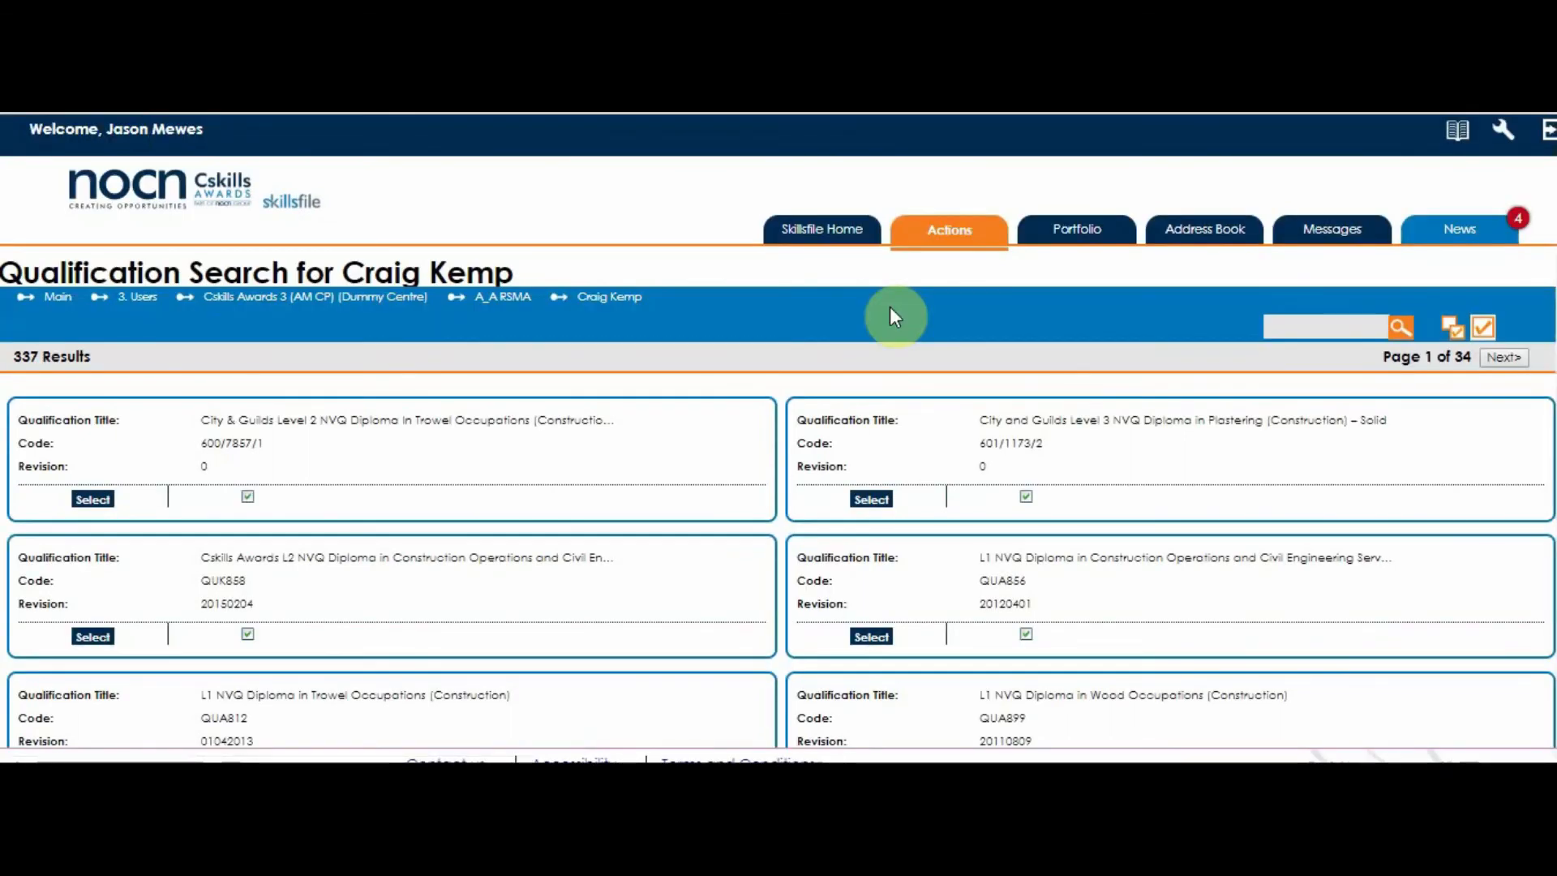
{"action": "left_click", "coordinate": [1295, 813]}
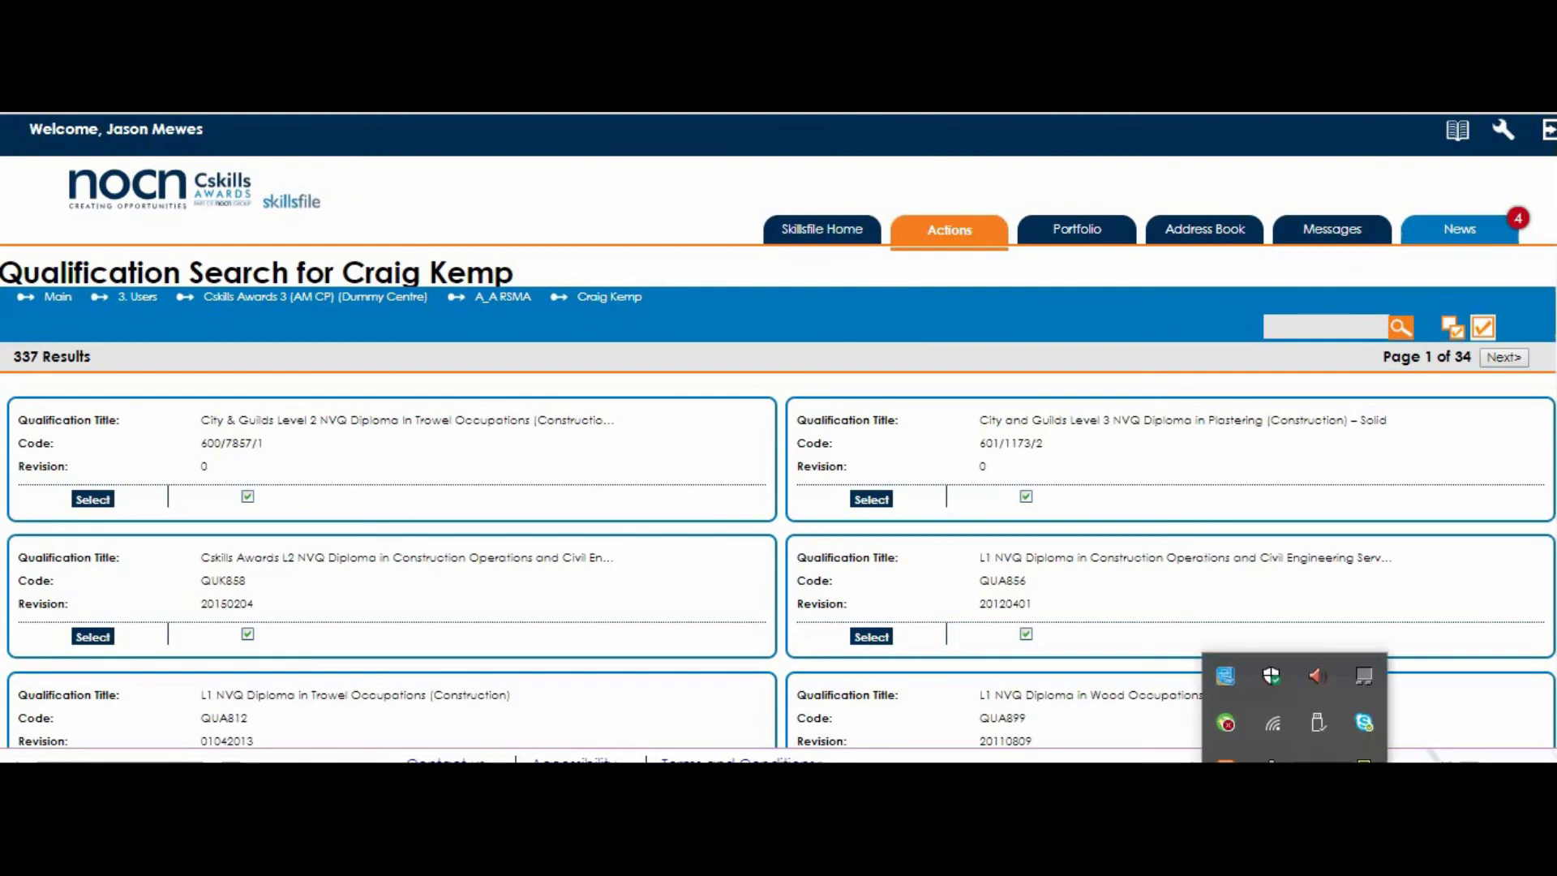
{"action": "right_click", "coordinate": [943, 584]}
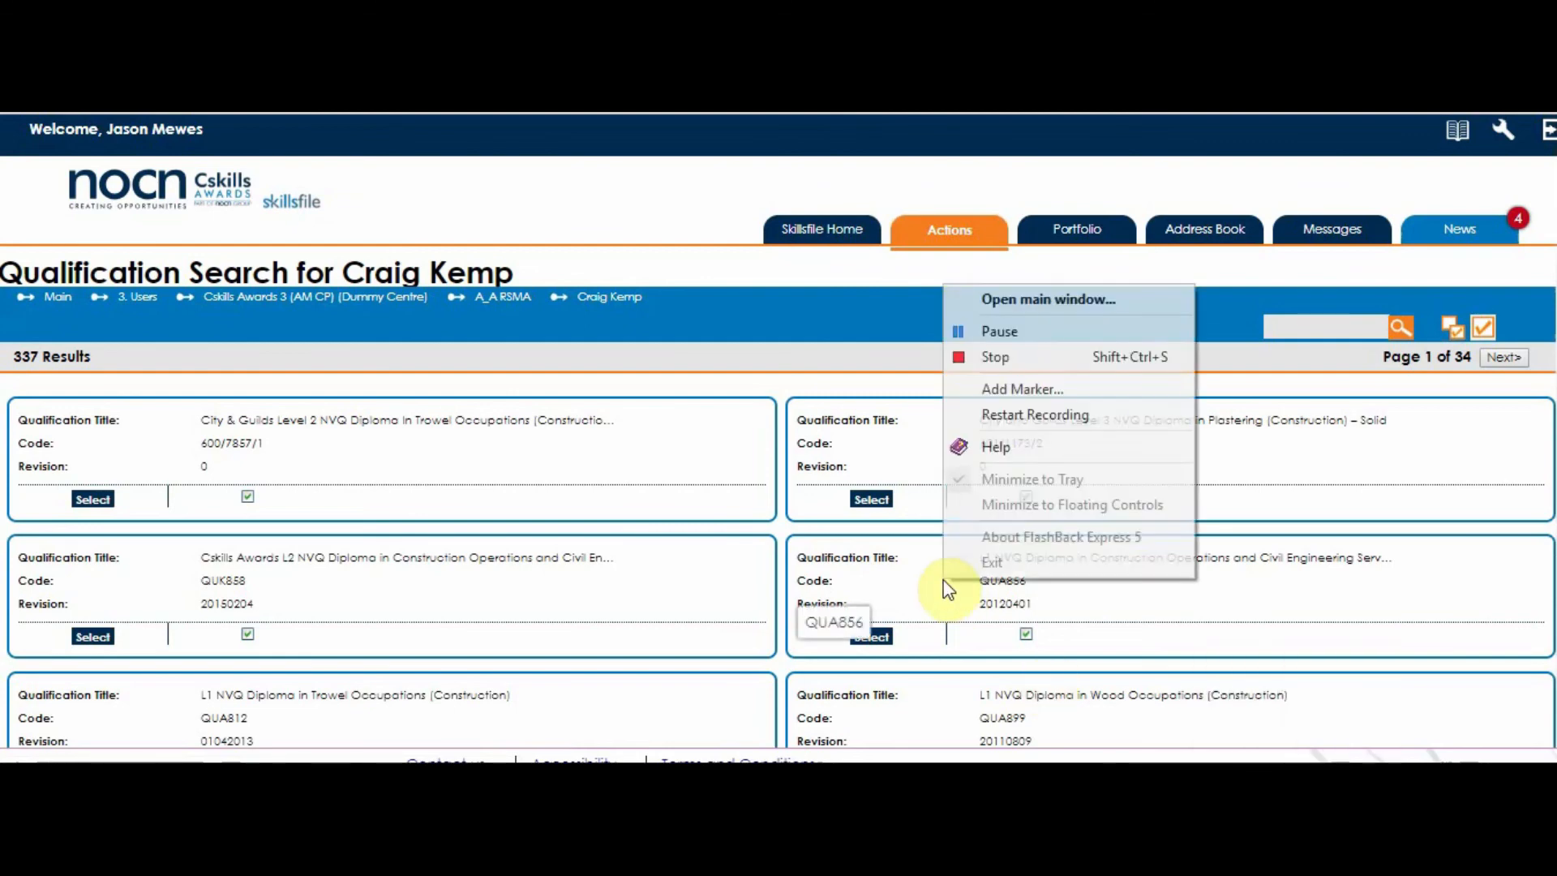
{"action": "left_click", "coordinate": [990, 351]}
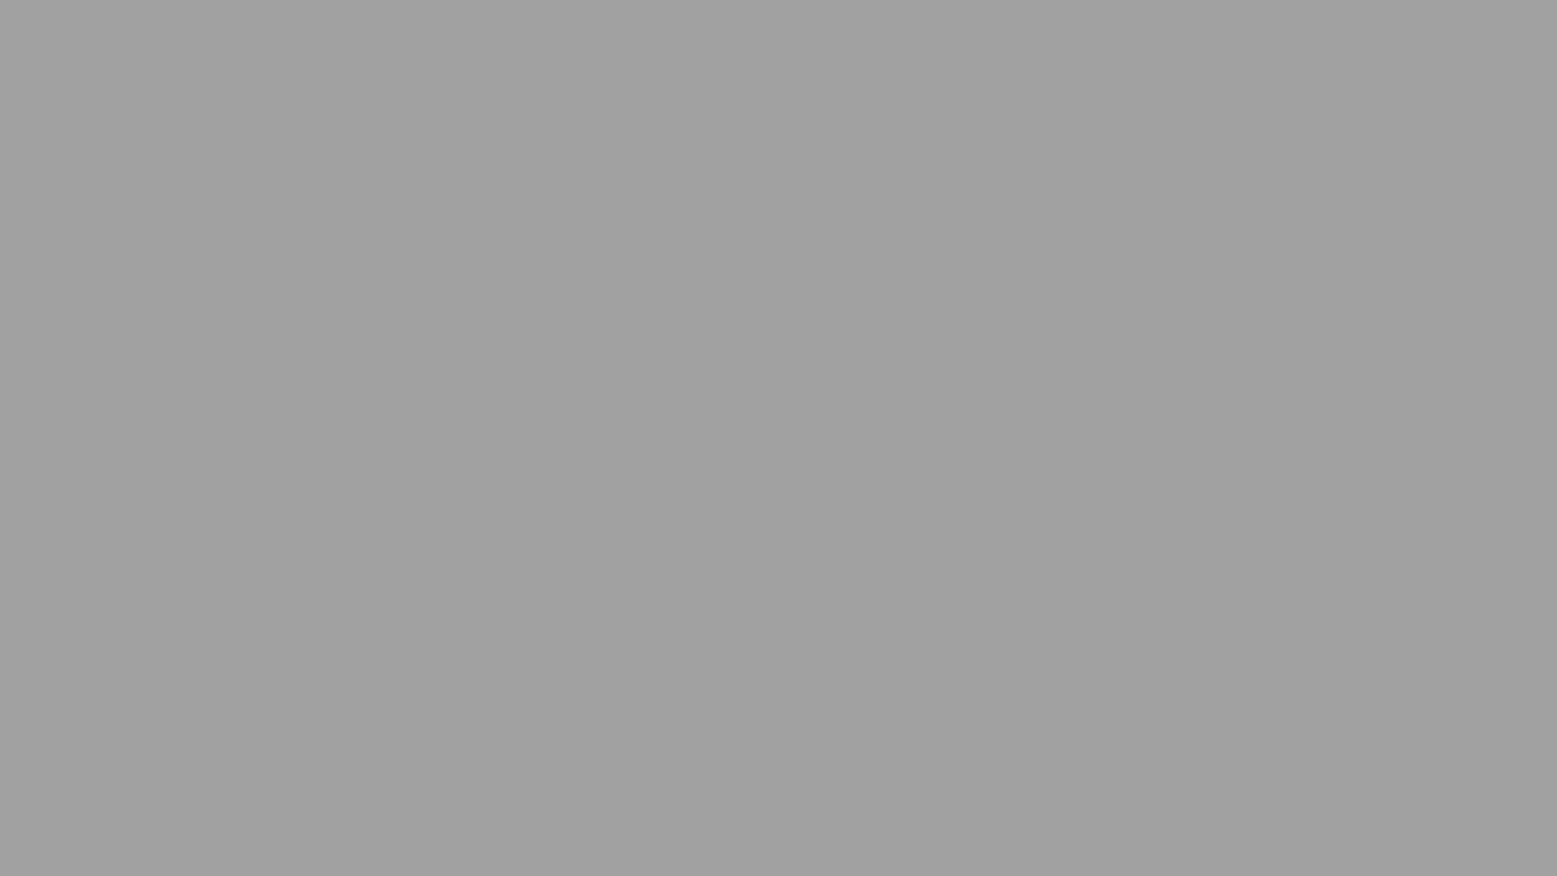